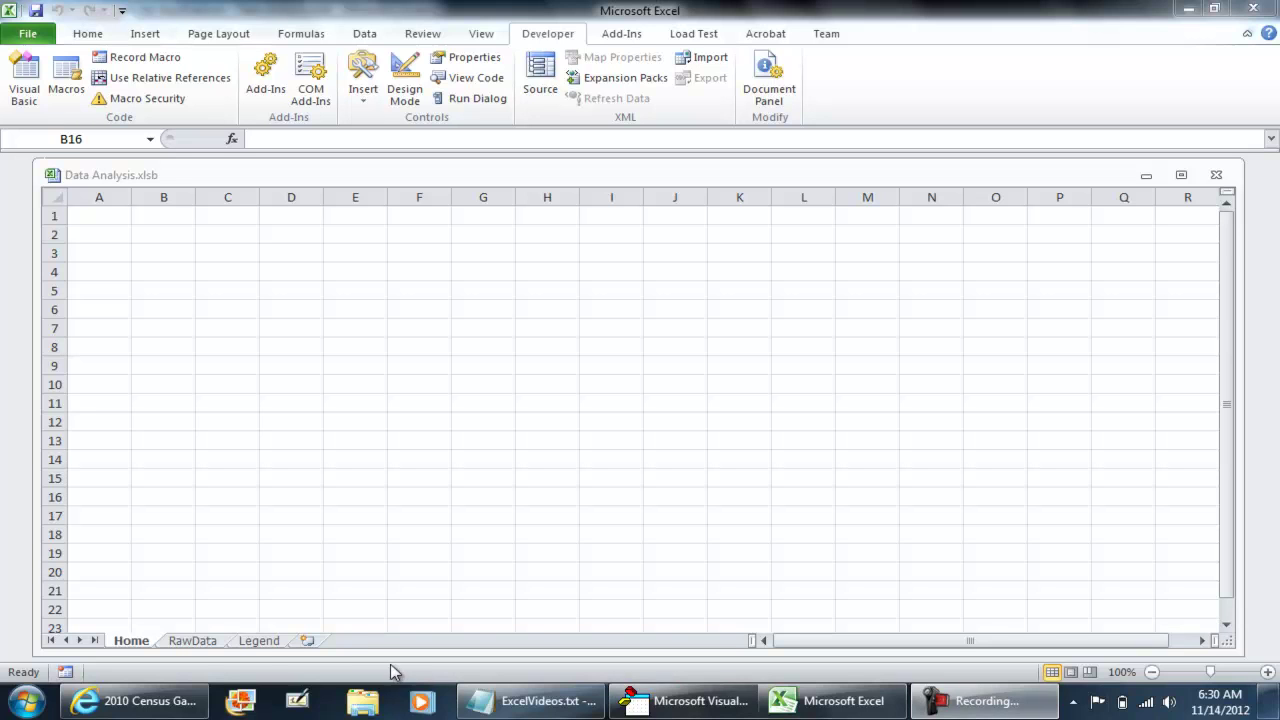
Switch to the RawData sheet and check that its table is named SchoolData
click(200, 641)
click(200, 641)
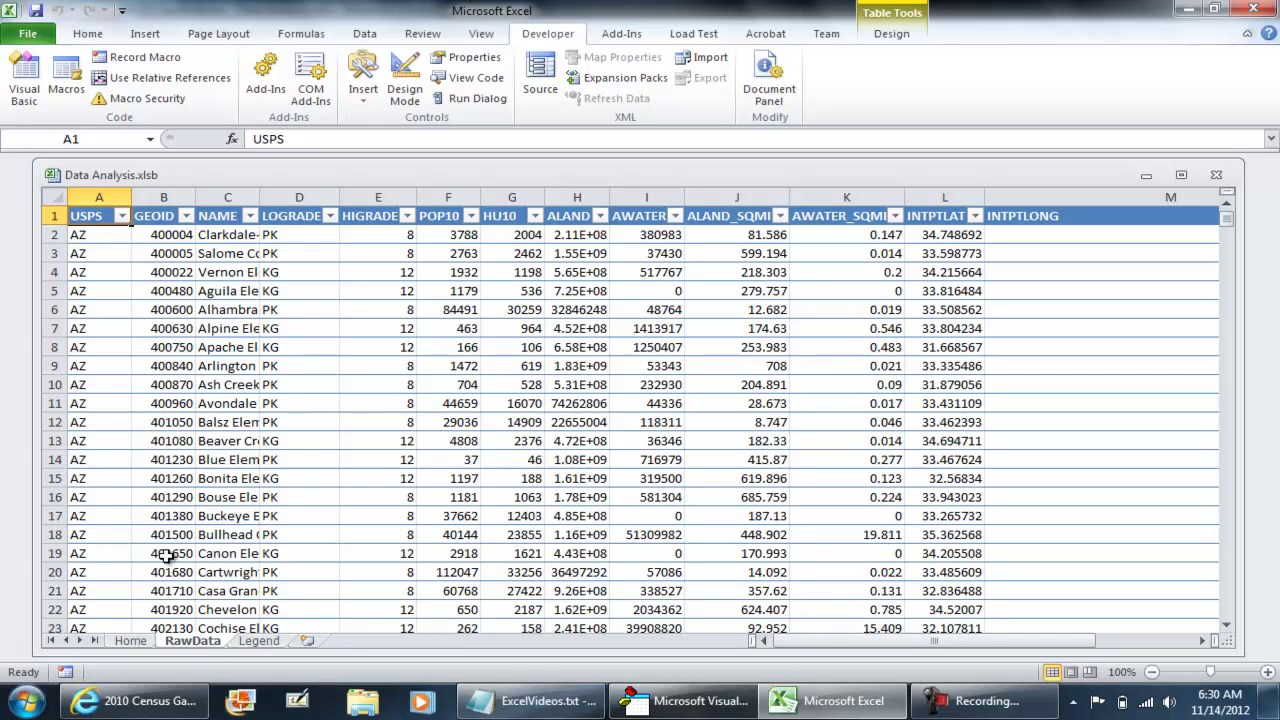
click(312, 440)
click(880, 33)
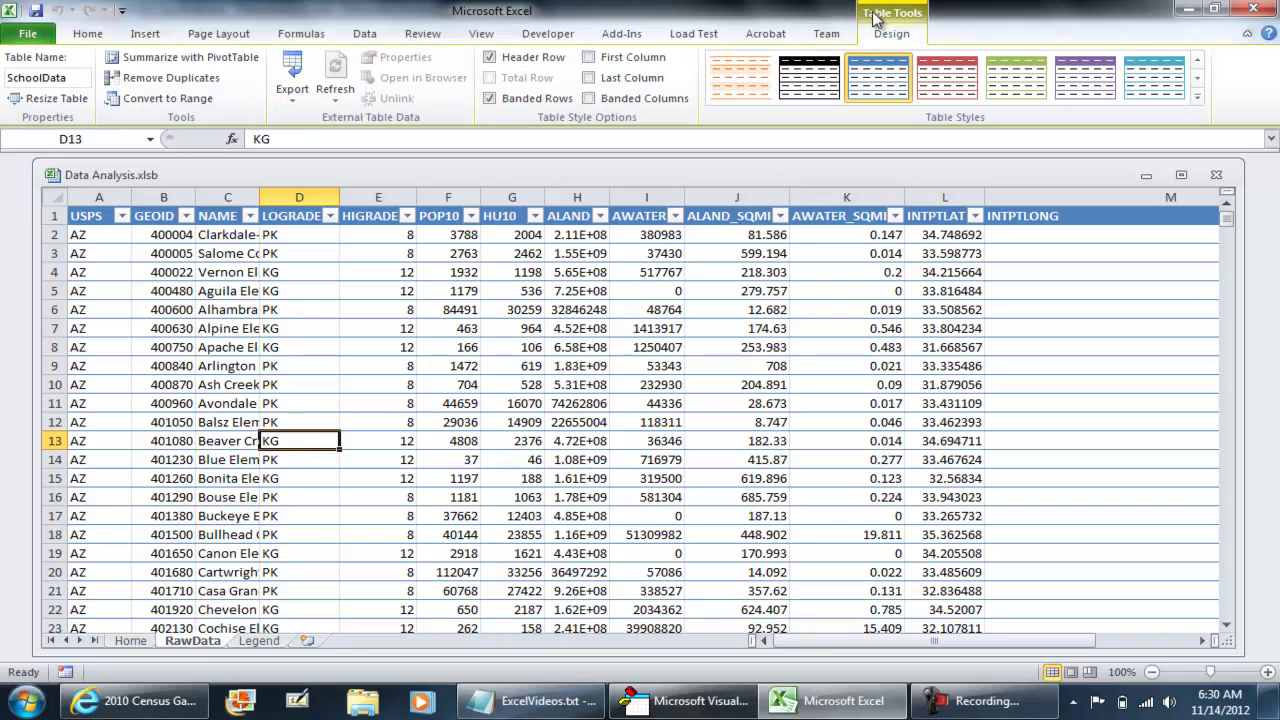
click(55, 79)
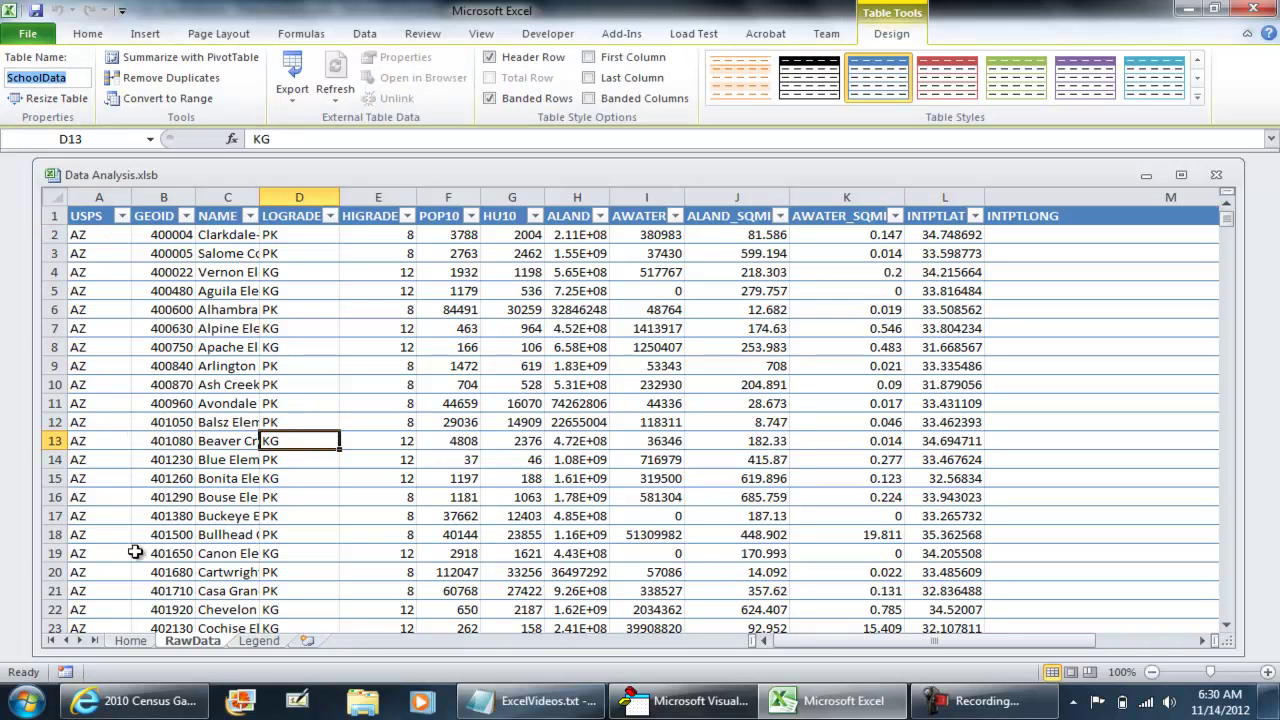
Recheck the SchoolData table name and select columns A through M of the records
click(295, 365)
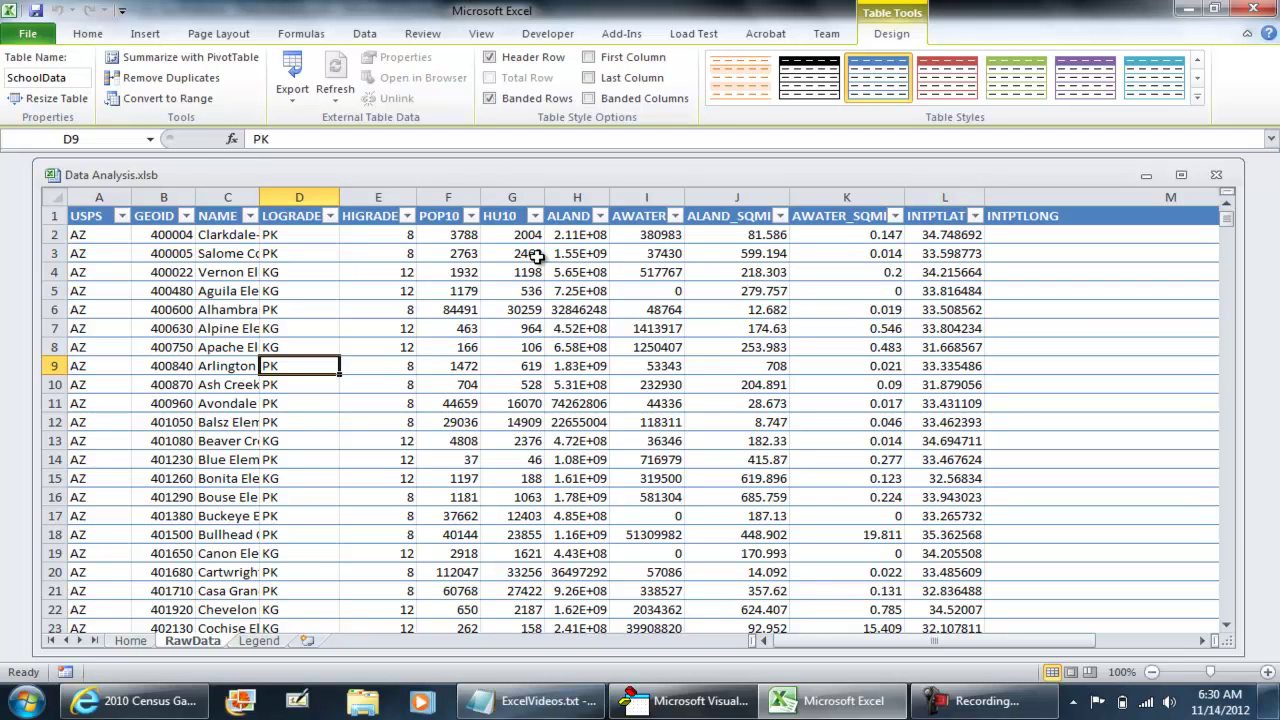
click(54, 79)
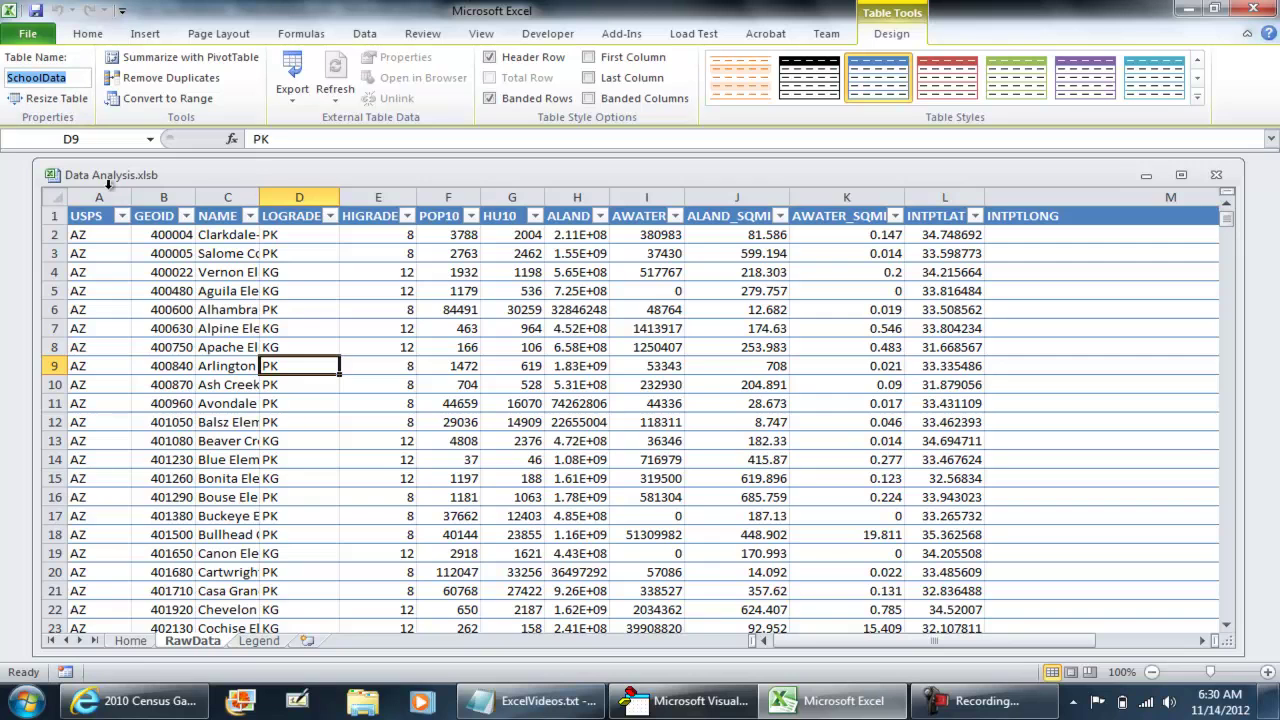
drag(105, 197, 1180, 197)
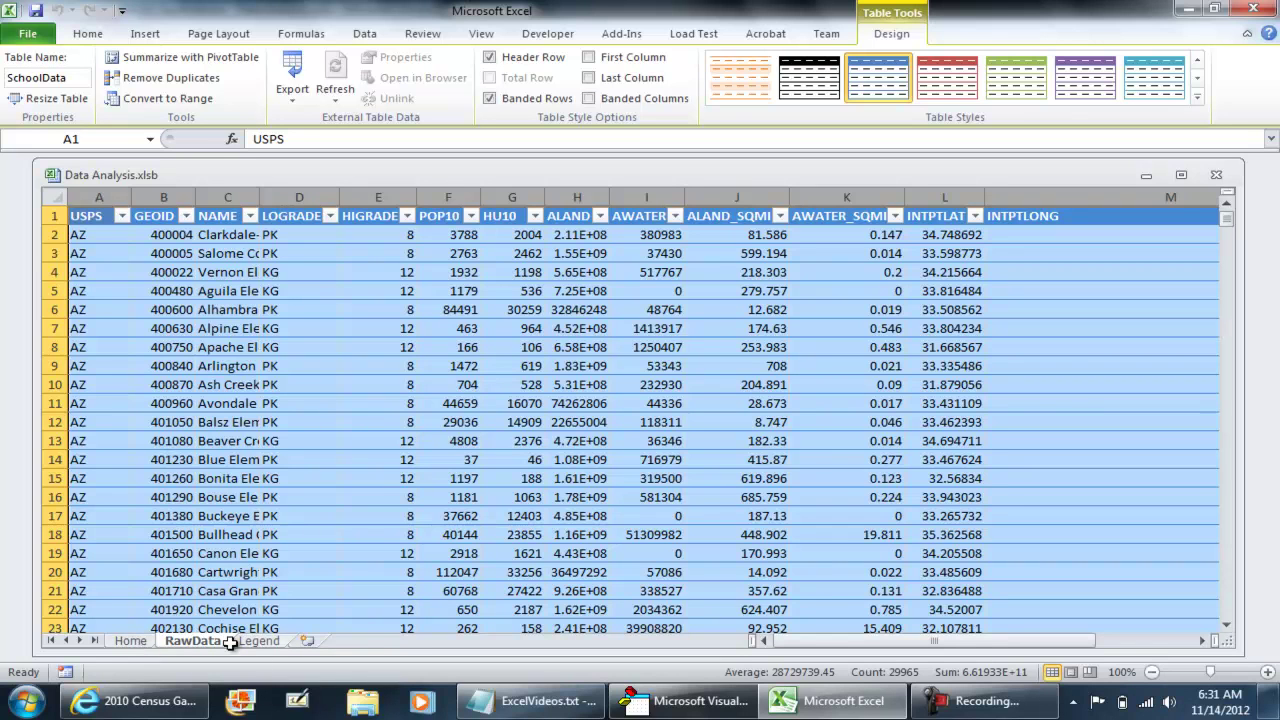
Insert a PivotTable from the SchoolData table at Home!$B$3, on the existing worksheet
click(138, 641)
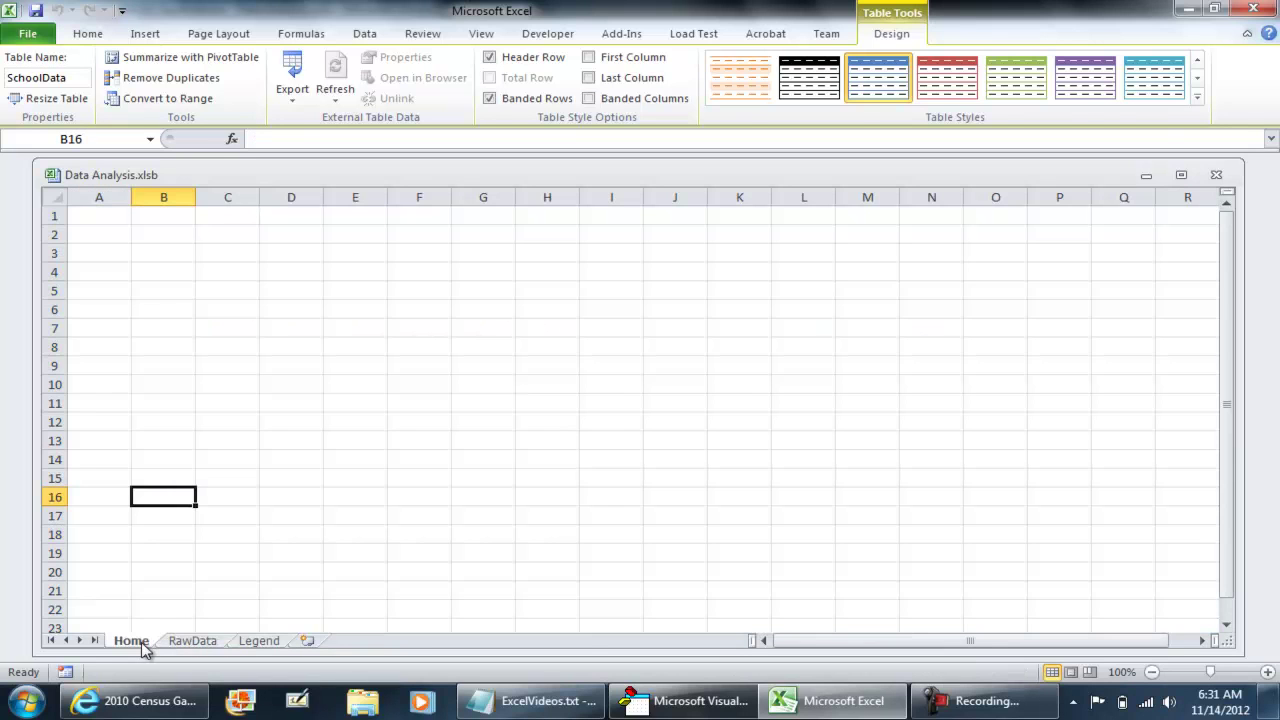
click(172, 253)
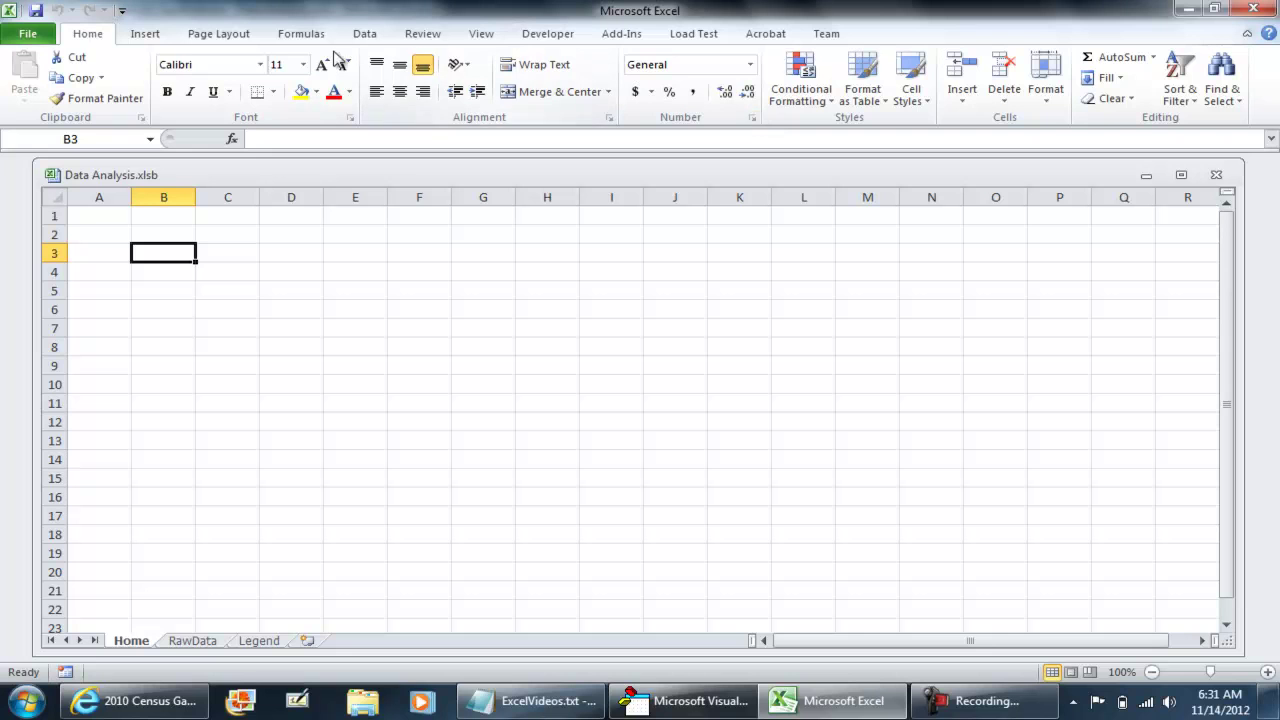
click(145, 34)
click(32, 92)
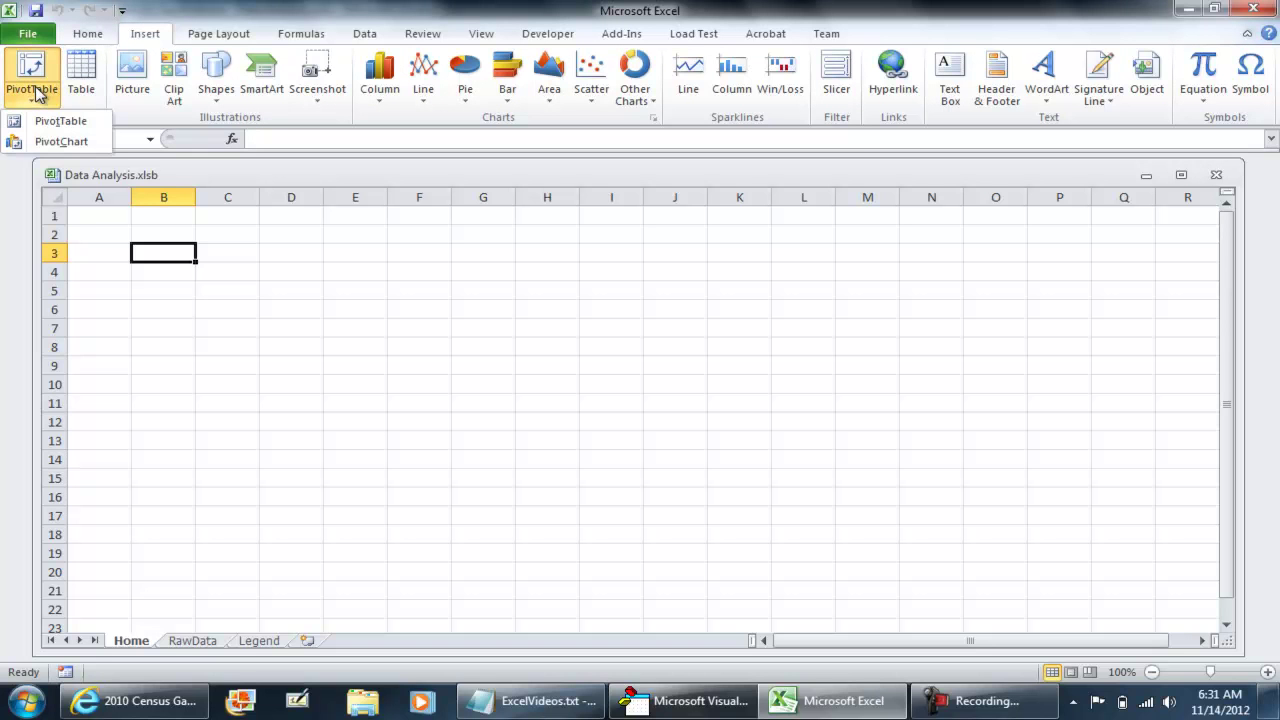
click(56, 122)
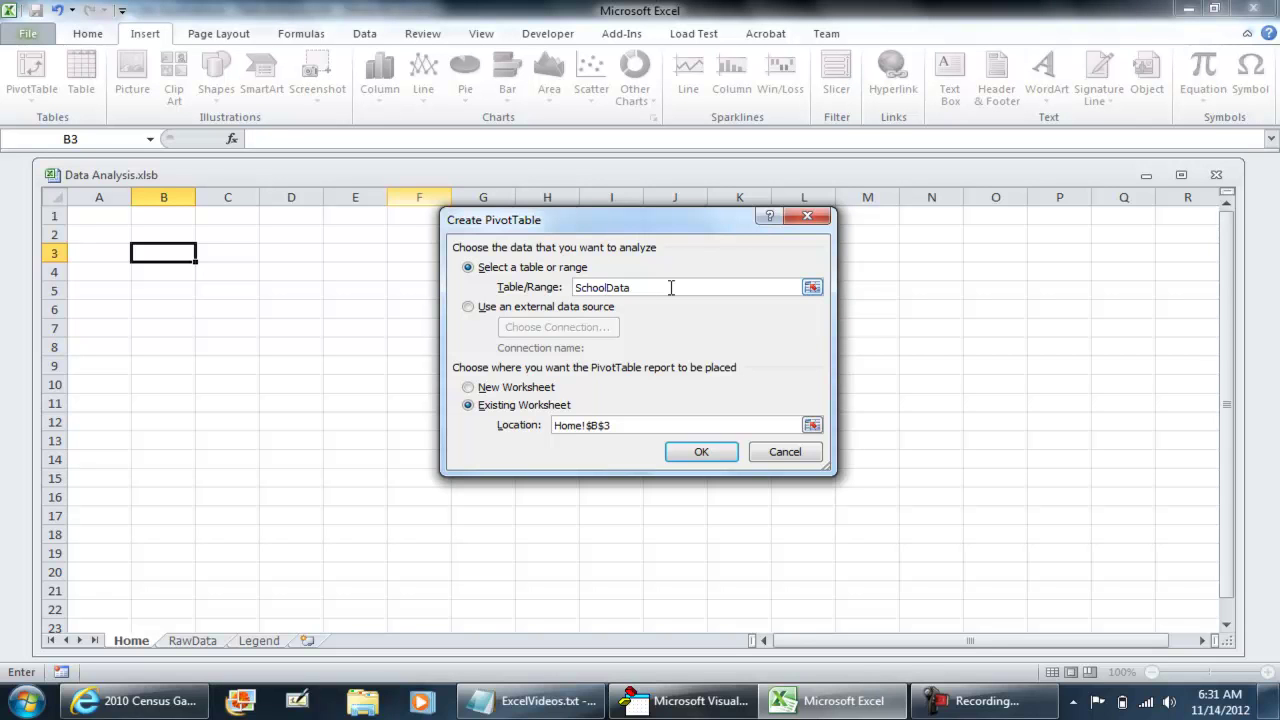
key(Return)
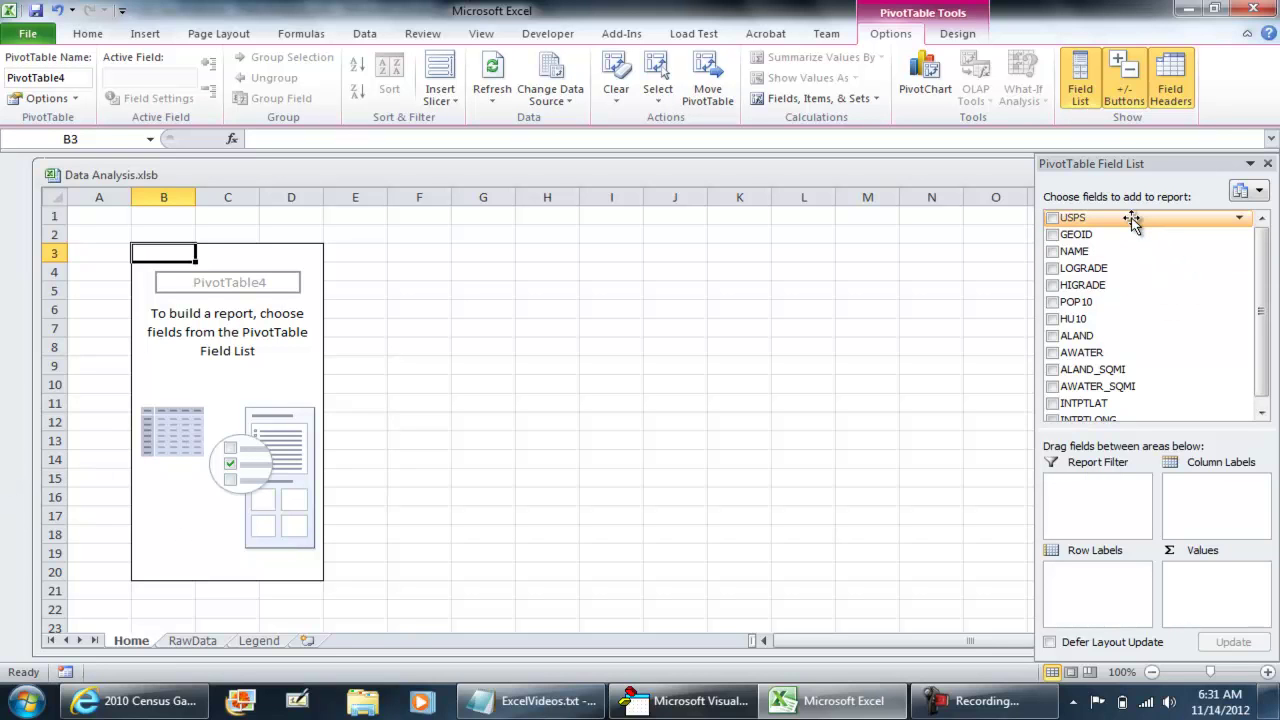
Add USPS as the pivot's report filter and look up its description on the Legend sheet
drag(1128, 222, 1112, 490)
click(287, 640)
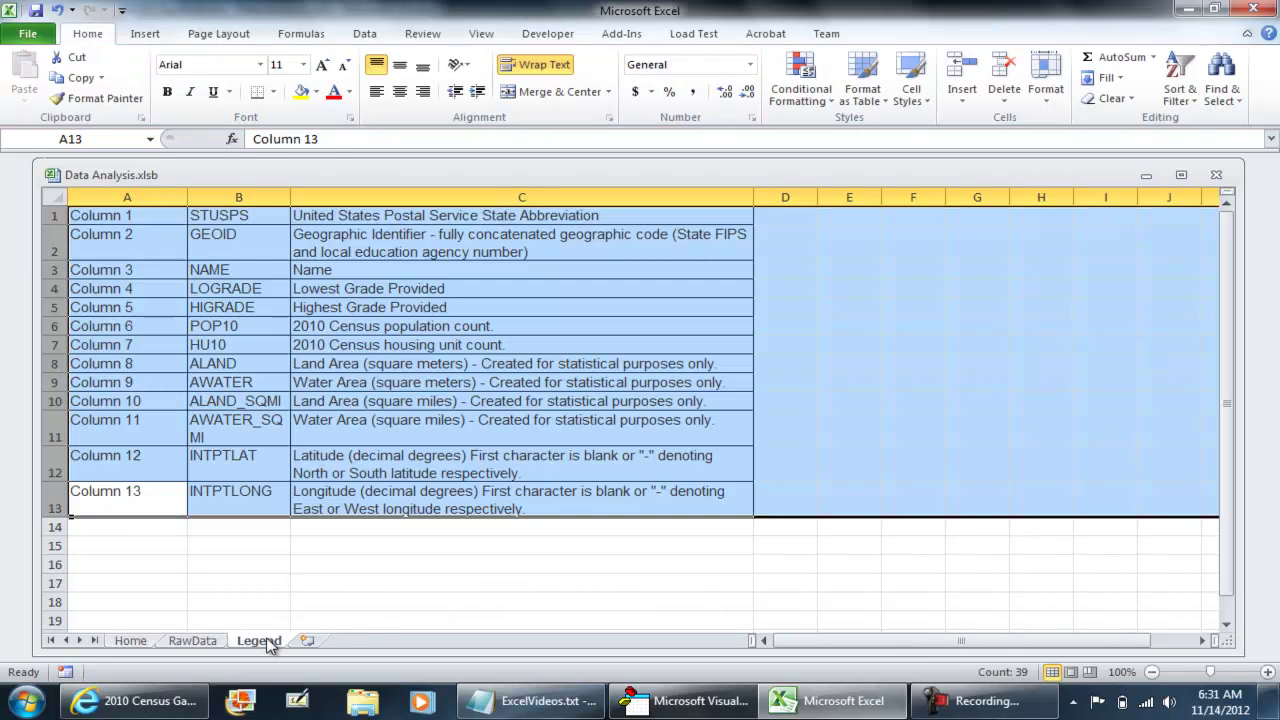
click(367, 388)
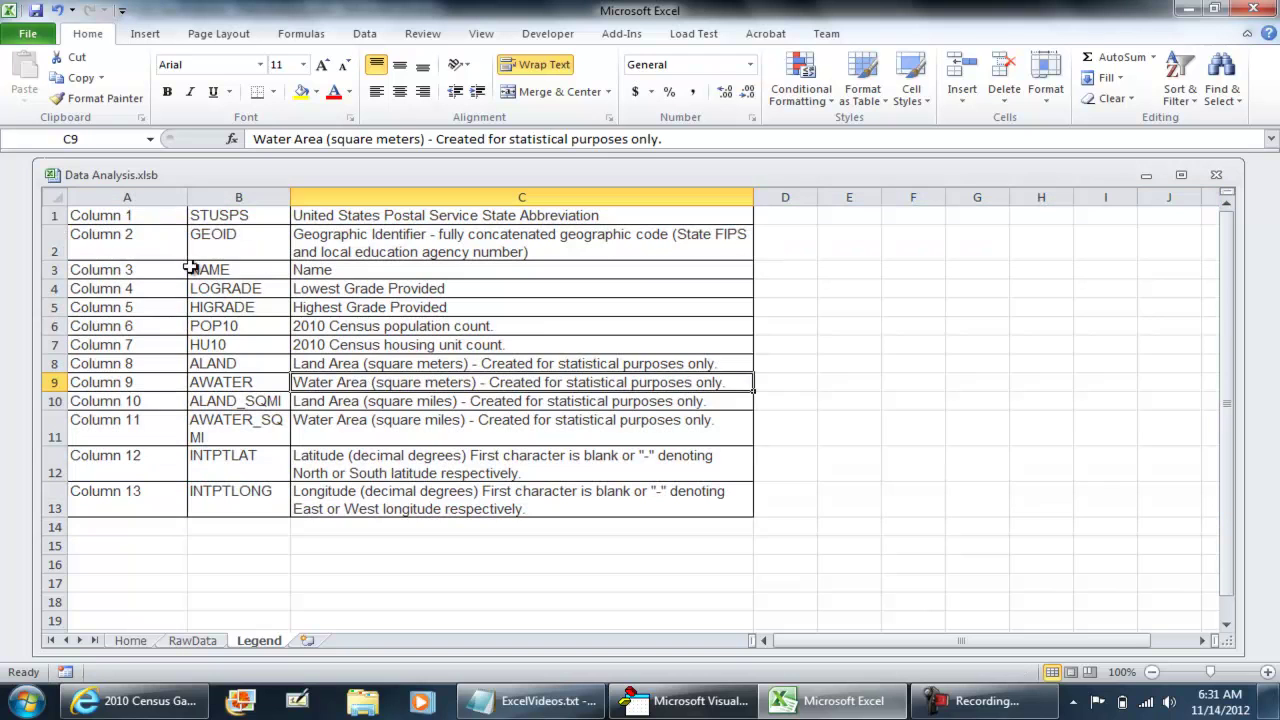
click(148, 220)
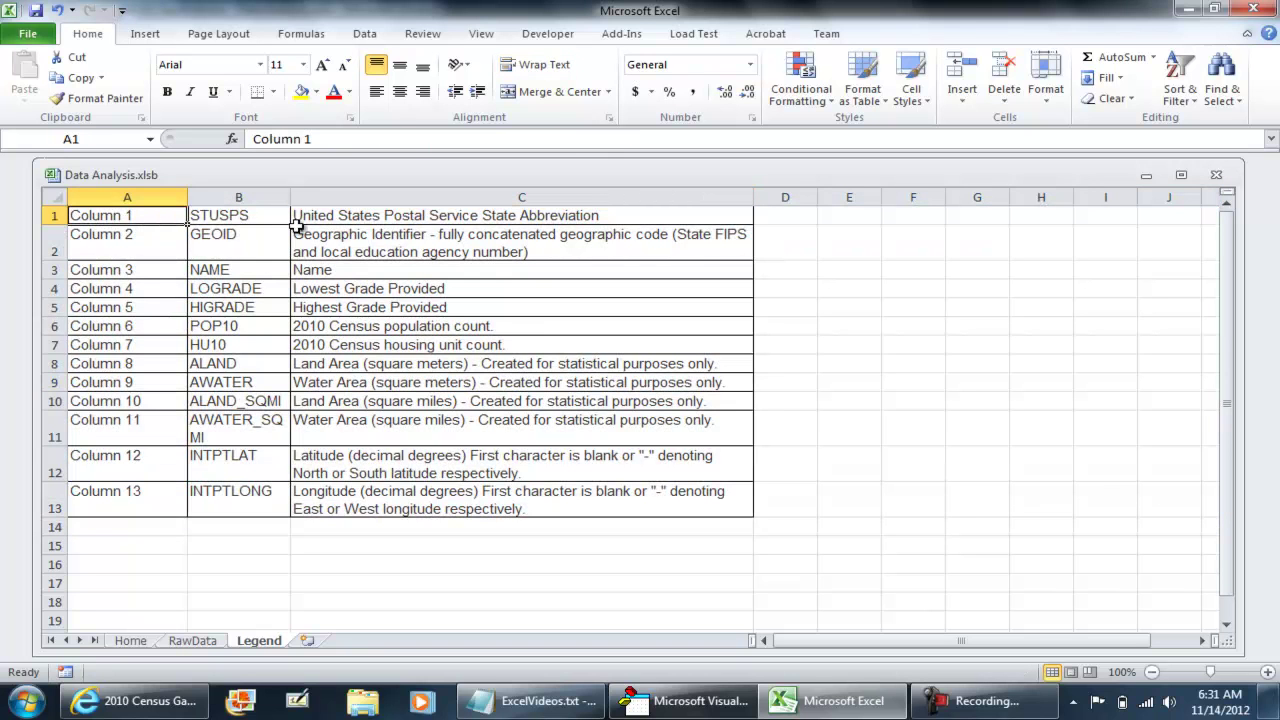
click(348, 217)
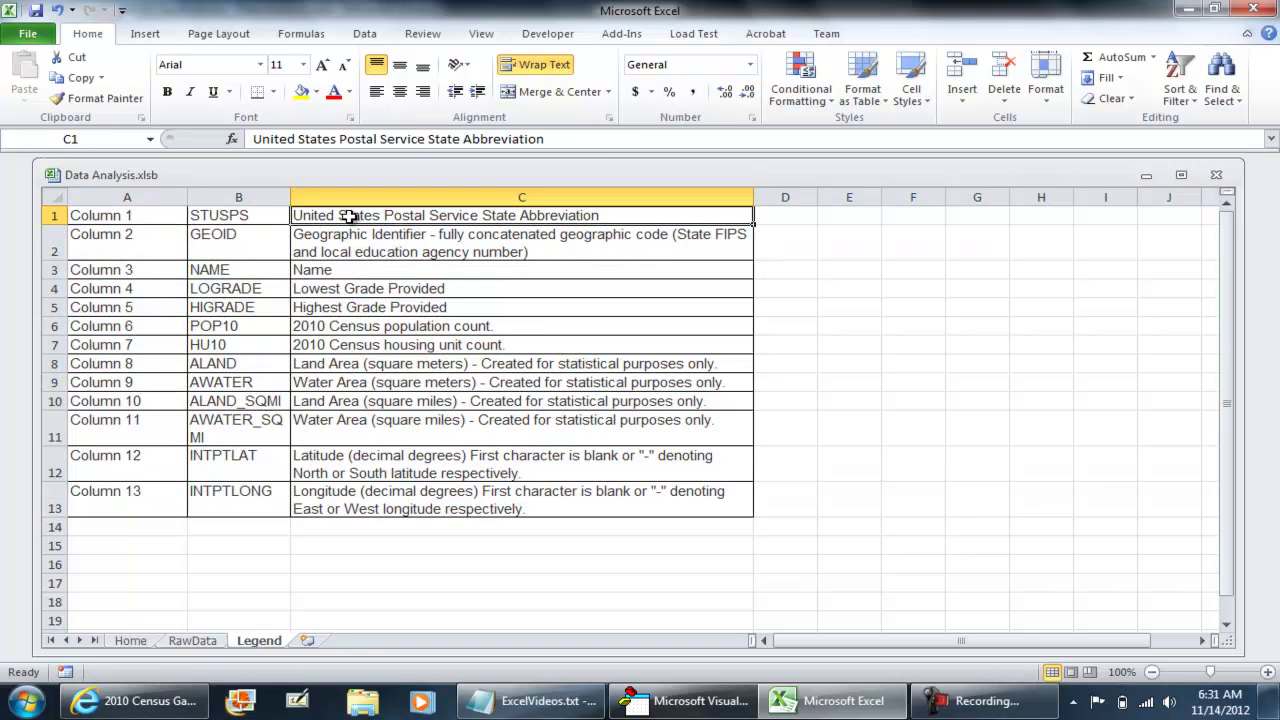
Autofit RawData column C to show the full school names, then return to Home
click(176, 646)
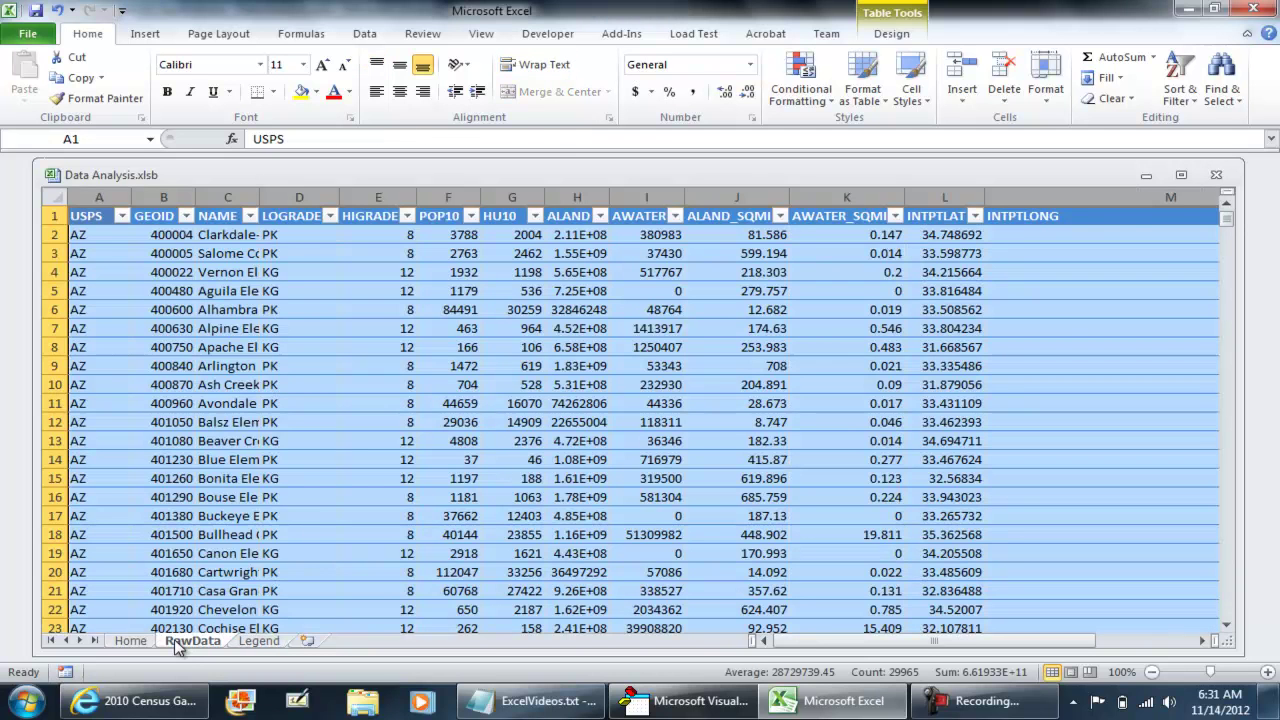
click(99, 241)
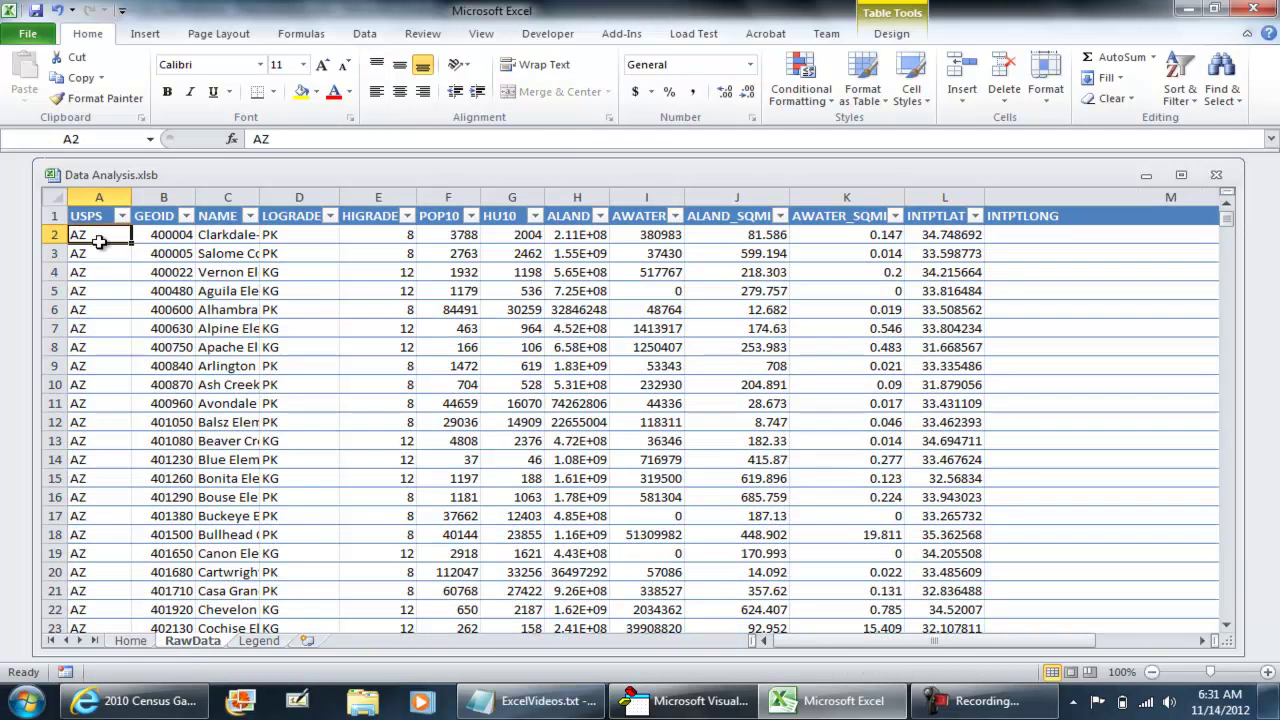
click(130, 641)
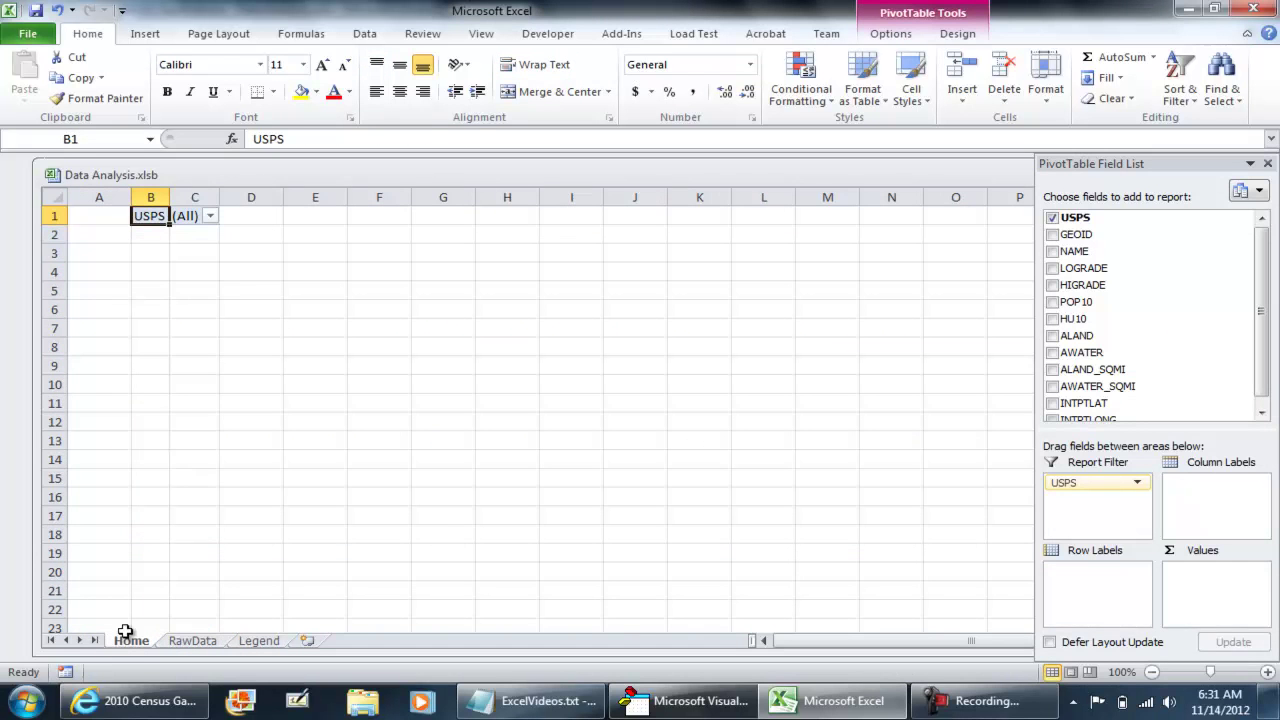
click(152, 270)
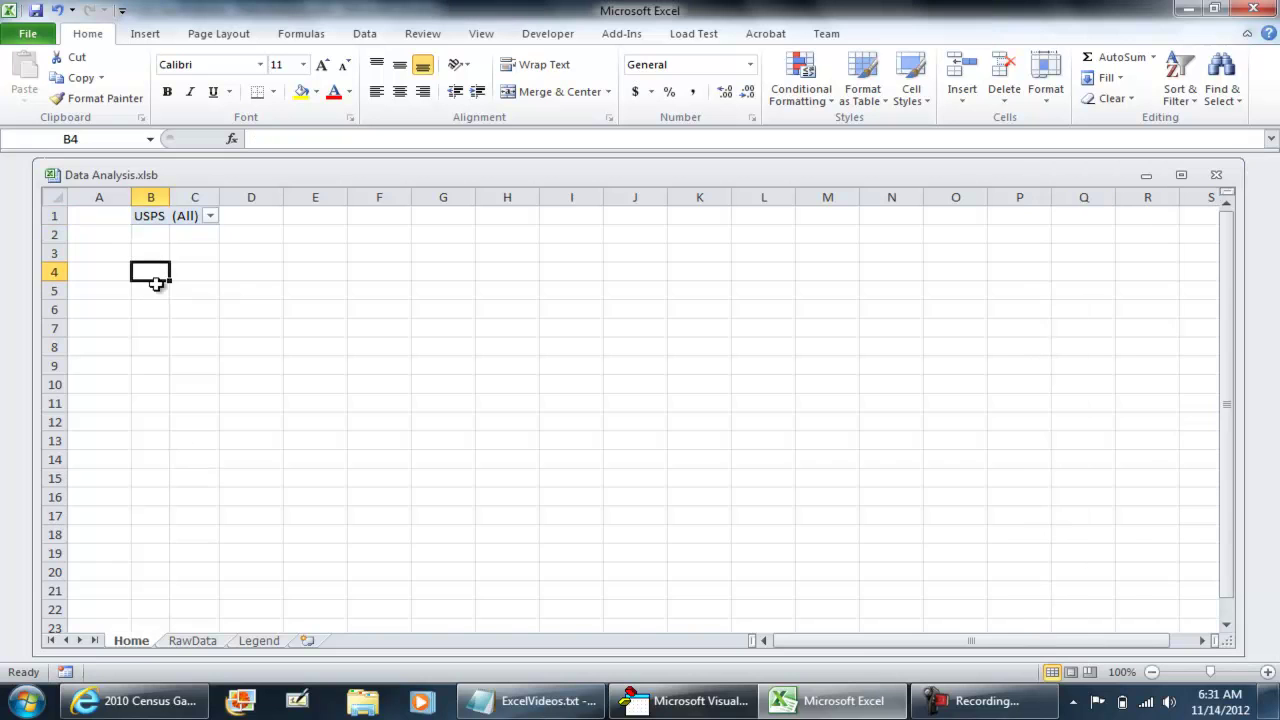
click(192, 643)
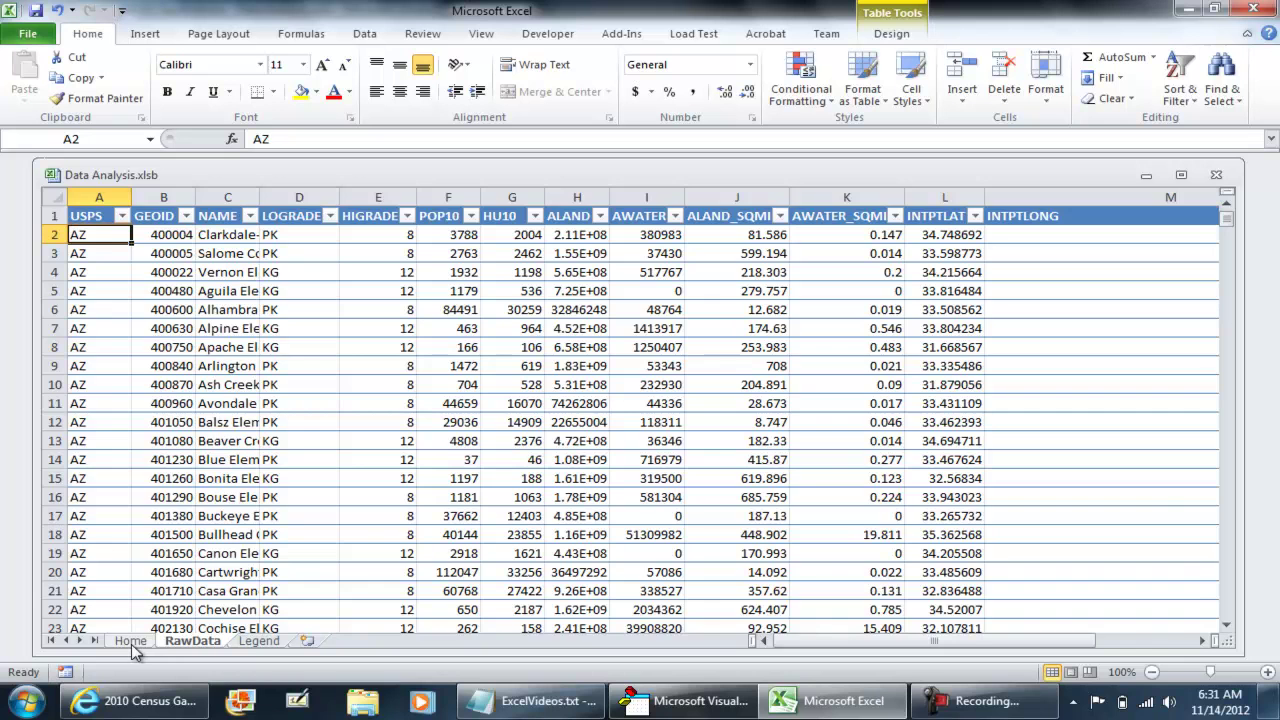
click(132, 643)
click(222, 643)
click(236, 553)
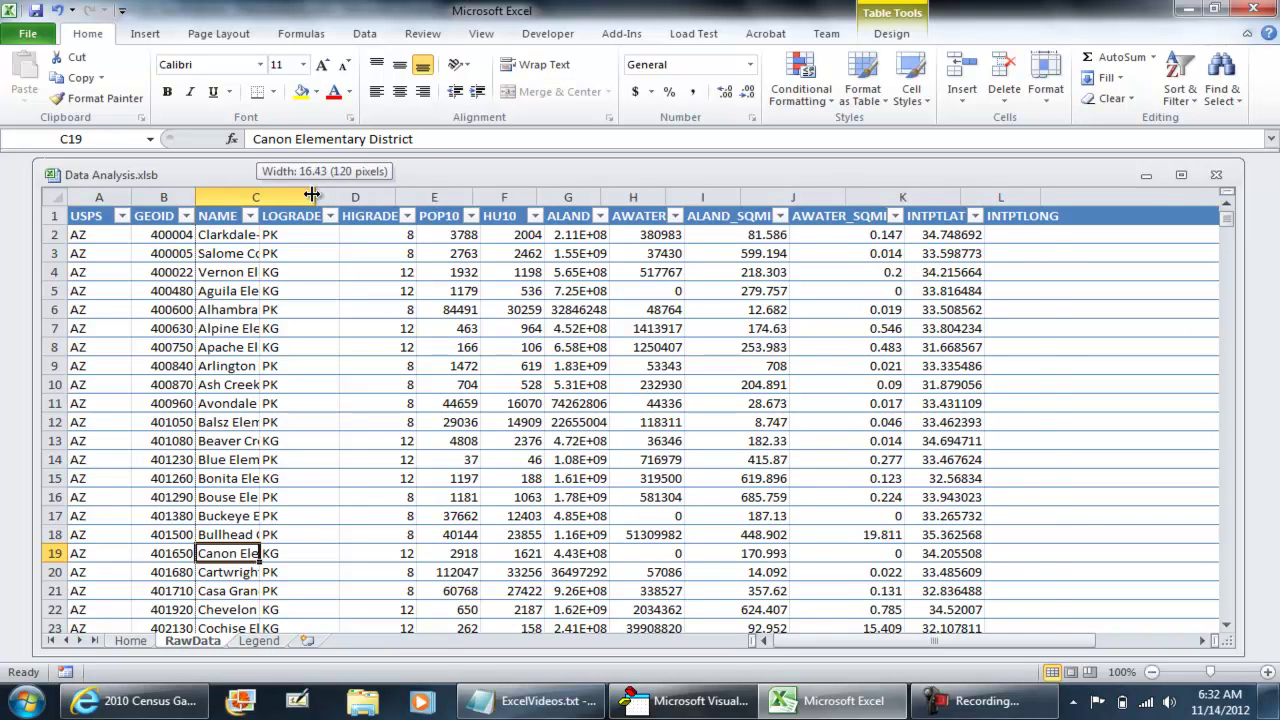
double_click(254, 194)
click(140, 644)
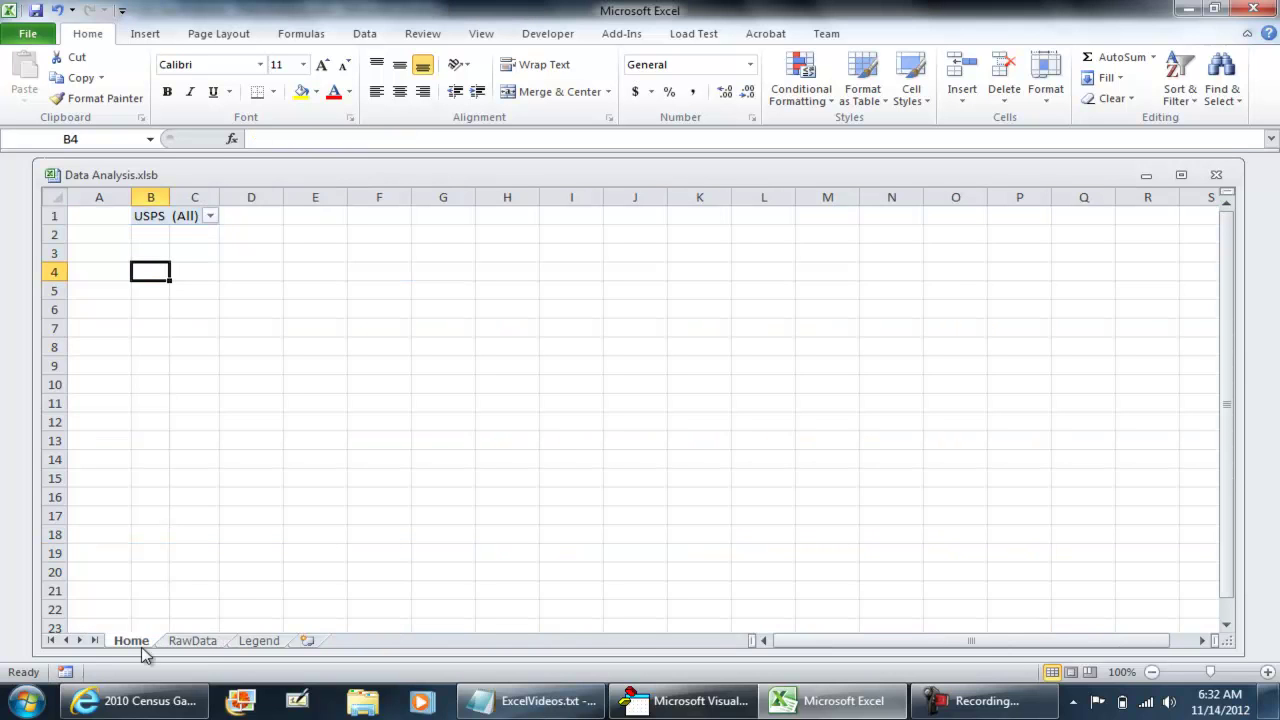
click(198, 645)
click(129, 643)
Toggle the PivotTable Field List off and back on from PivotTable Tools Options
click(152, 217)
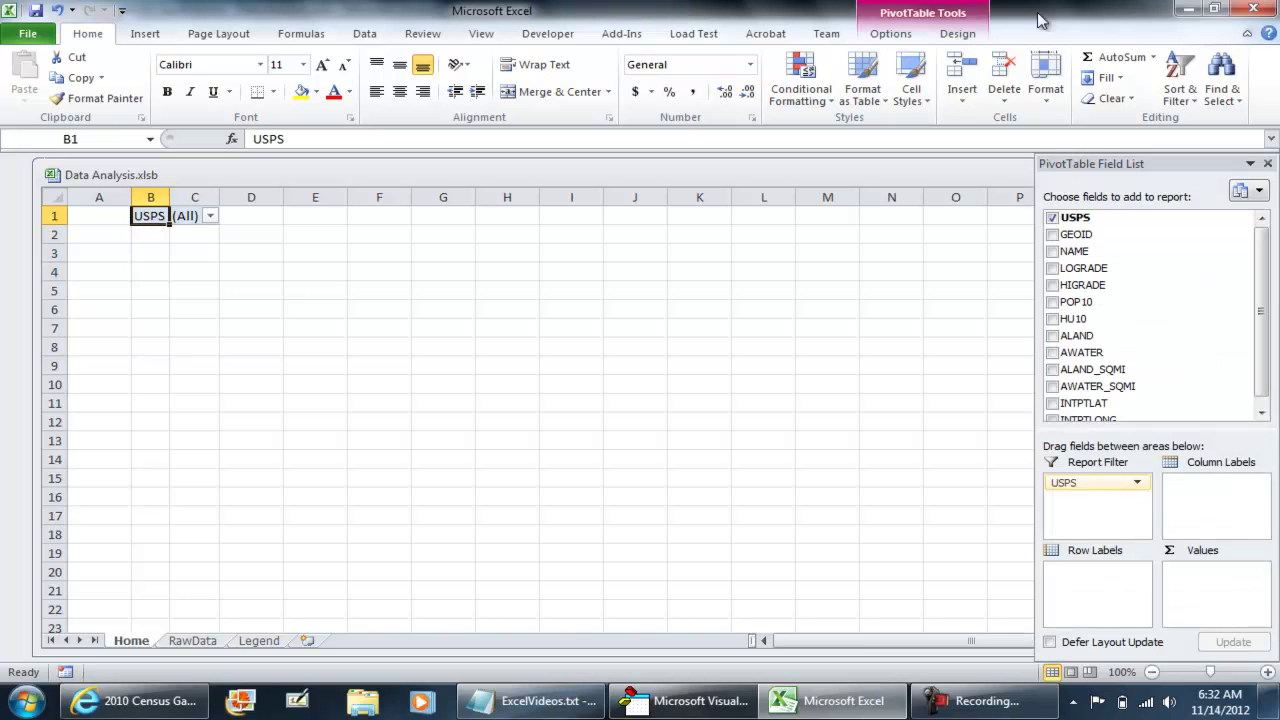
click(925, 20)
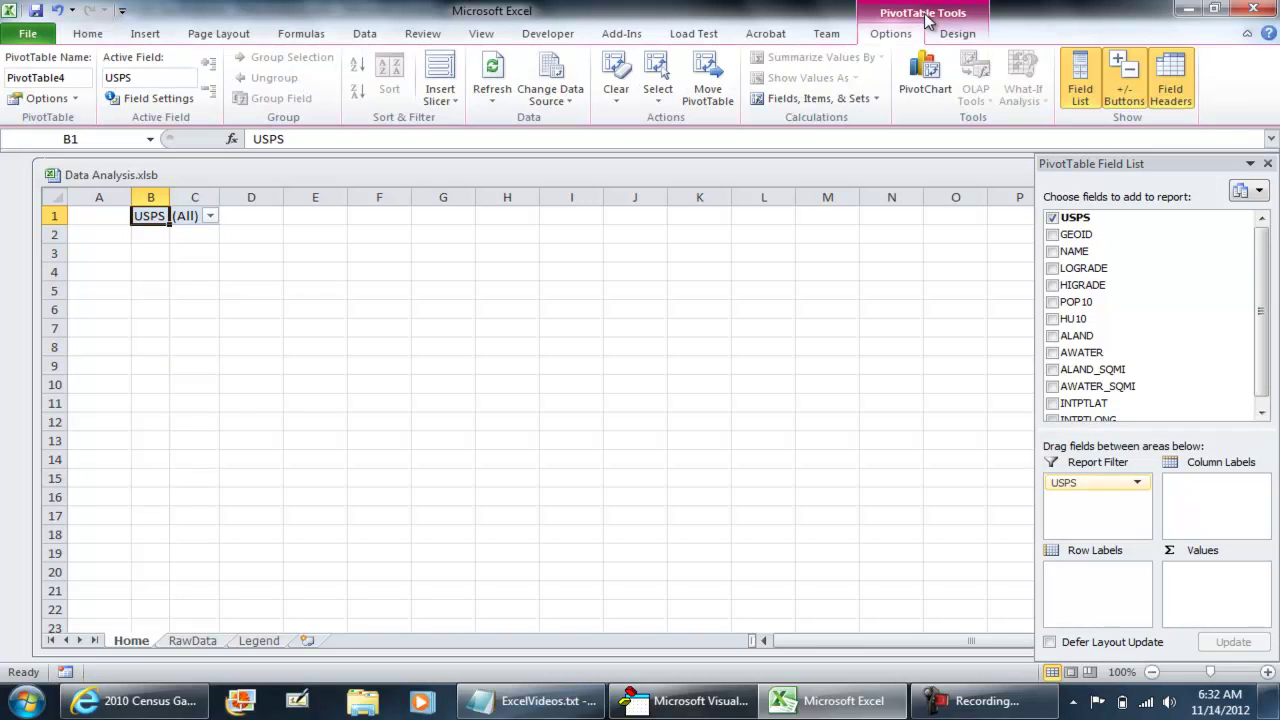
click(1088, 96)
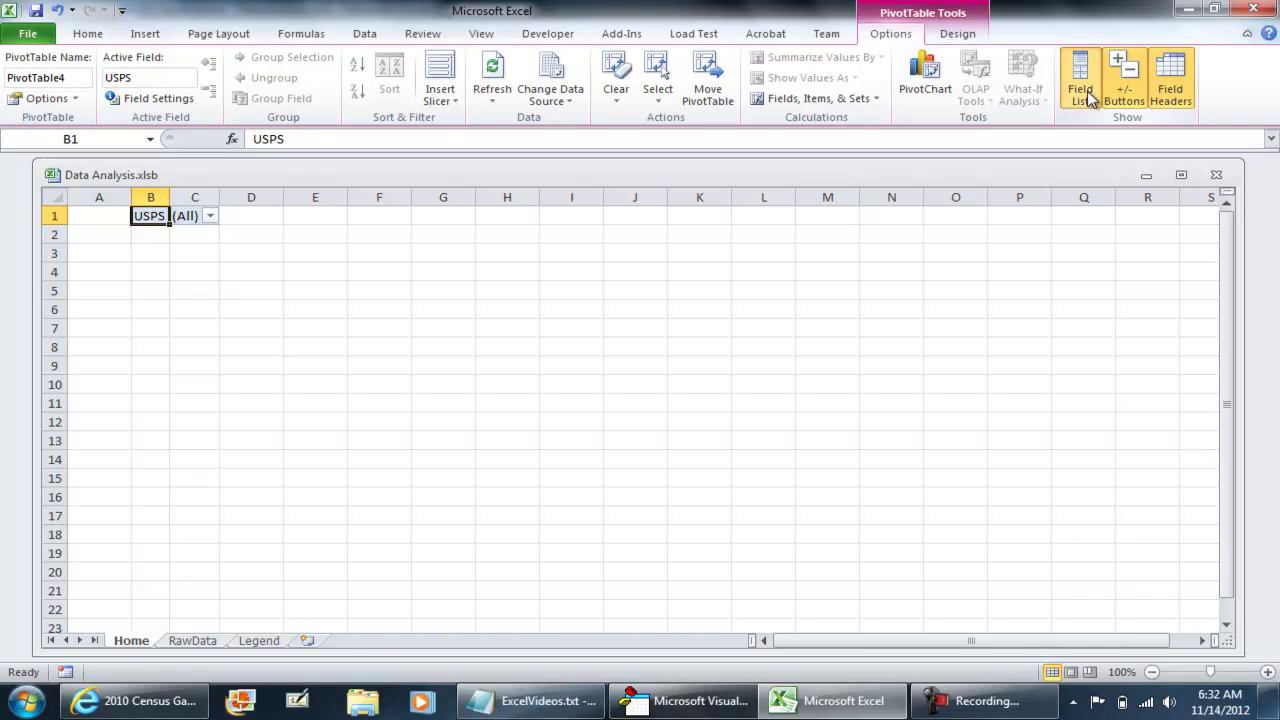
click(1088, 96)
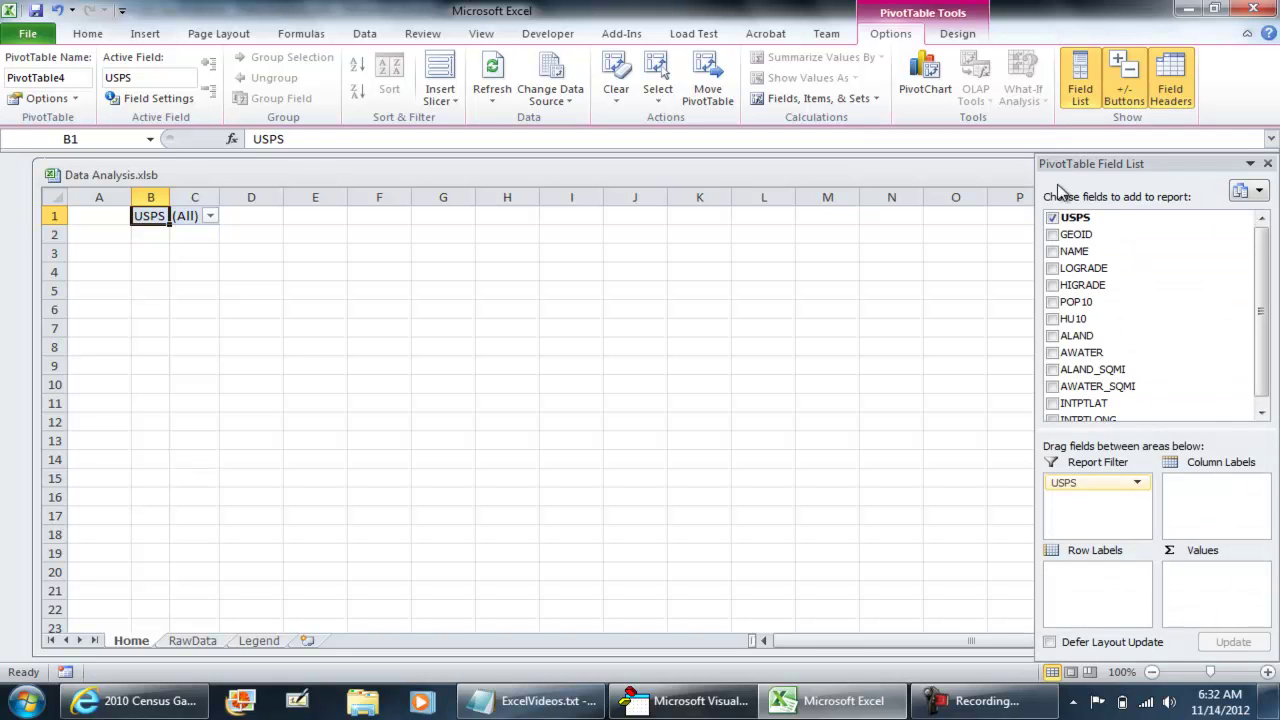
click(1082, 96)
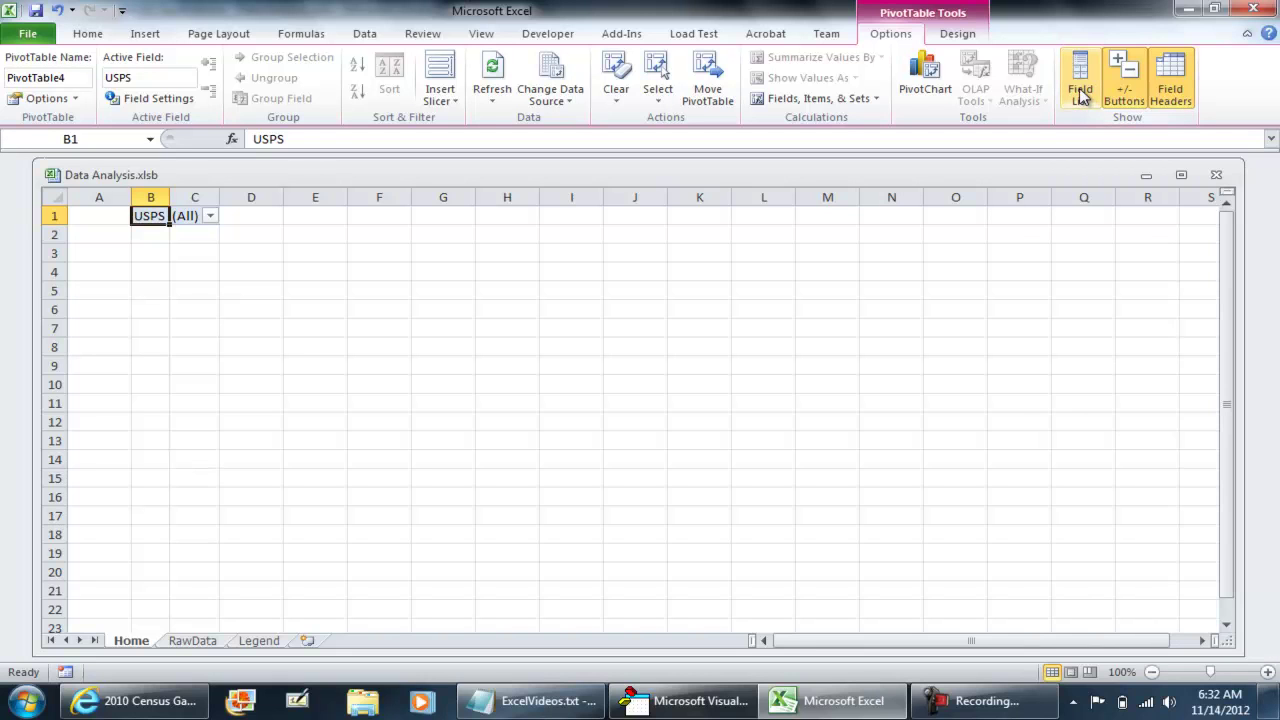
click(1082, 96)
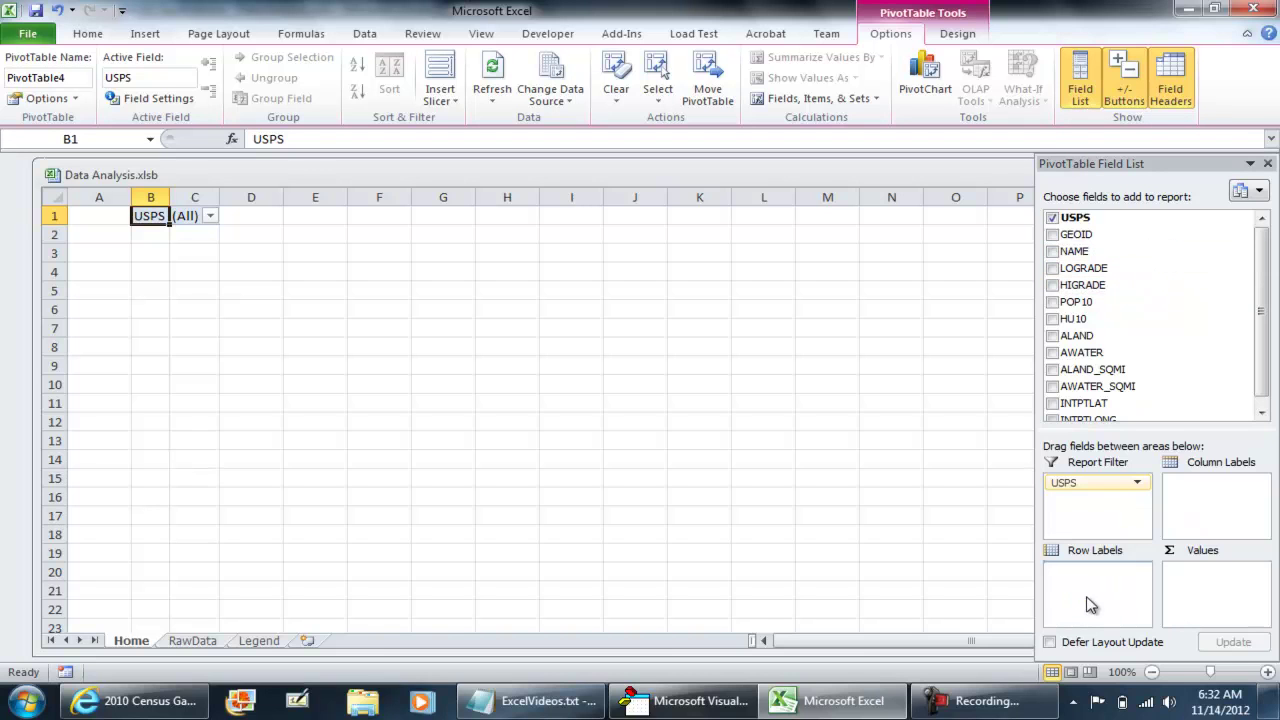
drag(1092, 596, 1092, 596)
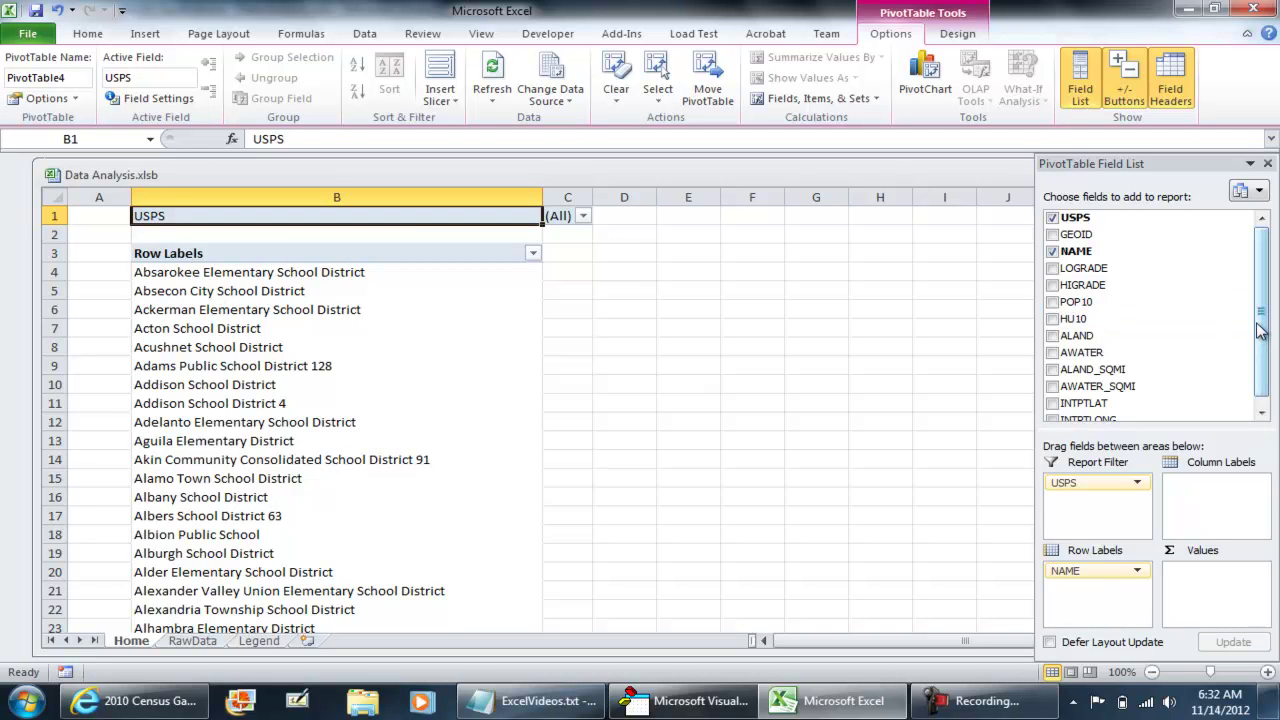
drag(1262, 332, 1262, 338)
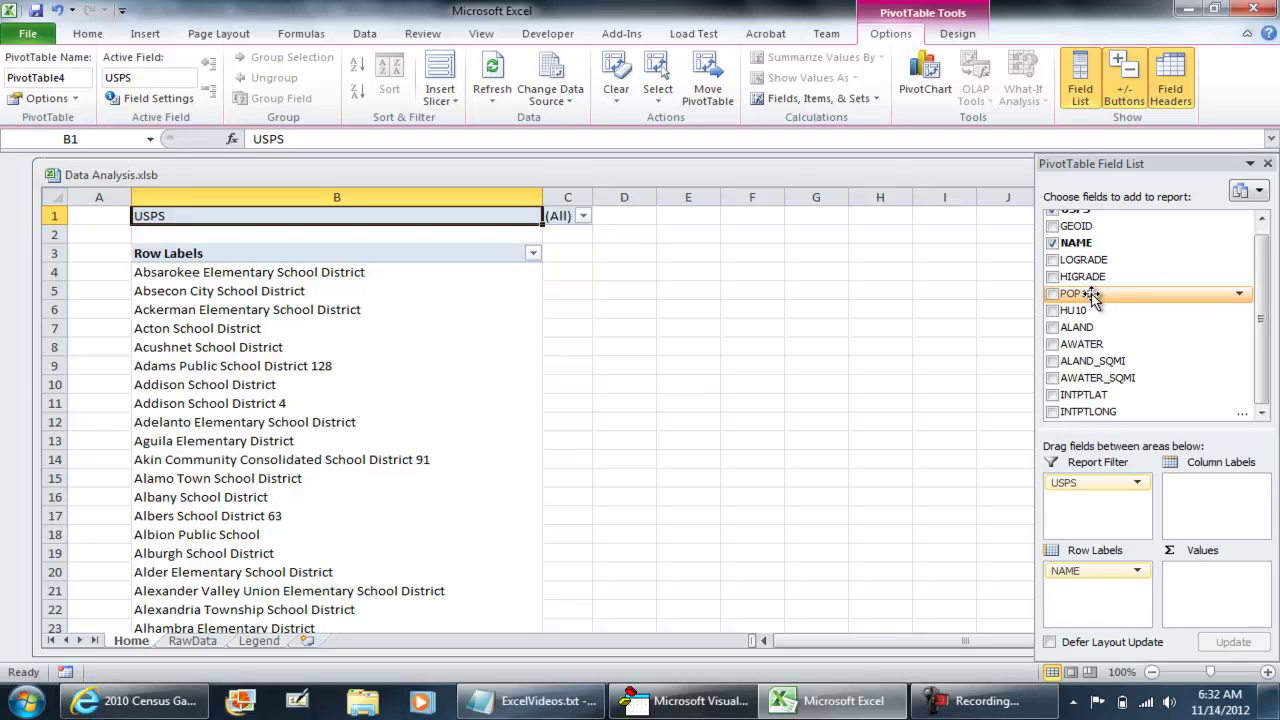
drag(1090, 300, 1215, 598)
click(594, 272)
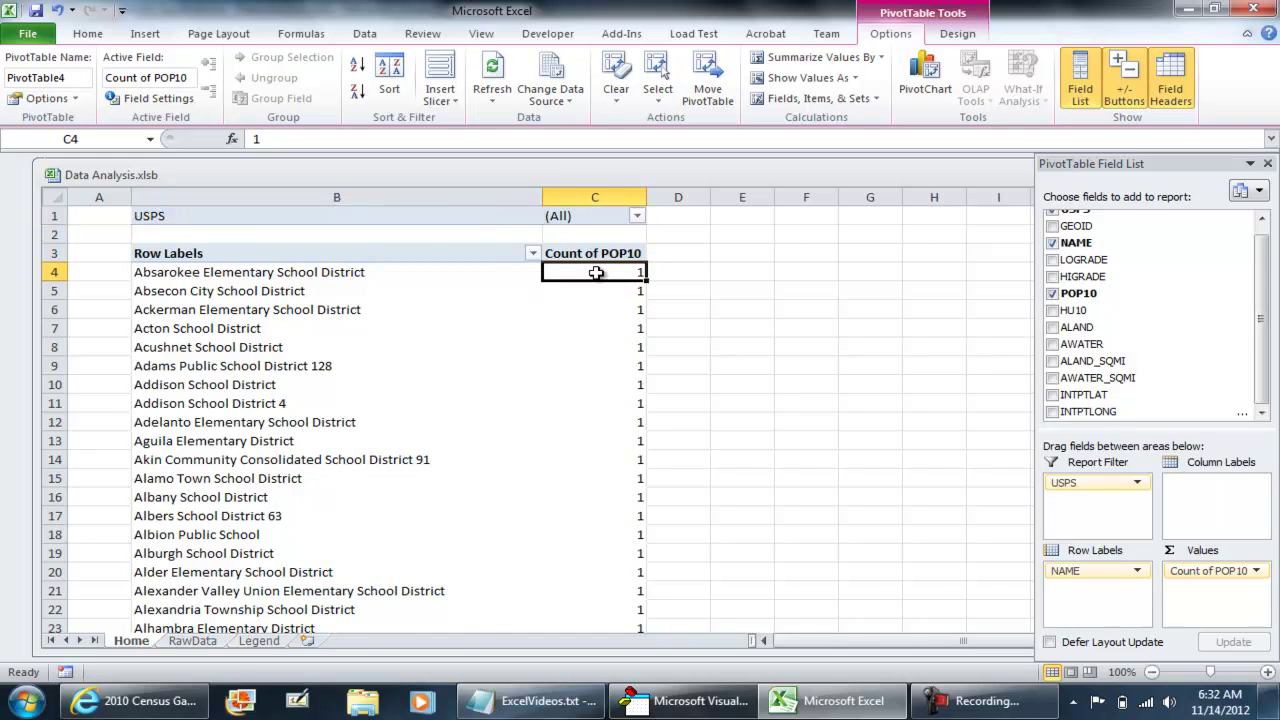
scroll(617, 288, down, 6)
scroll(617, 288, down, 7)
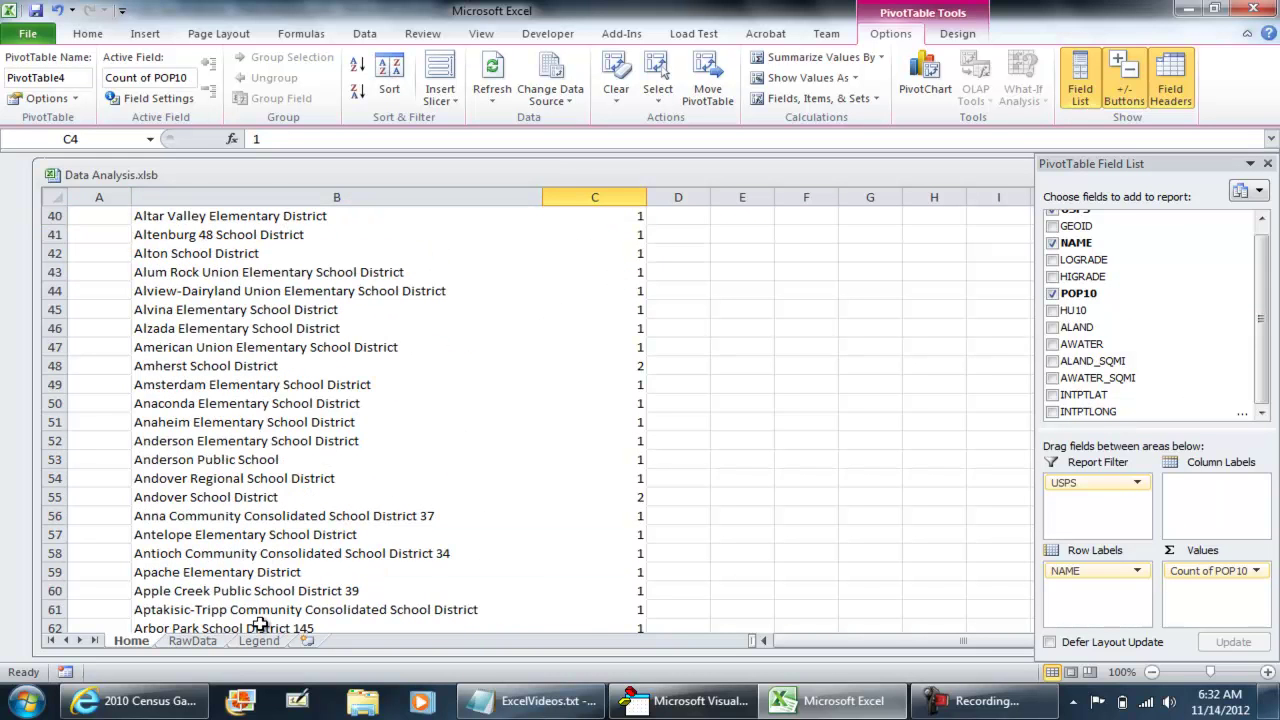
click(192, 640)
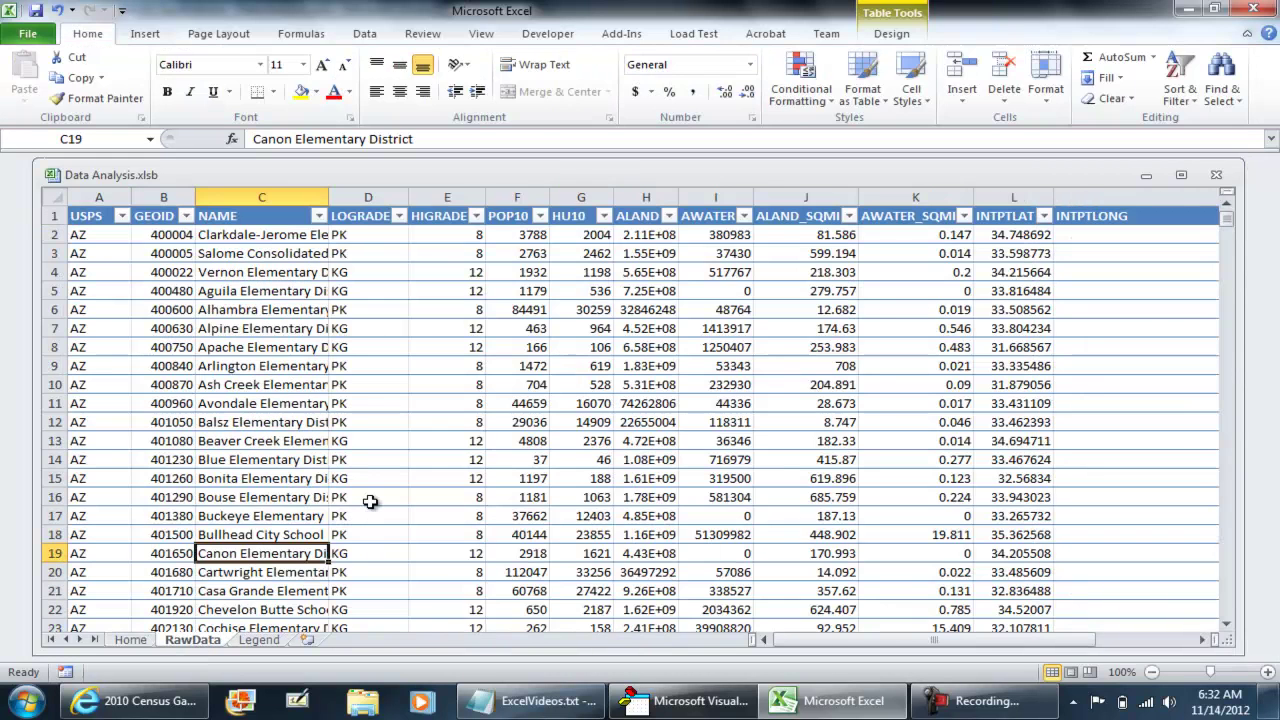
click(517, 234)
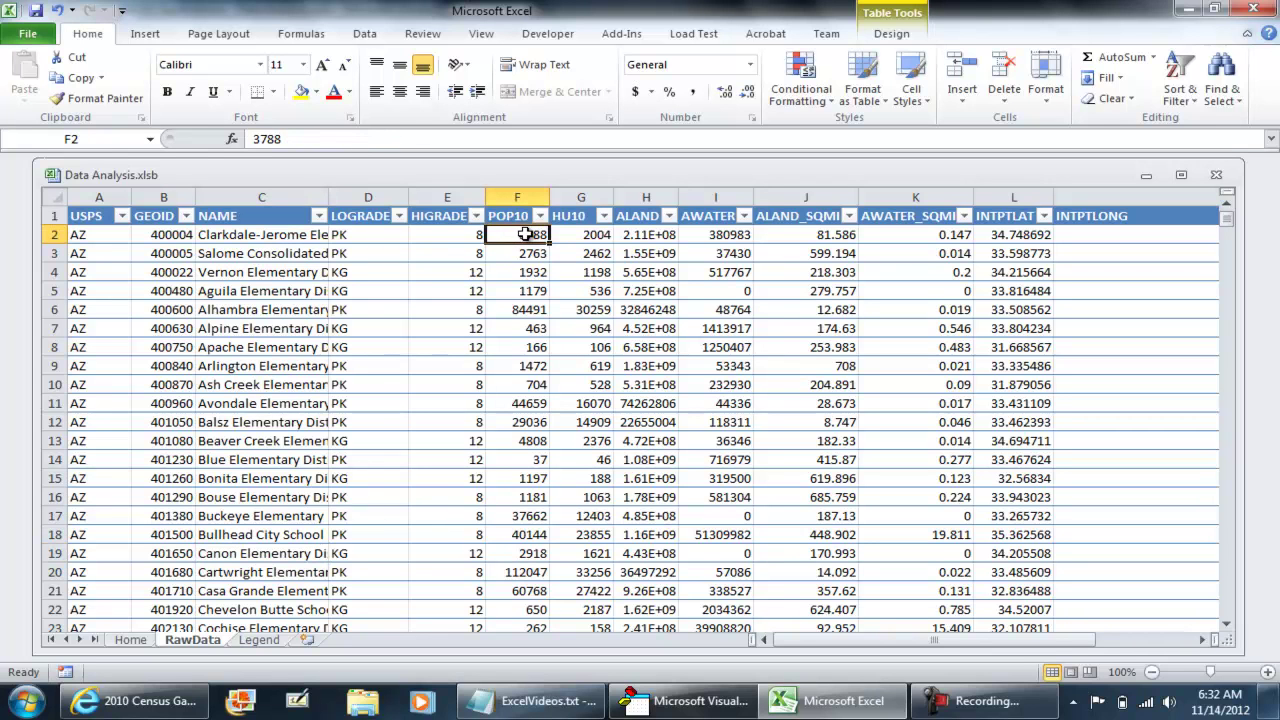
click(247, 234)
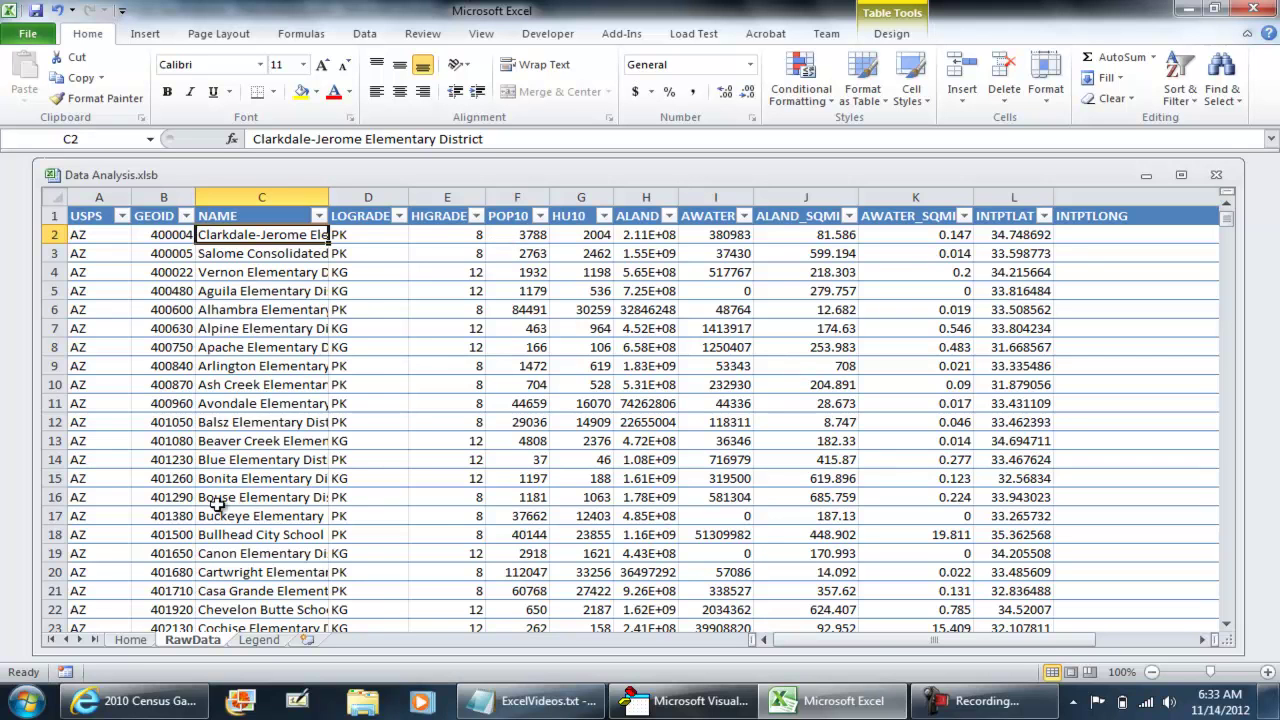
click(134, 640)
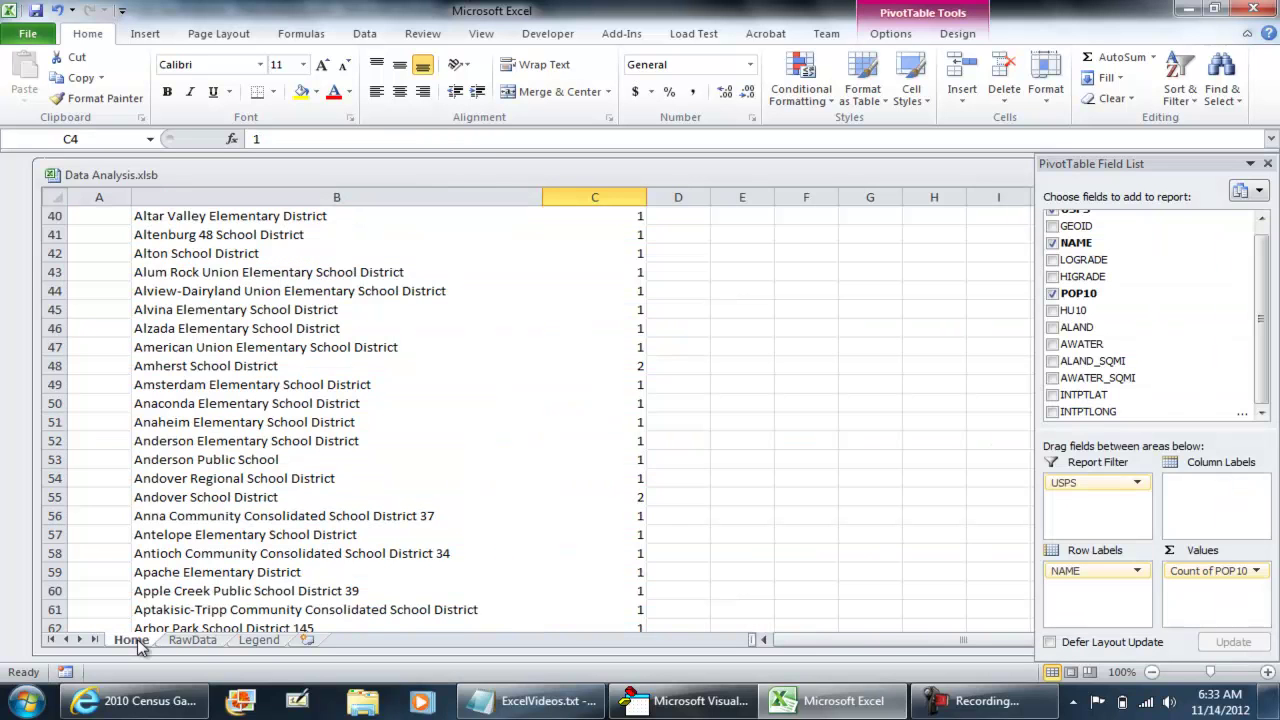
click(636, 479)
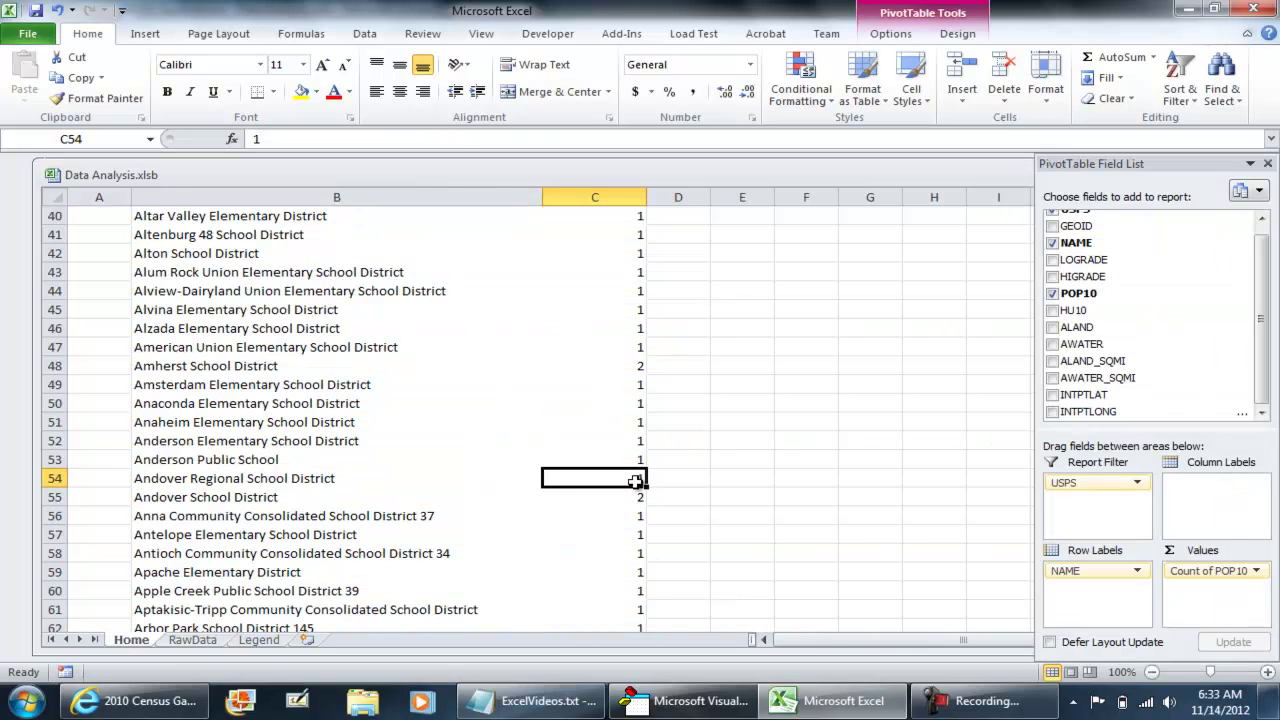
click(232, 366)
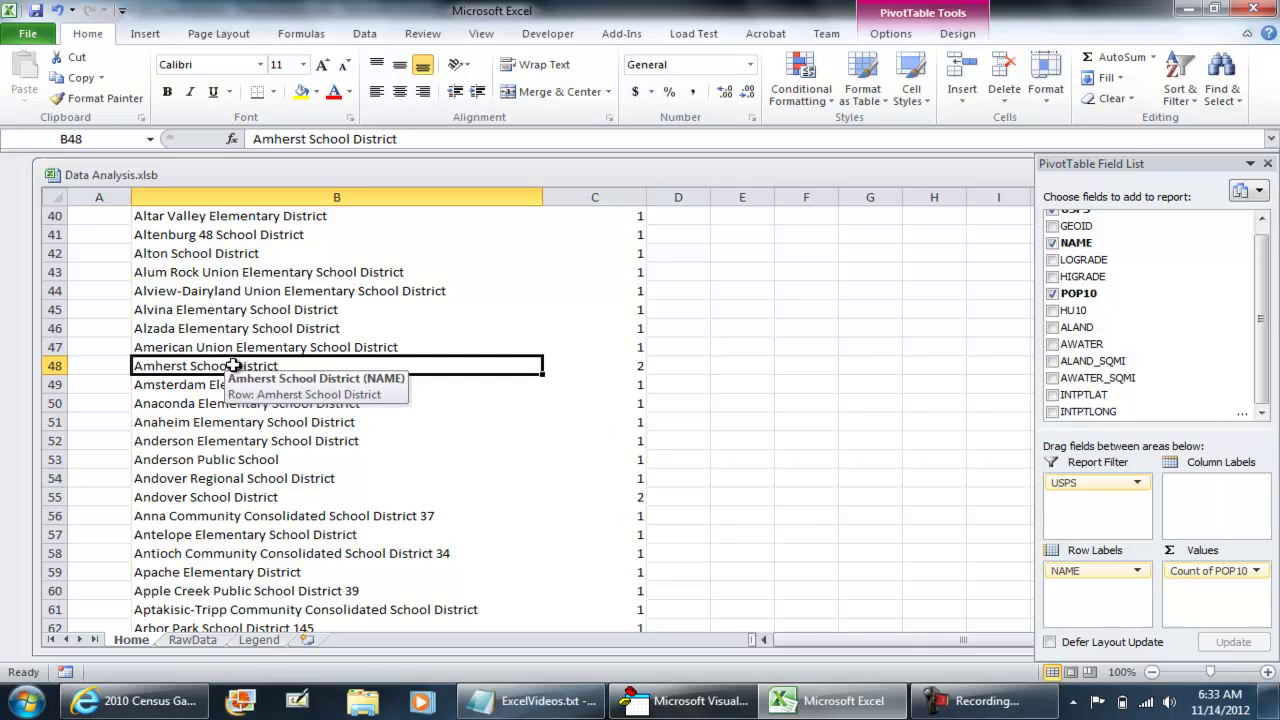
click(620, 373)
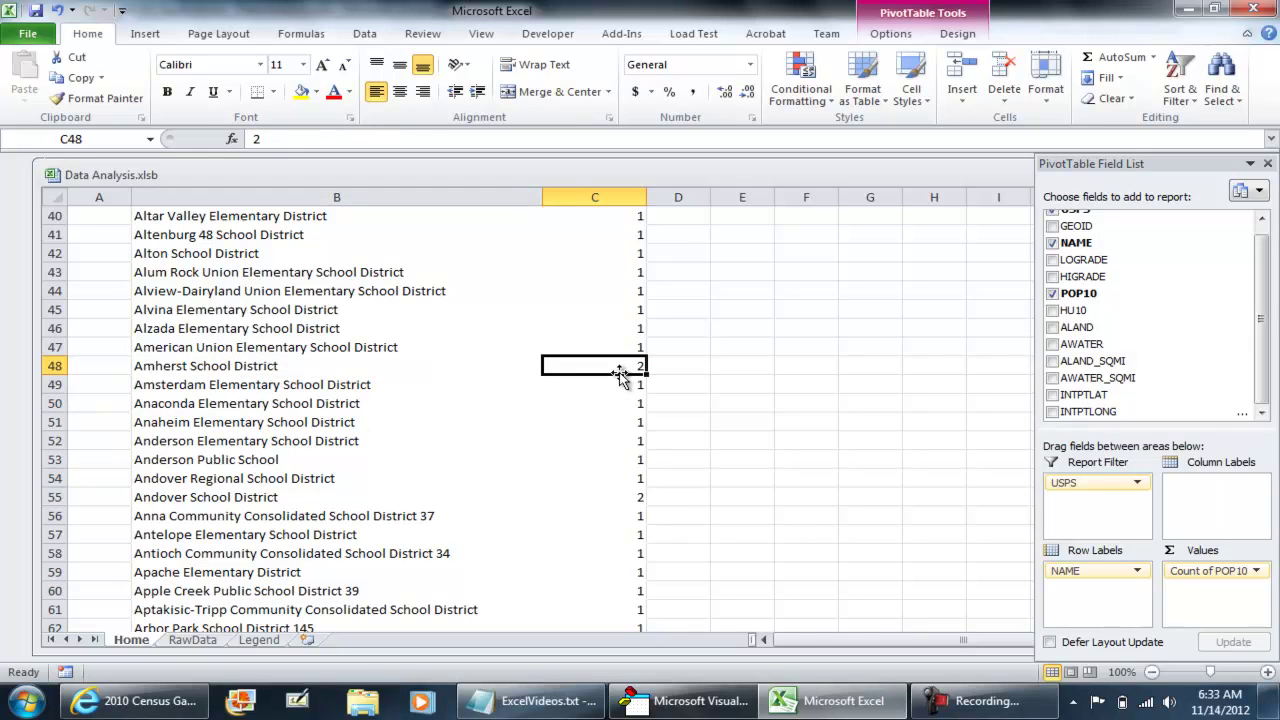
Change the Count of POP10 value field to Sum in Value Field Settings
click(1199, 574)
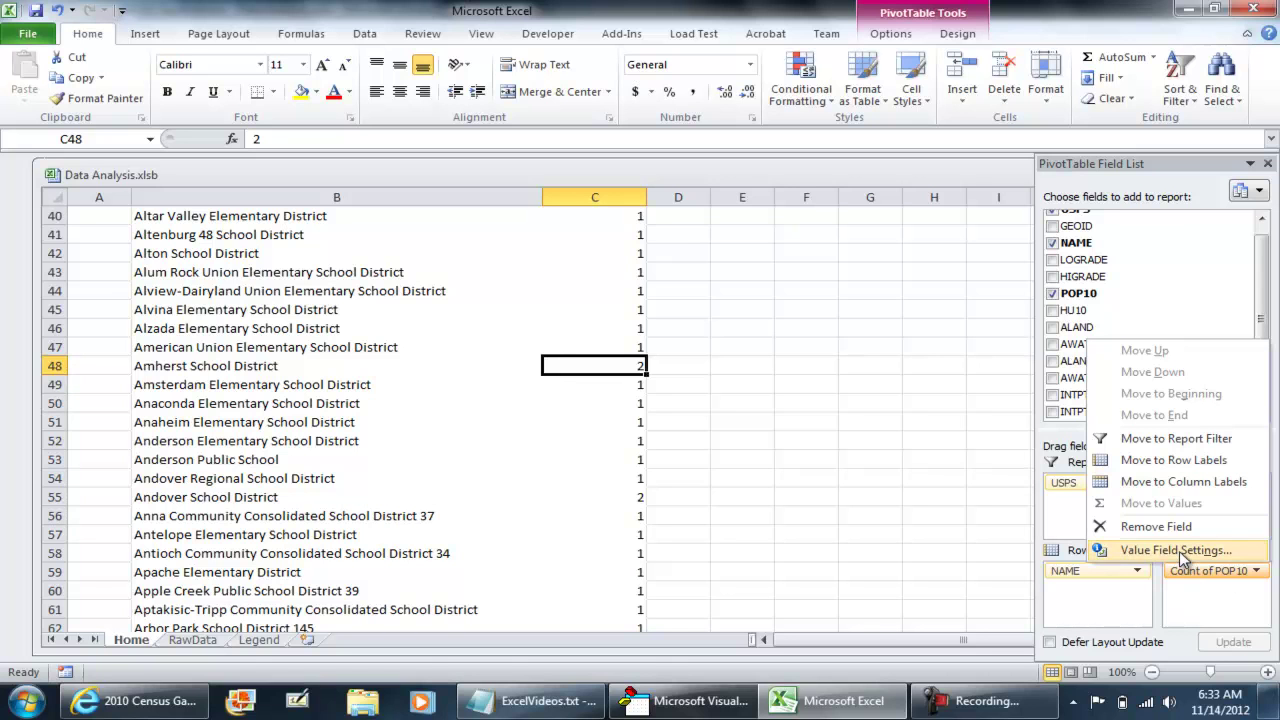
click(1179, 551)
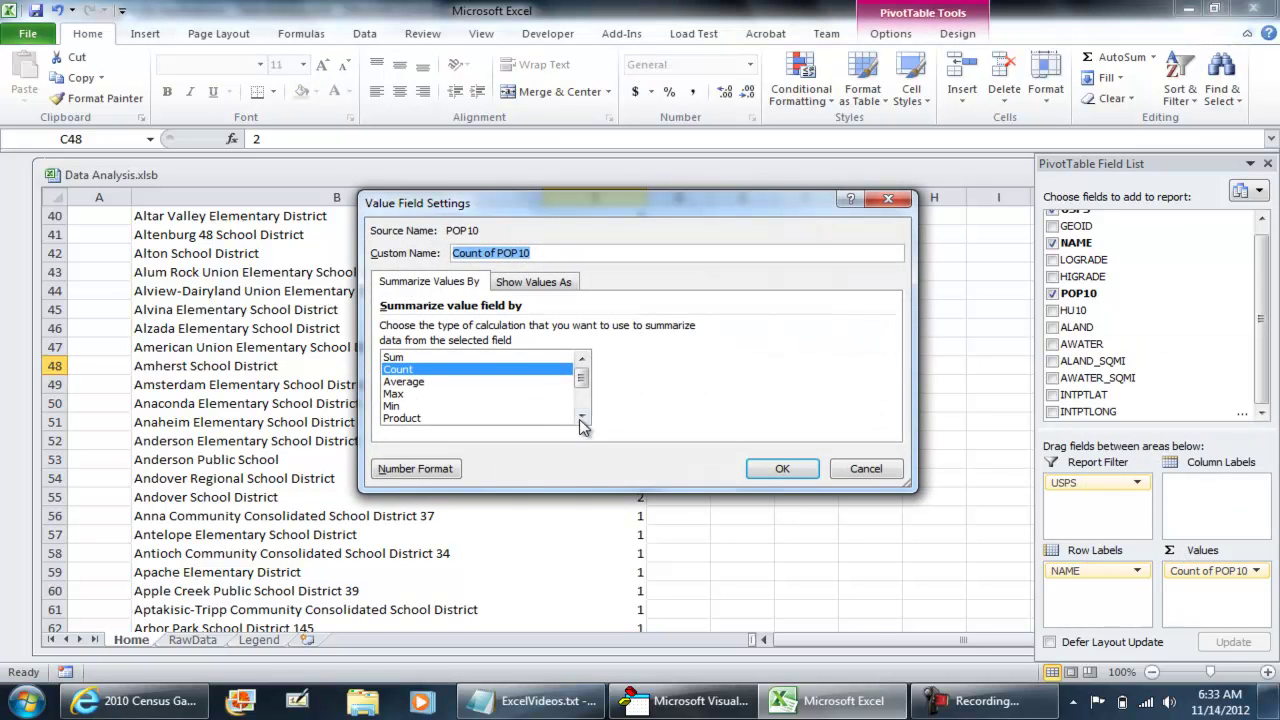
click(492, 357)
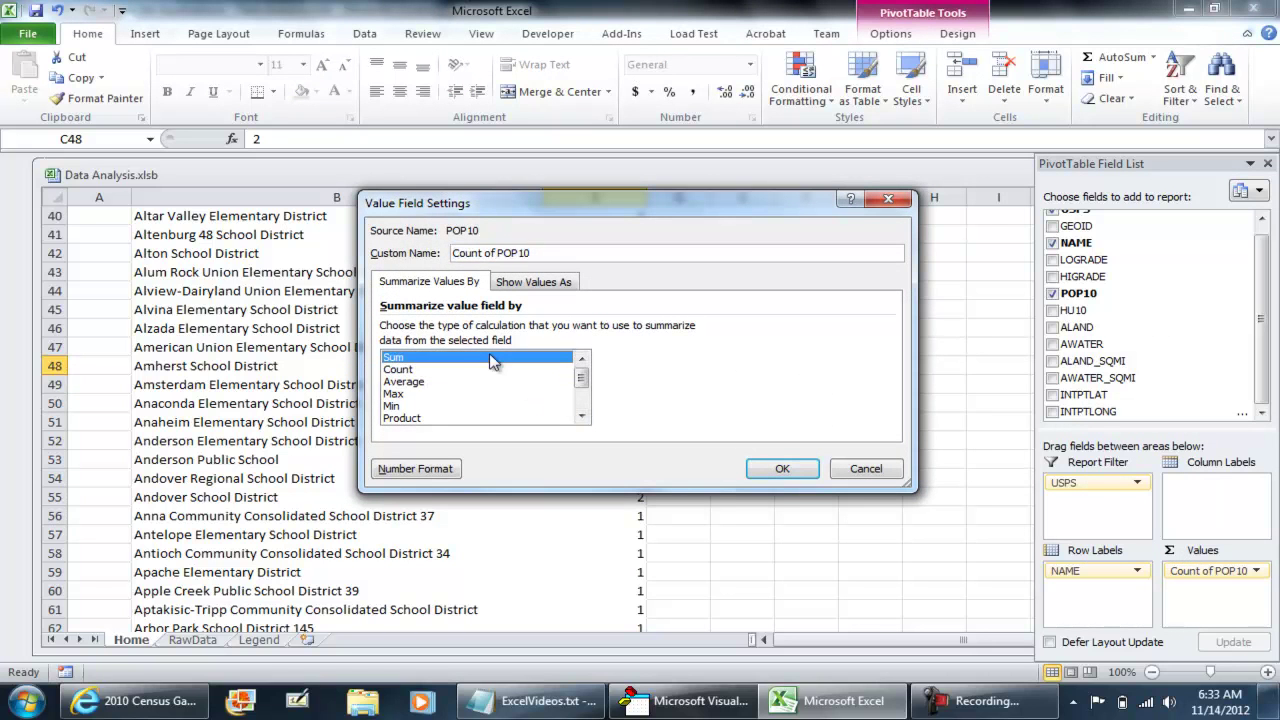
click(783, 469)
Verify the 1865 Sum of POP10 against a selection of POP10 values on RawData
click(520, 460)
scroll(520, 464, up, 10)
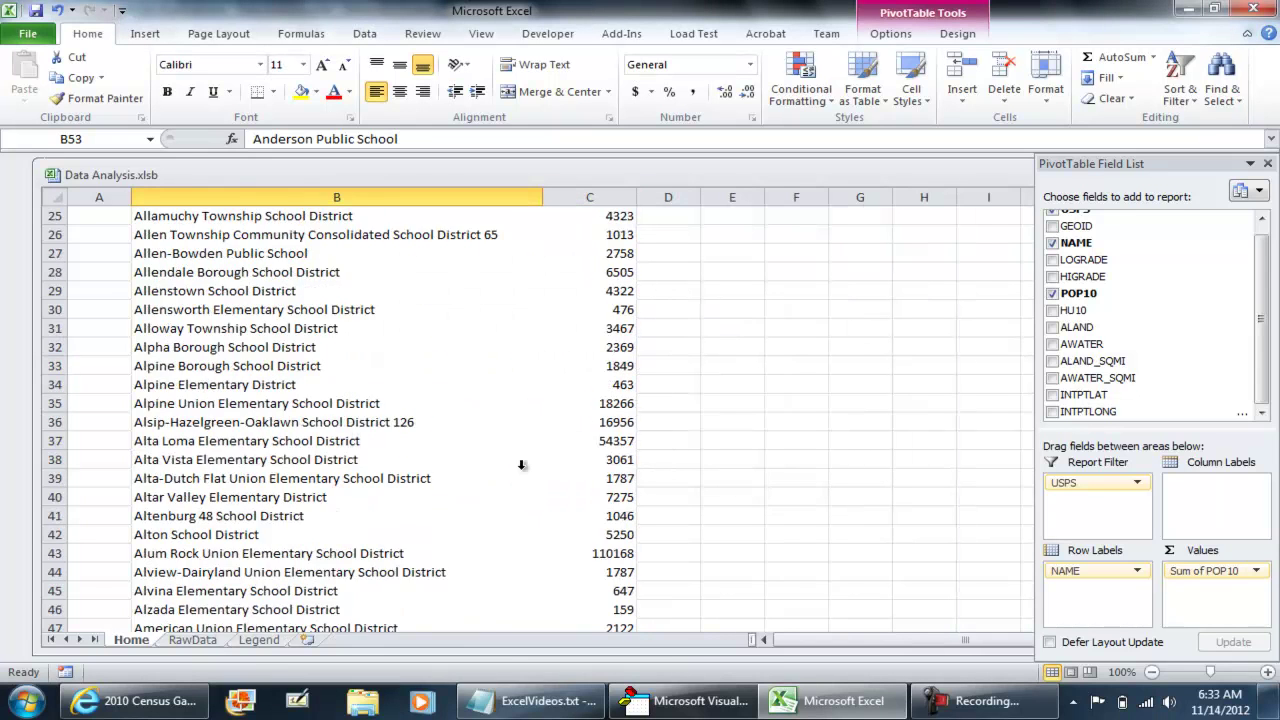
scroll(520, 464, up, 3)
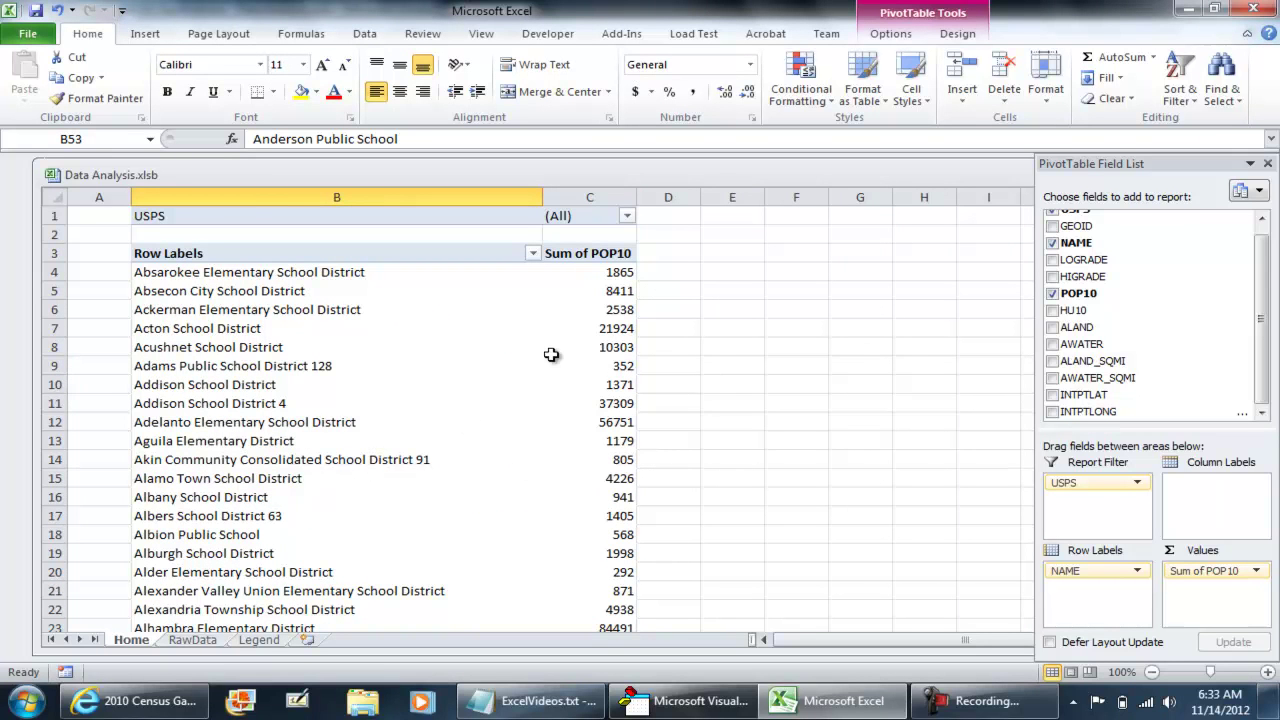
click(583, 272)
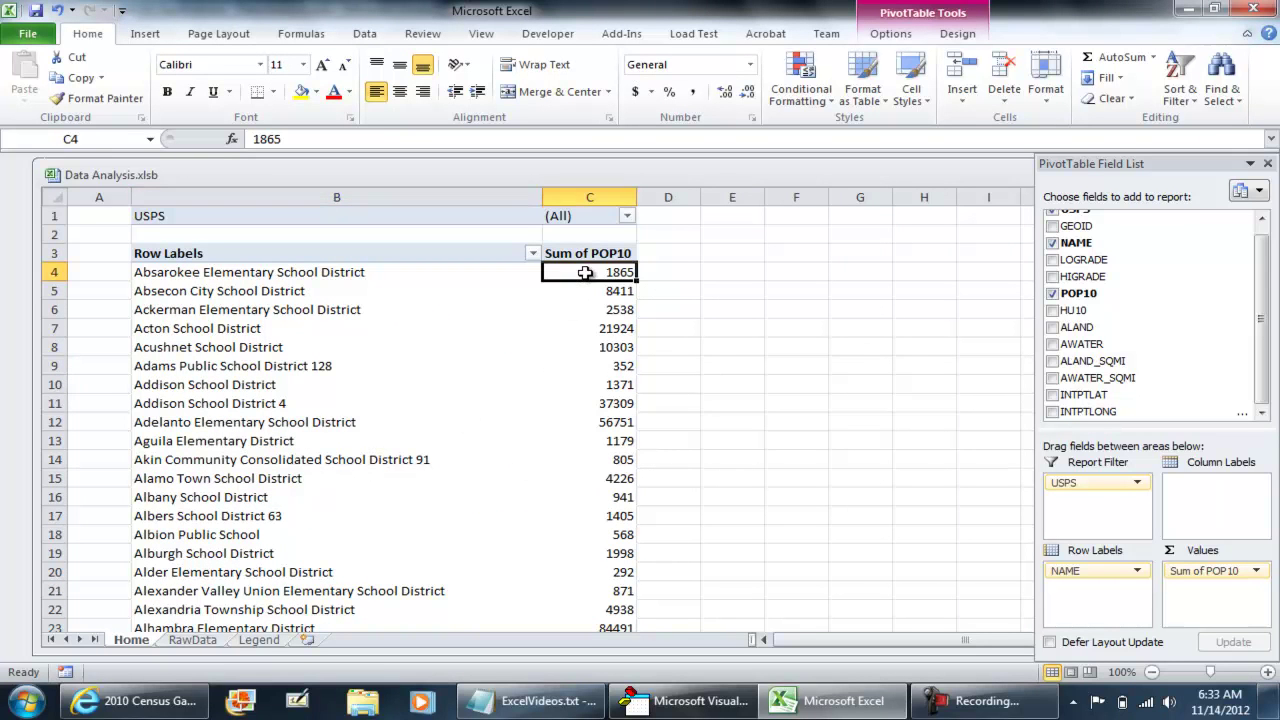
click(188, 640)
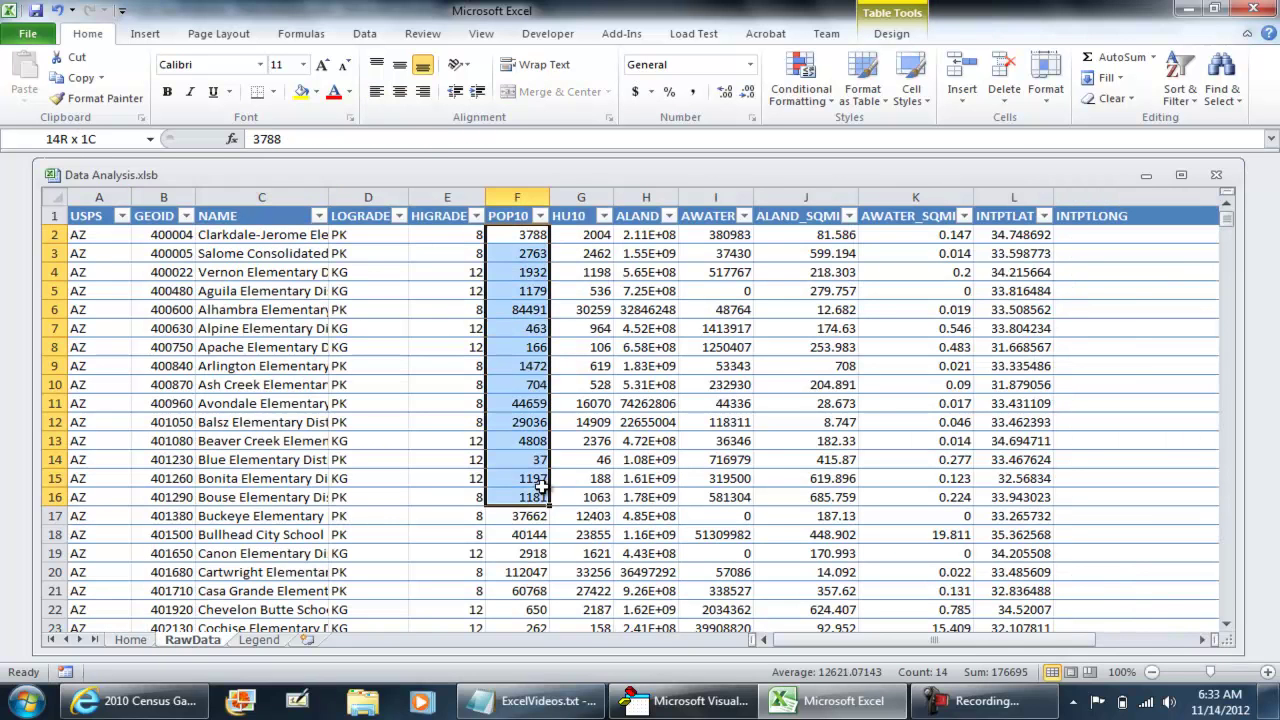
drag(548, 503, 527, 600)
click(131, 640)
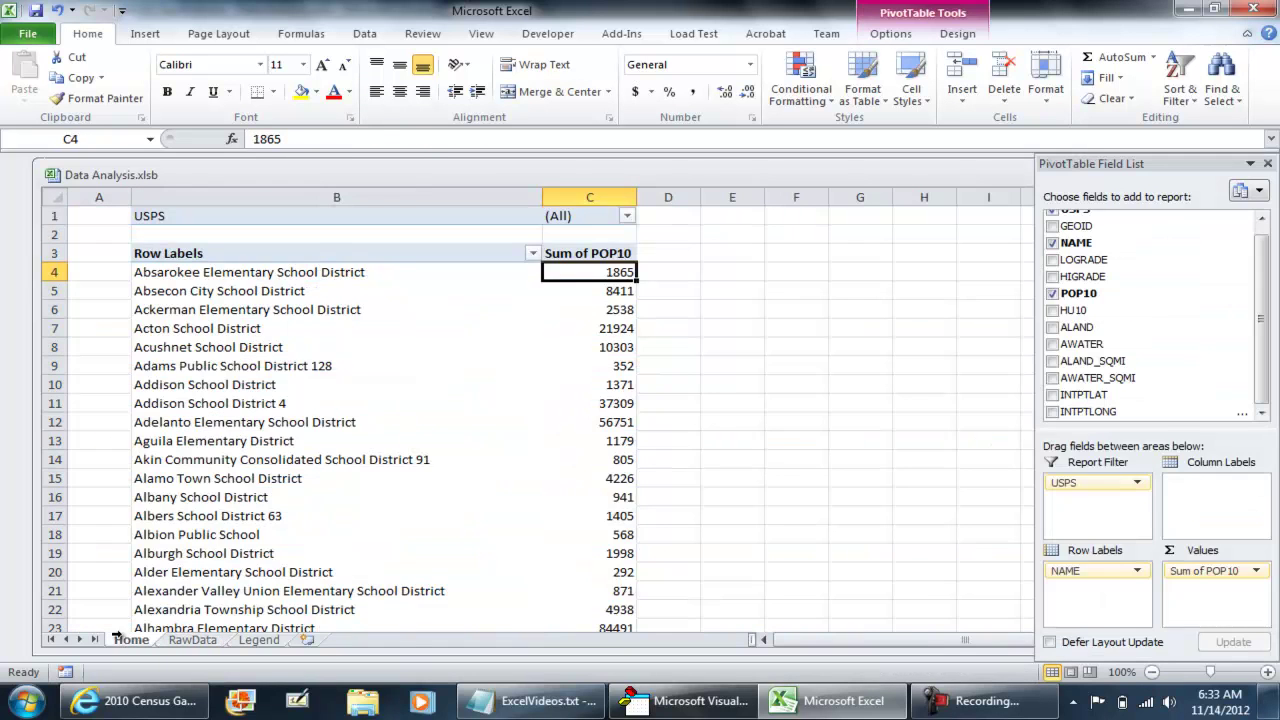
Turn off the Field List from PivotTable Tools Options and deselect the pivot
click(268, 497)
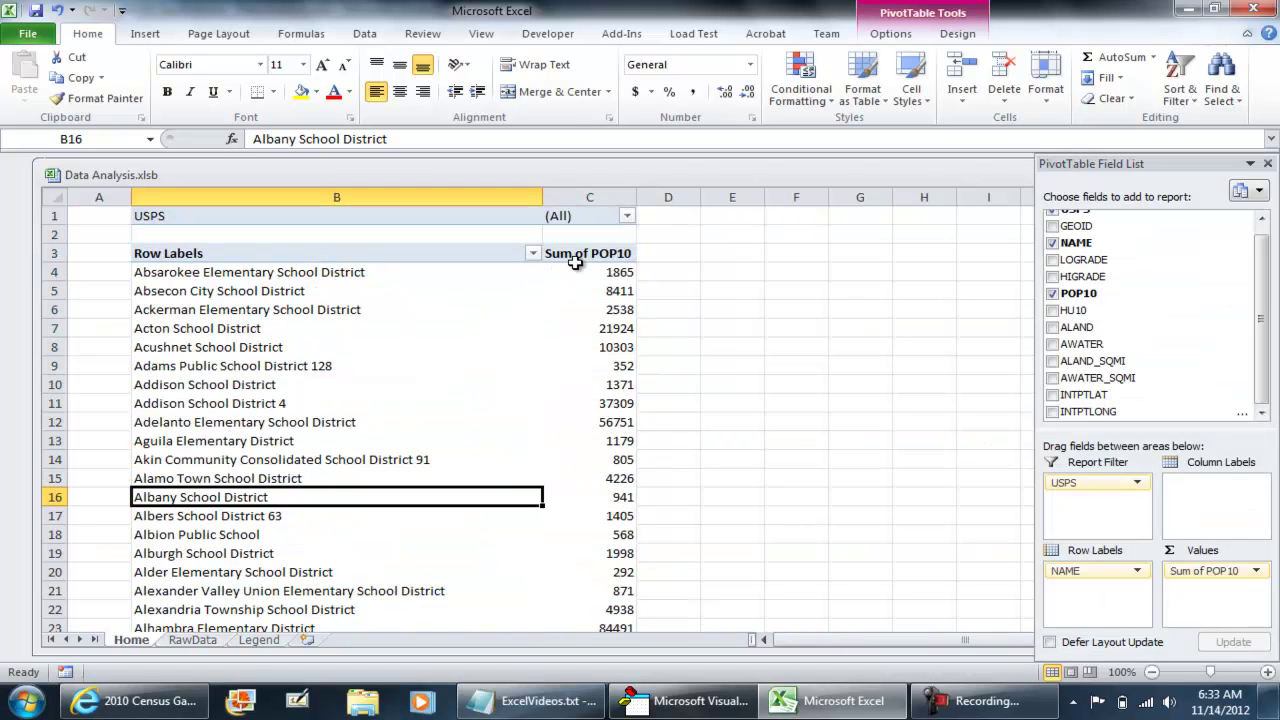
click(890, 33)
click(1080, 80)
click(969, 322)
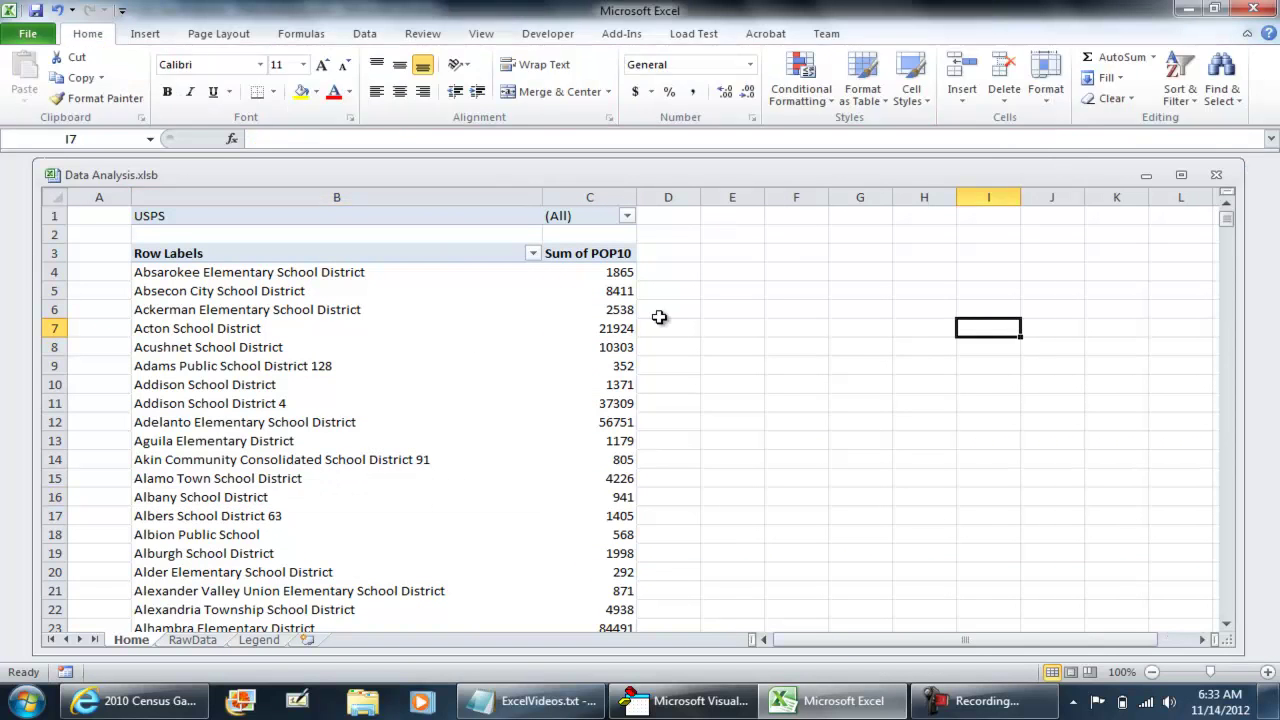
Relabel the pivot headings as Select State (B1), School Names (B3) and Population Sum (C3)
click(298, 216)
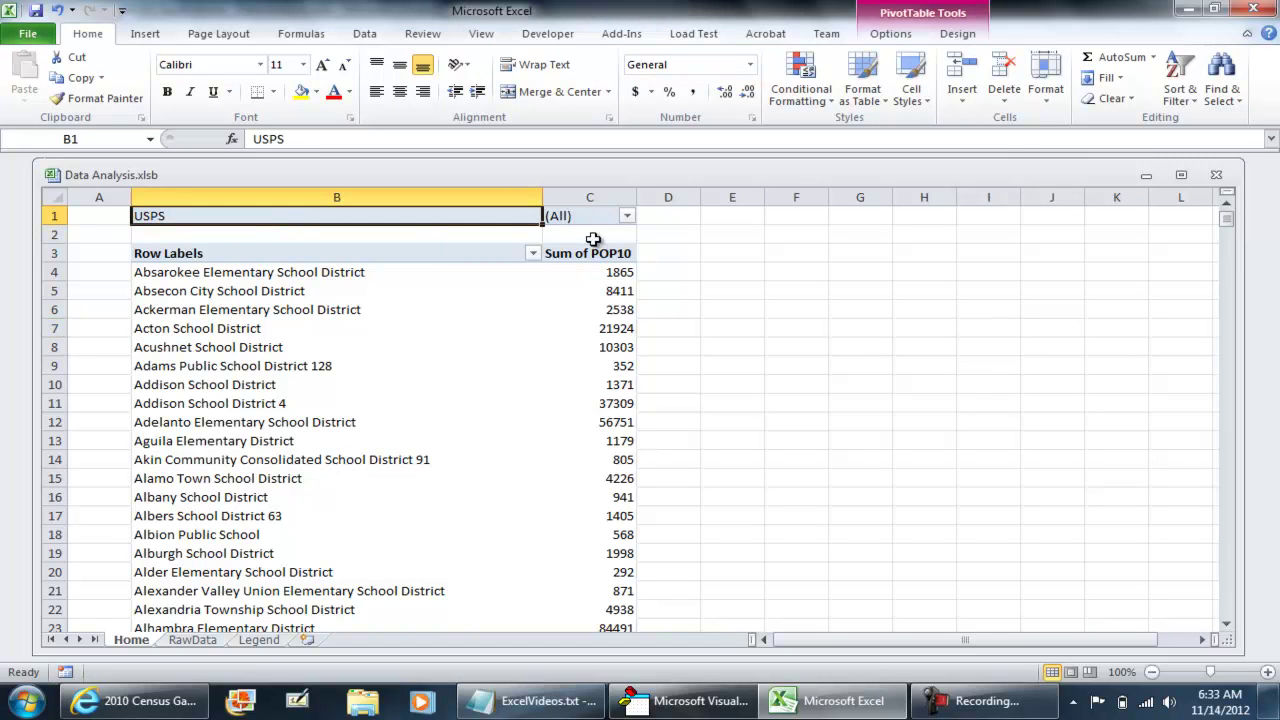
text(Select State)
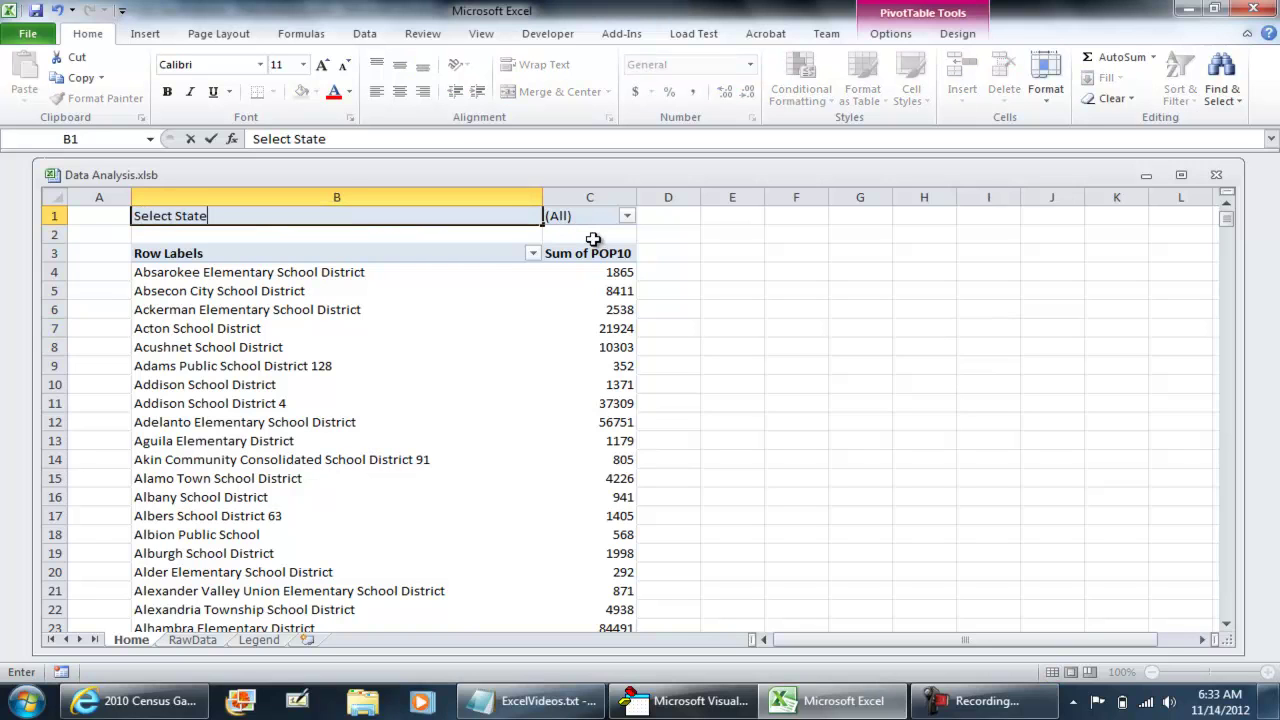
key(Return)
key(Down)
text(Scho)
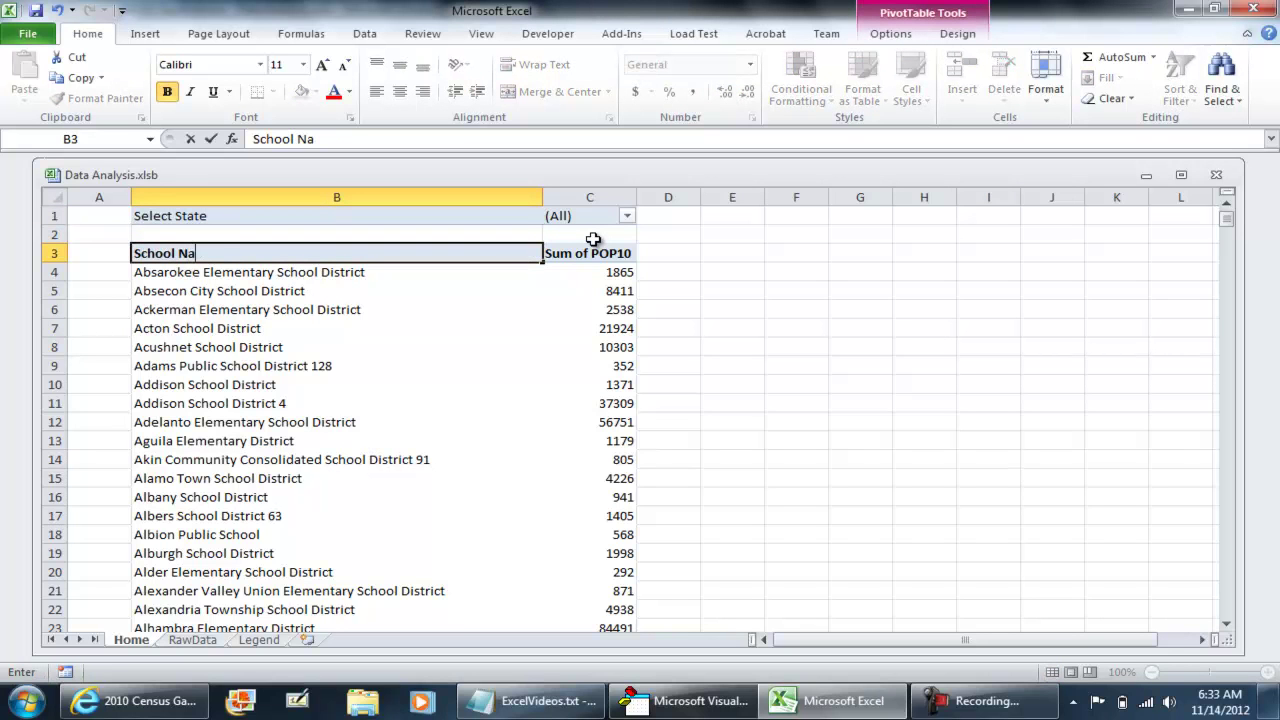
text(ol Names)
key(Return)
key(Up)
key(Right)
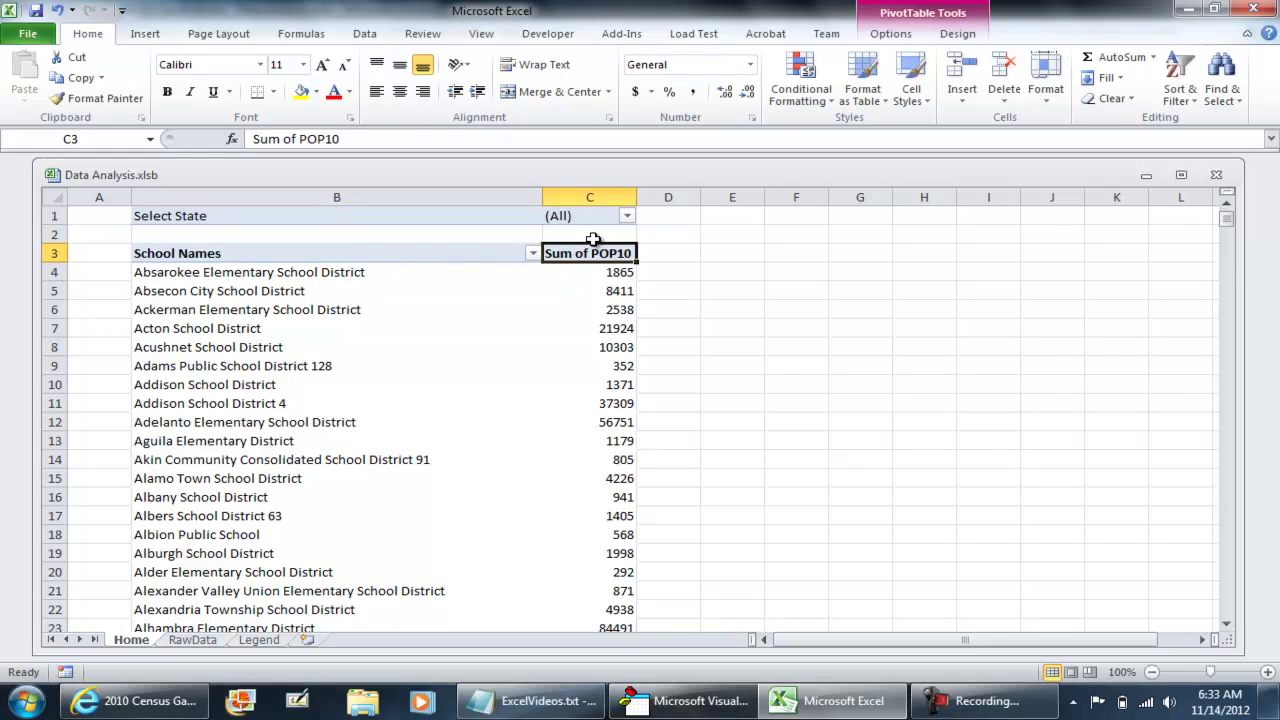
text(Populatio)
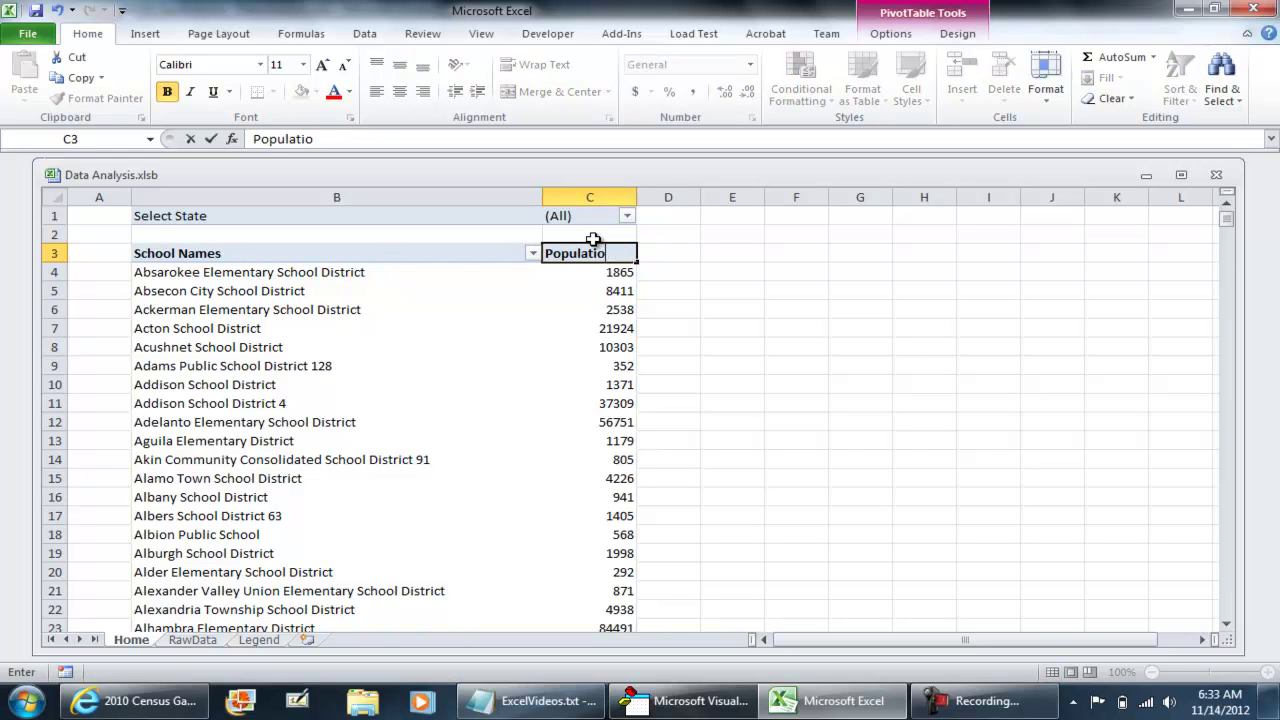
text(n Sum)
key(Return)
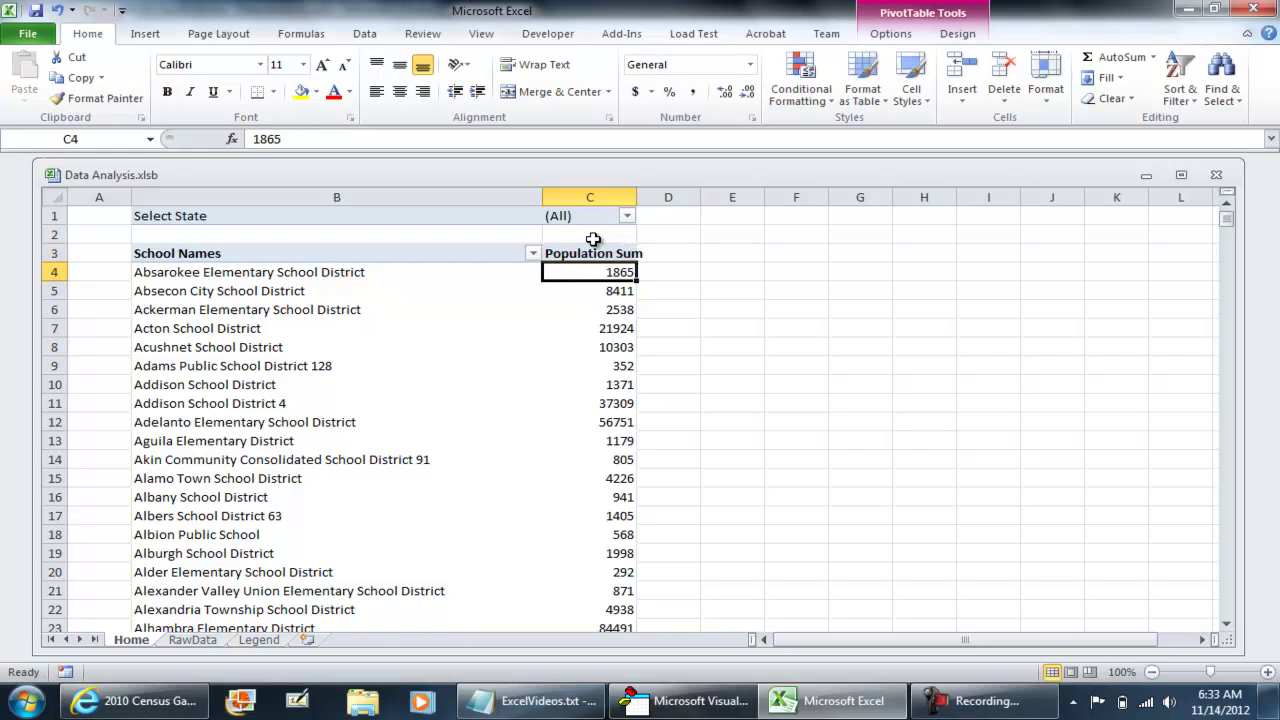
click(351, 219)
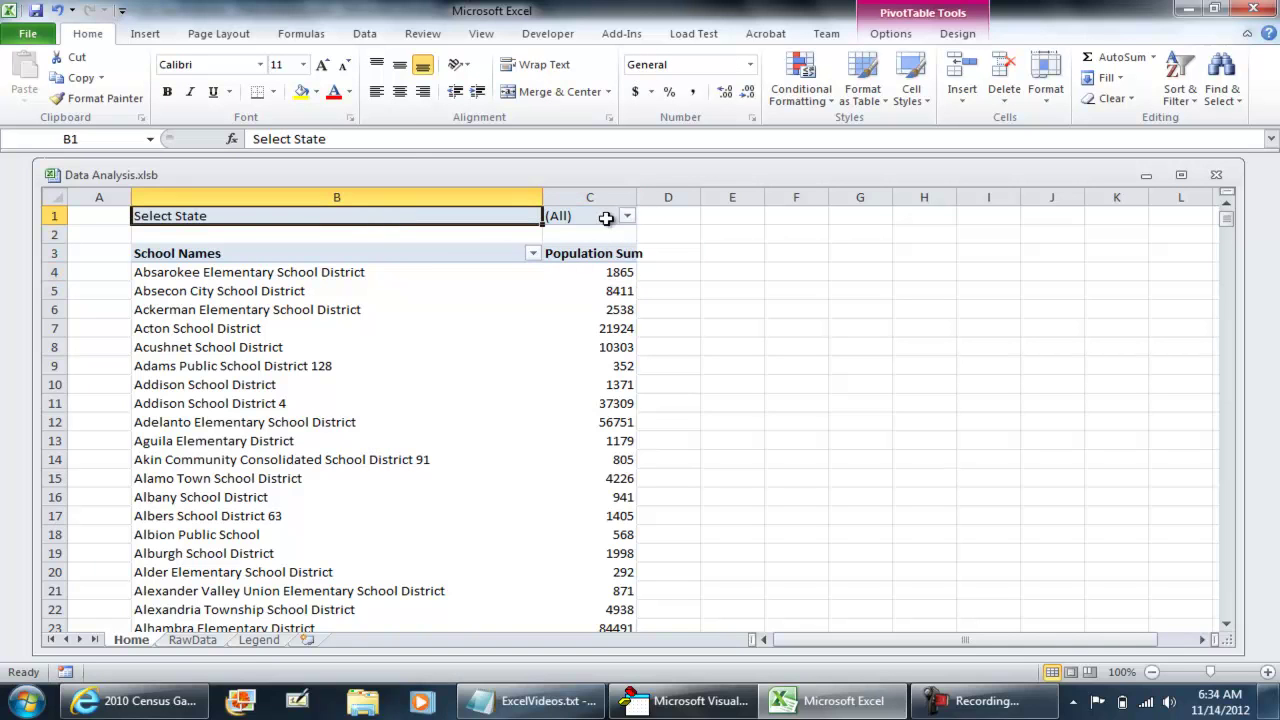
click(627, 216)
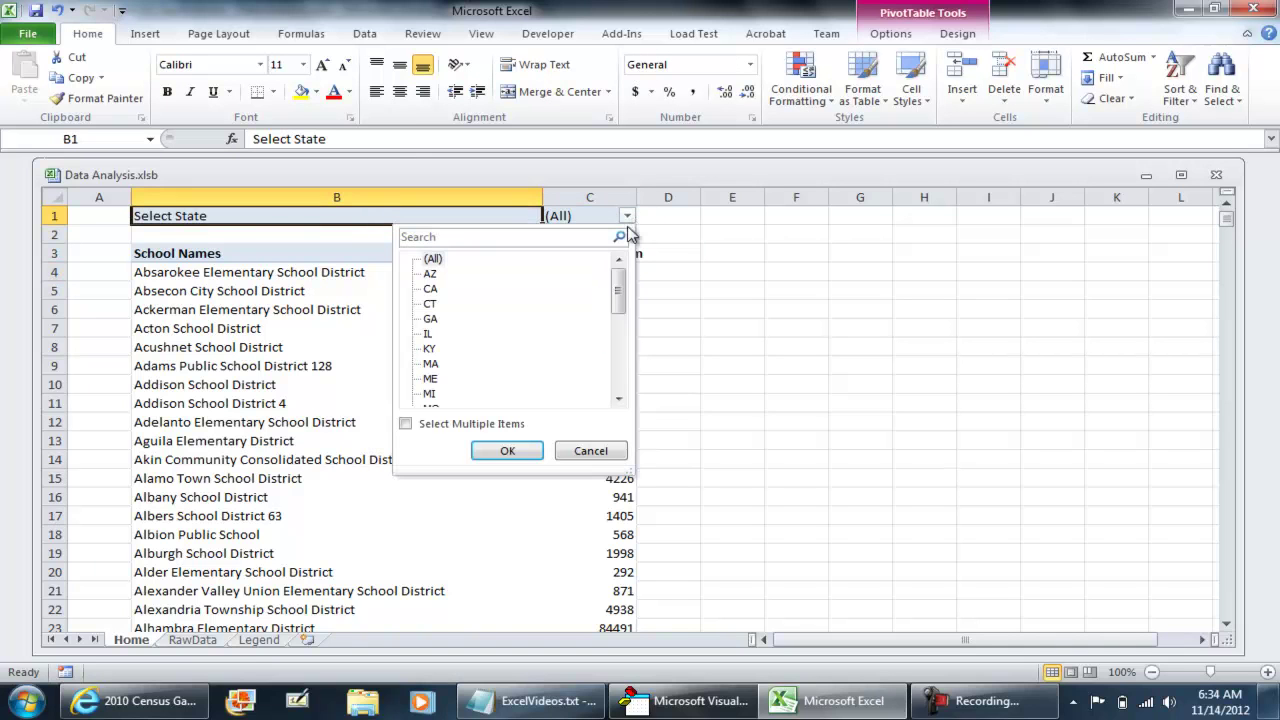
click(470, 426)
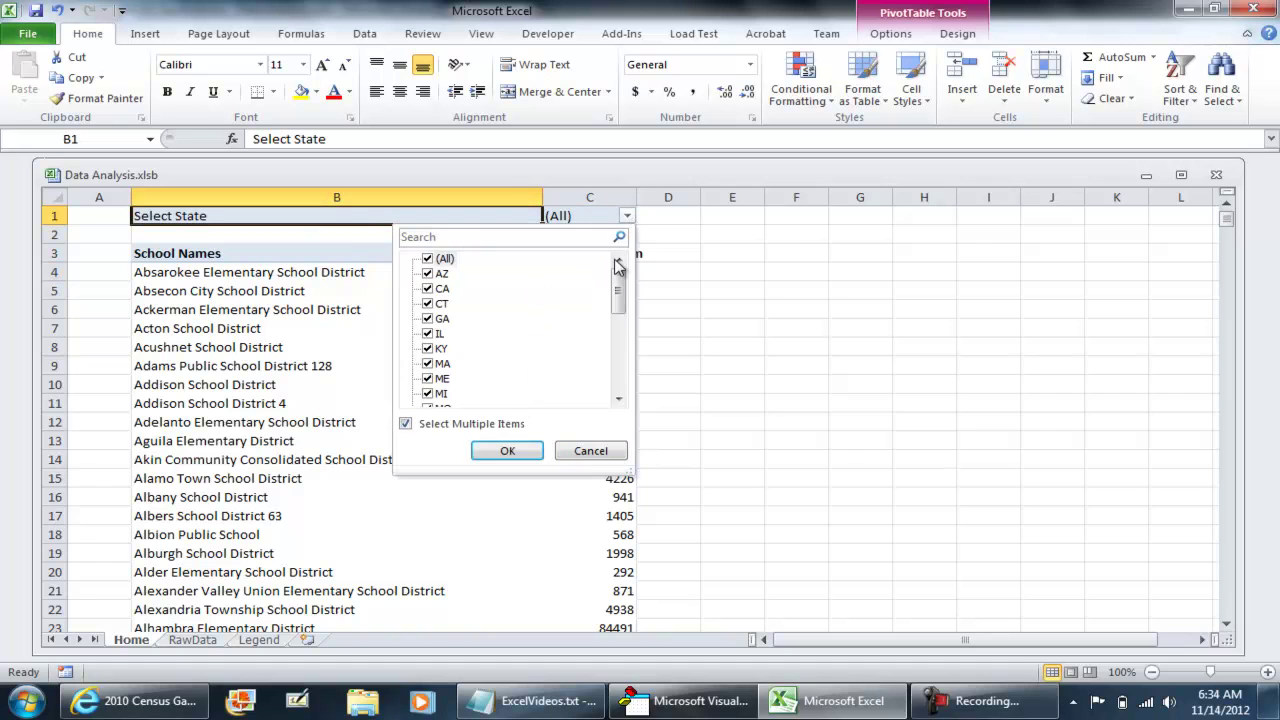
mouse_move(618, 285)
mouse_down()
mouse_move(618, 322)
mouse_move(606, 306)
mouse_move(616, 278)
mouse_up()
click(437, 261)
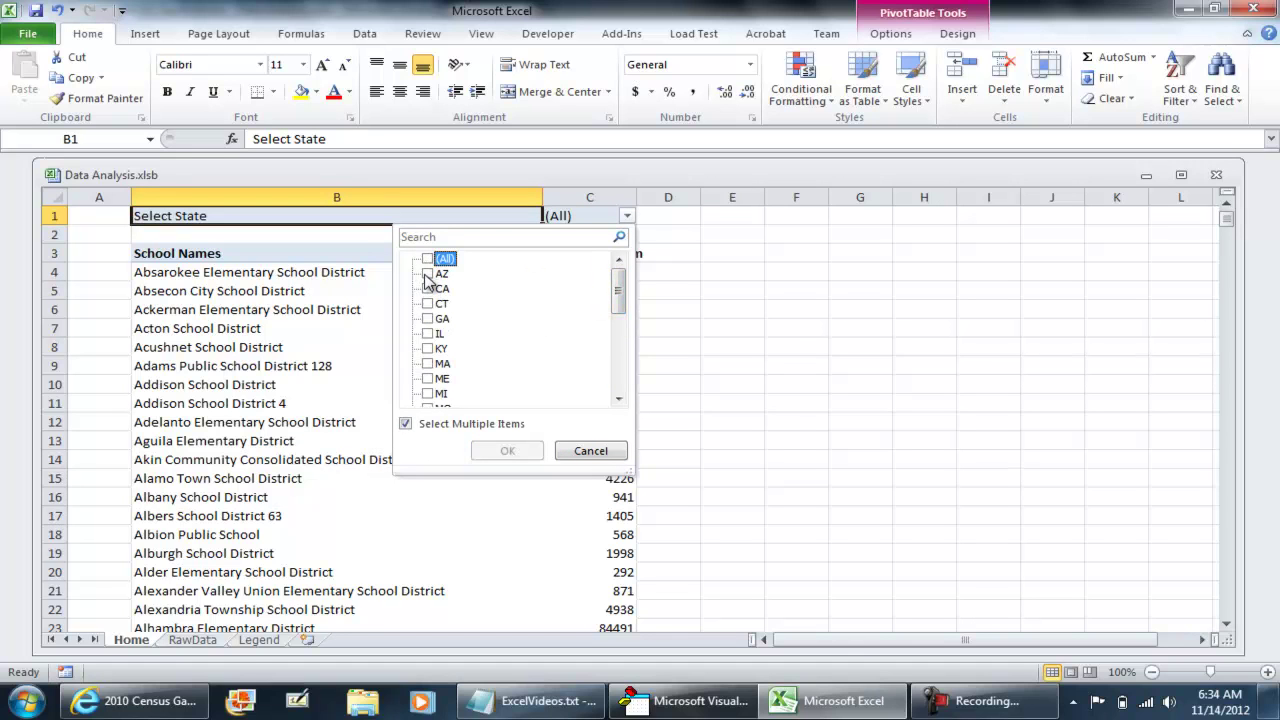
click(428, 275)
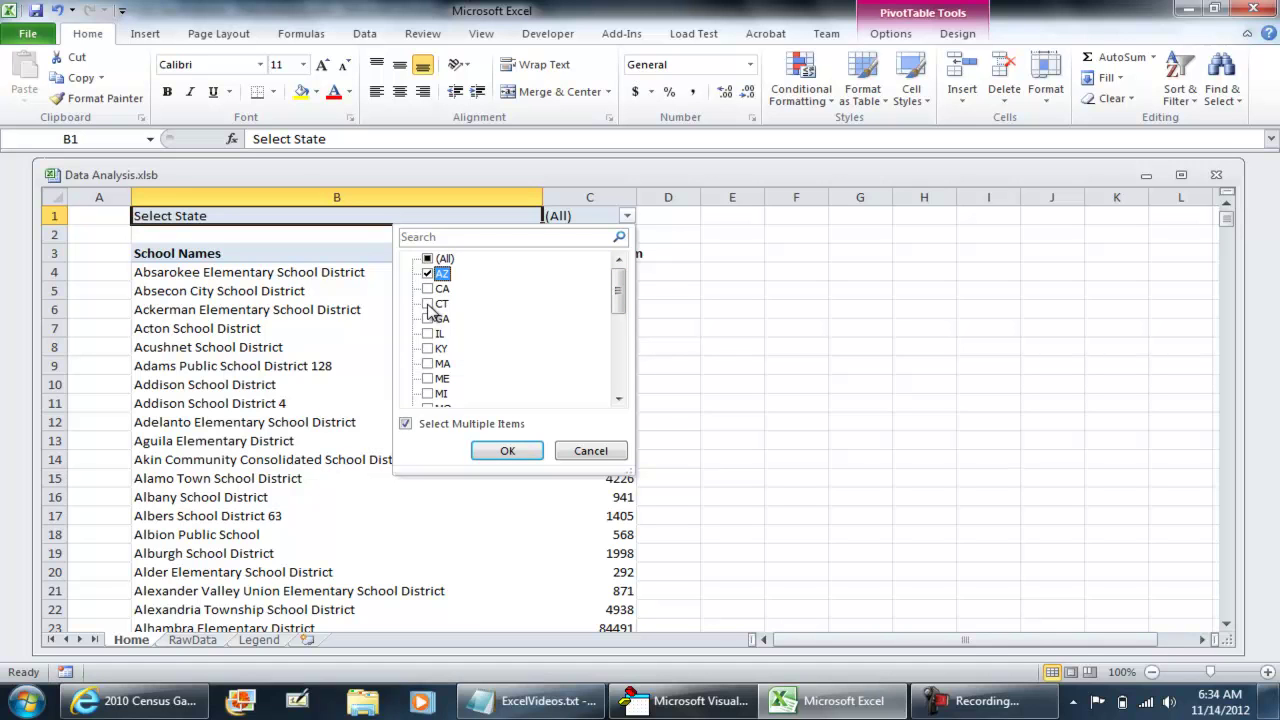
click(428, 304)
click(506, 452)
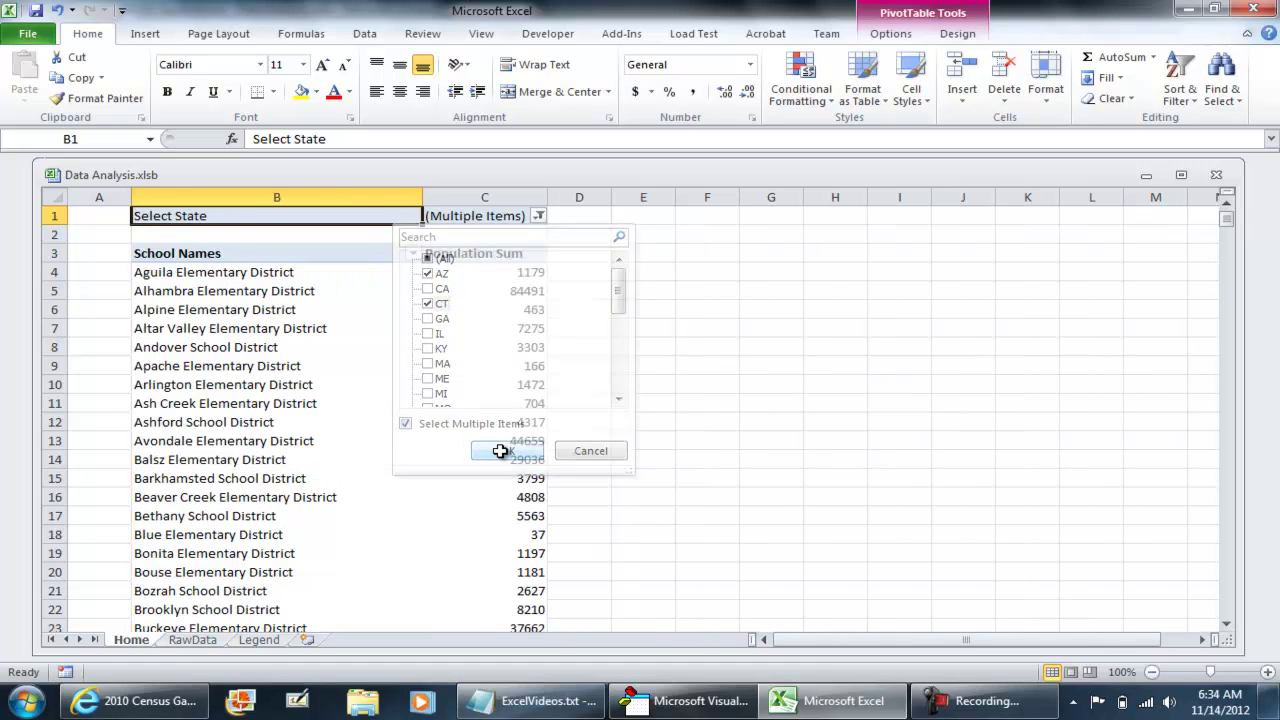
click(263, 272)
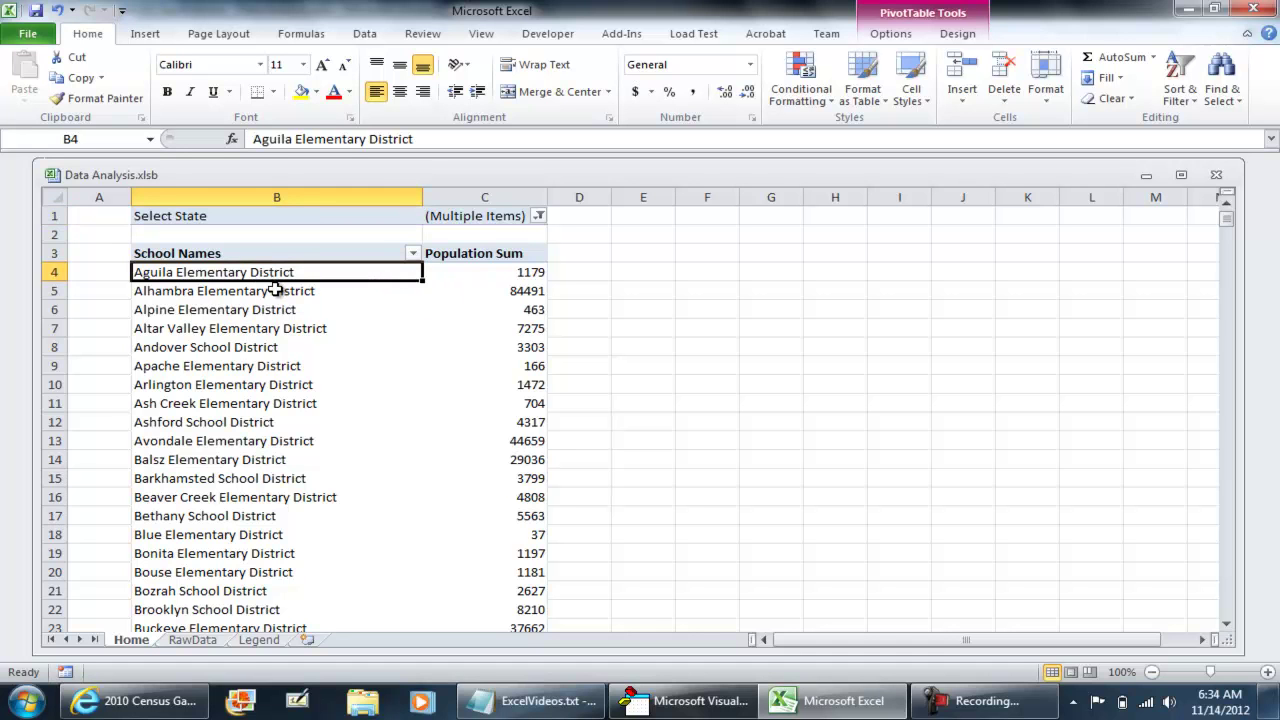
scroll(275, 290, down, 3)
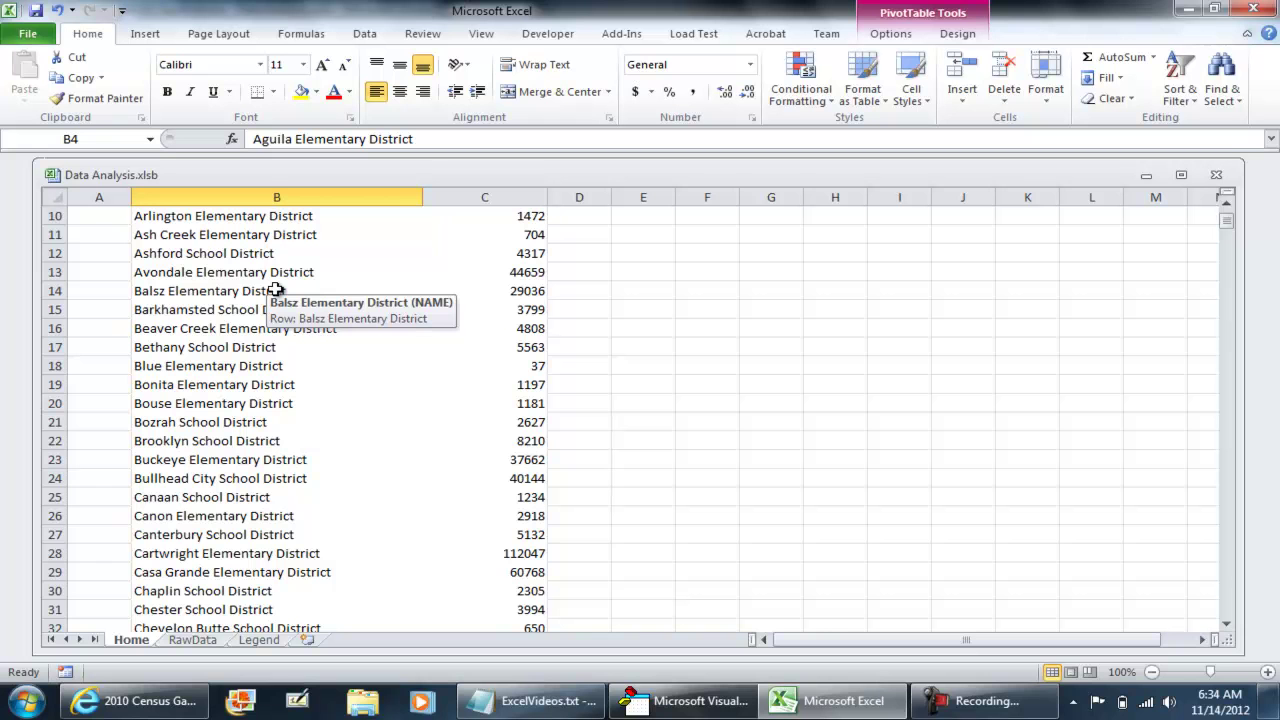
scroll(287, 300, down, 20)
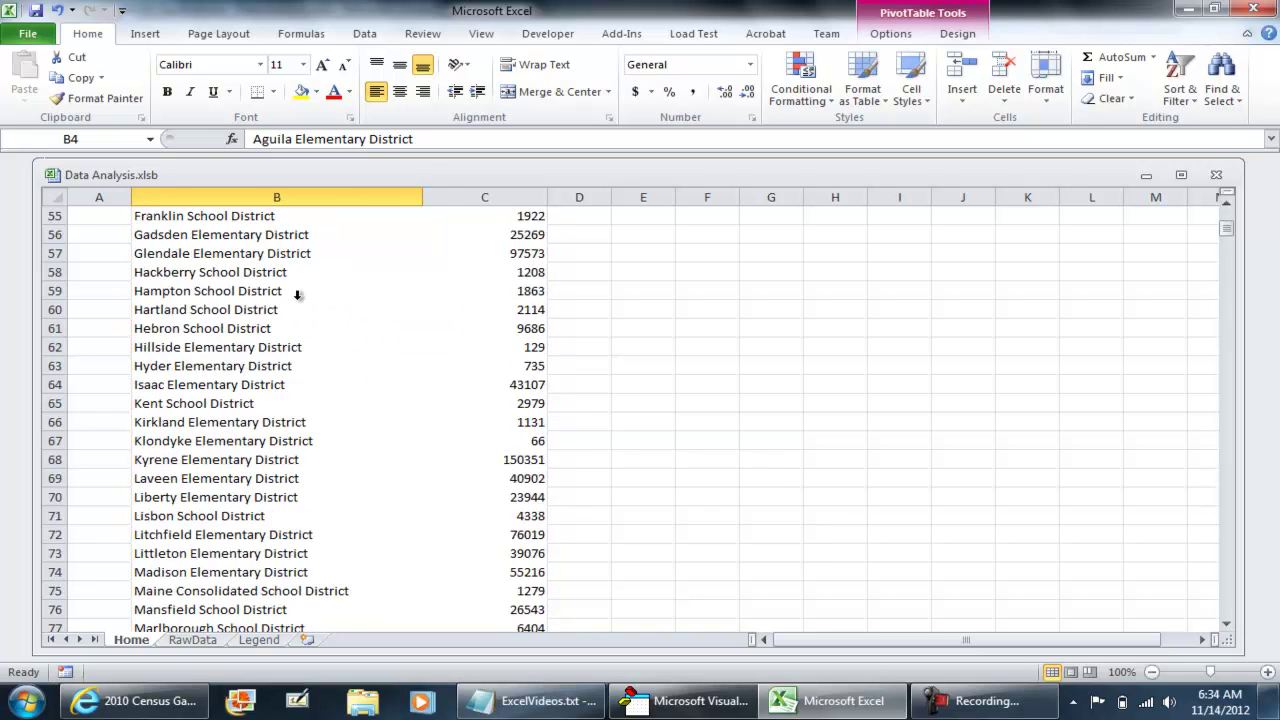
scroll(491, 346, up, 20)
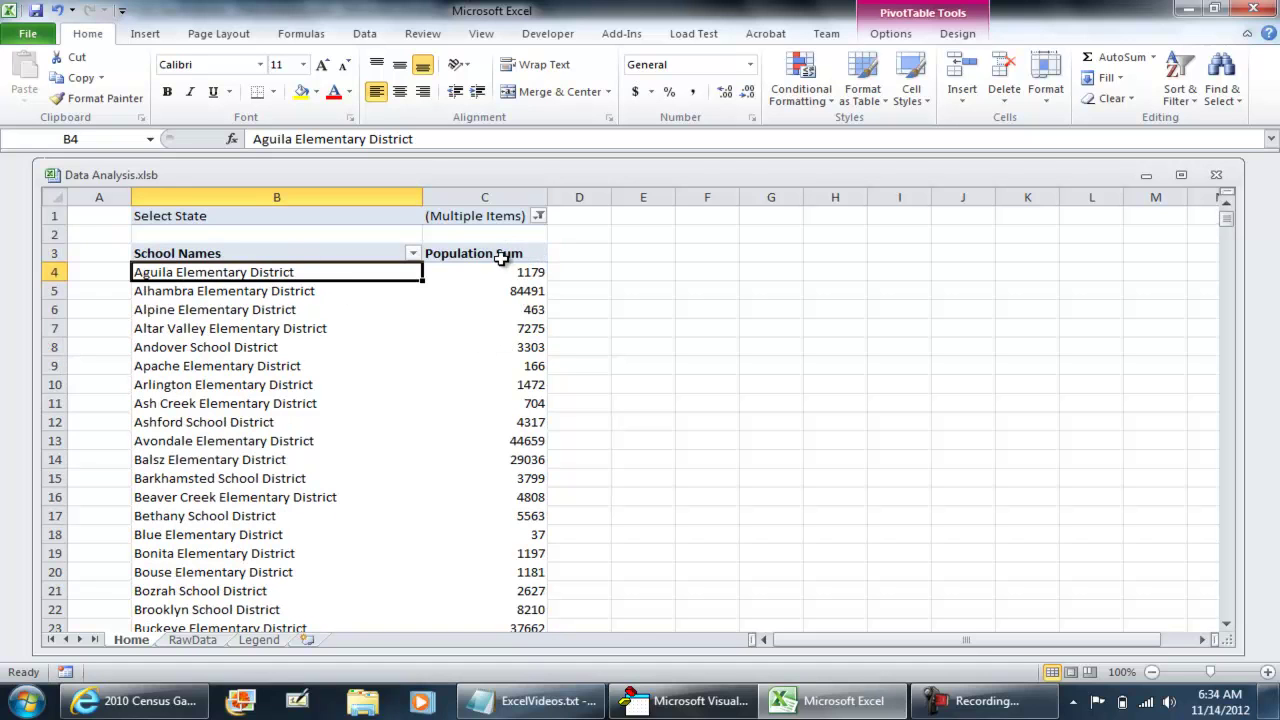
Set the Select State filter to AZ only and browse the Arizona district totals
click(502, 260)
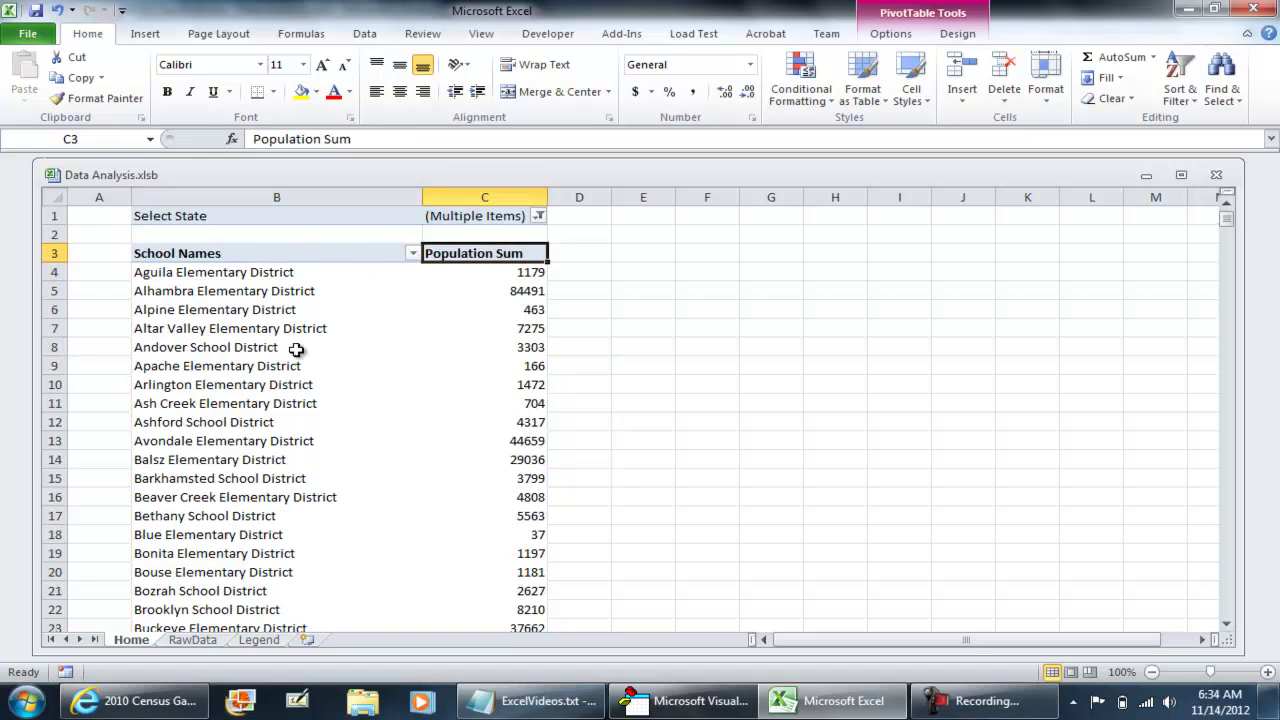
click(538, 216)
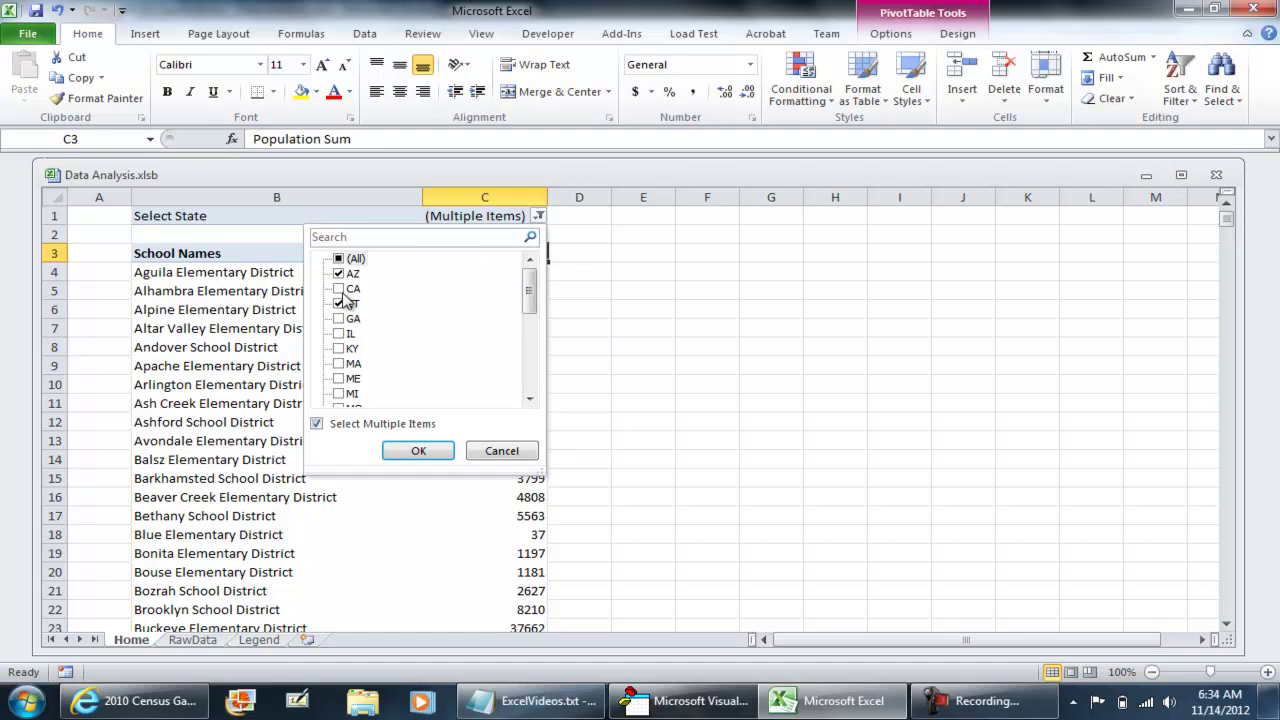
click(344, 274)
click(340, 304)
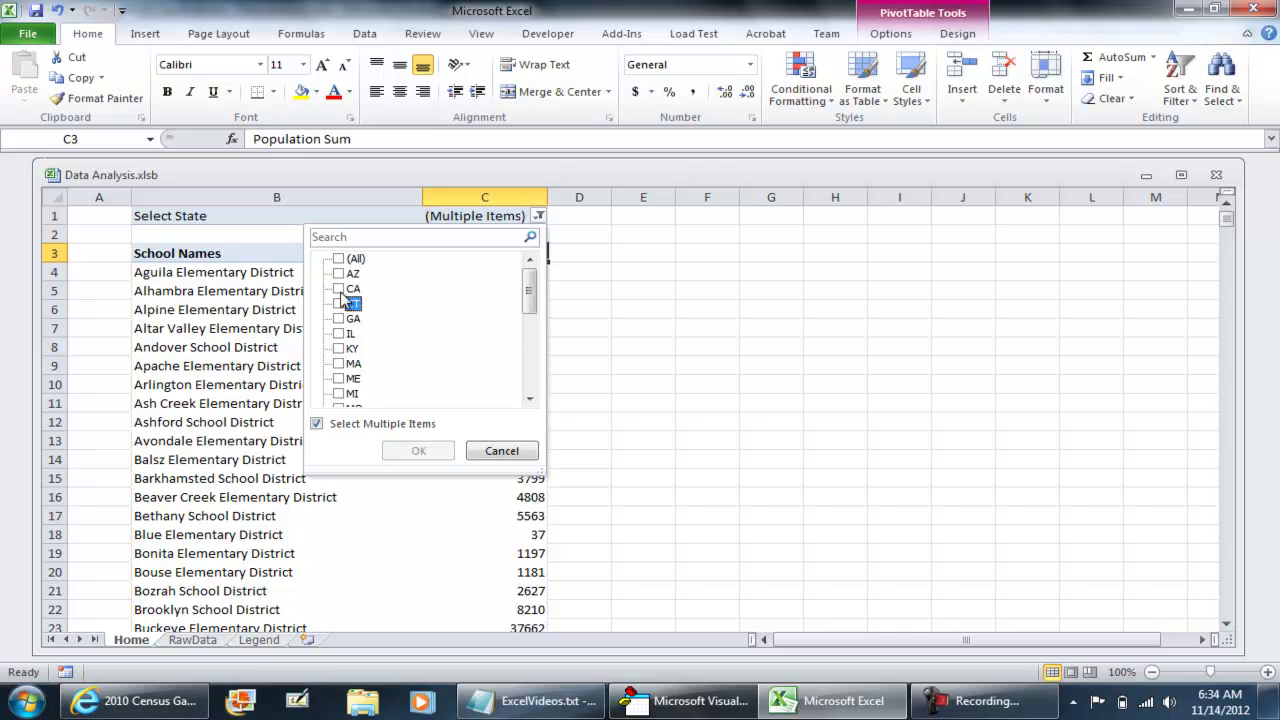
click(339, 273)
click(420, 452)
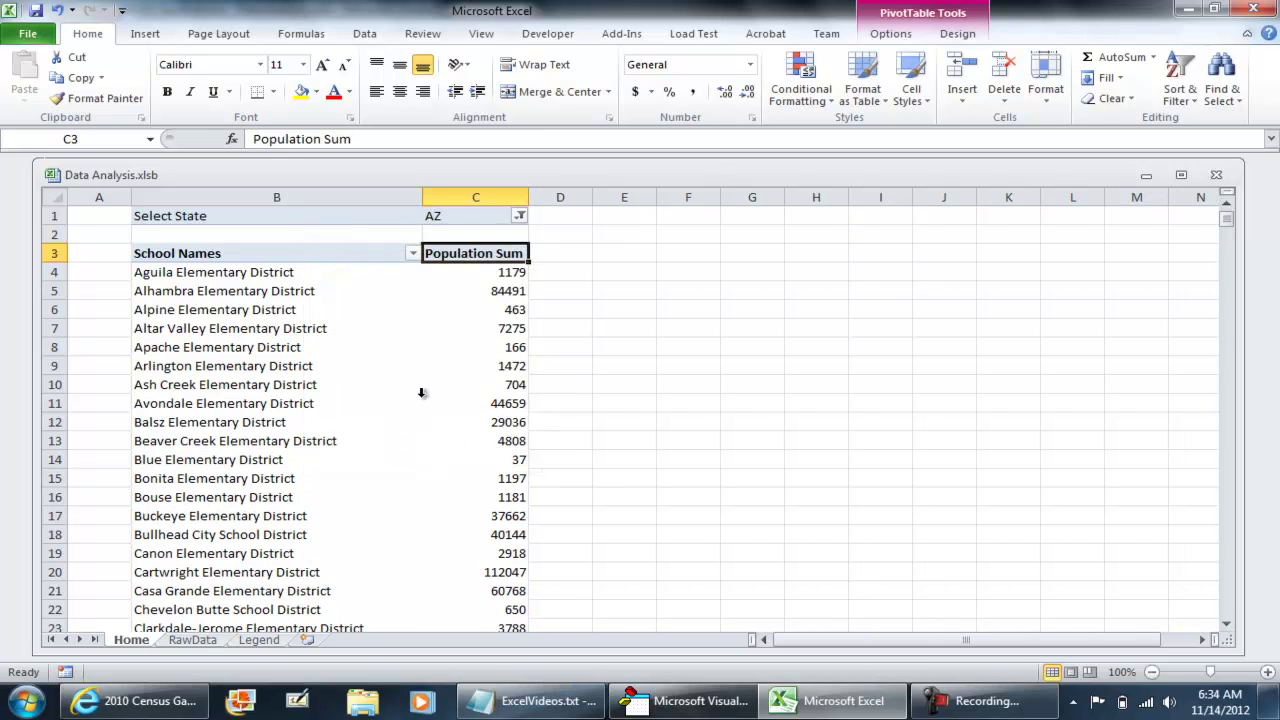
scroll(417, 385, down, 10)
scroll(417, 383, down, 20)
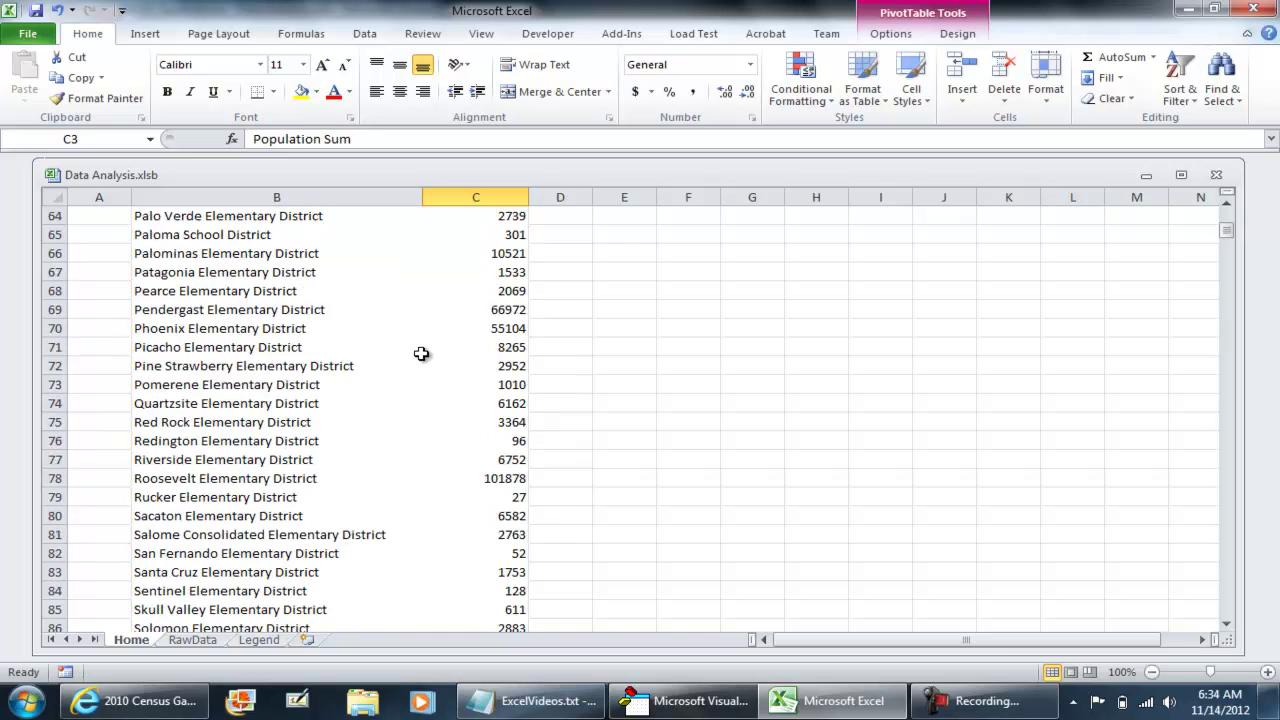
scroll(418, 353, up, 20)
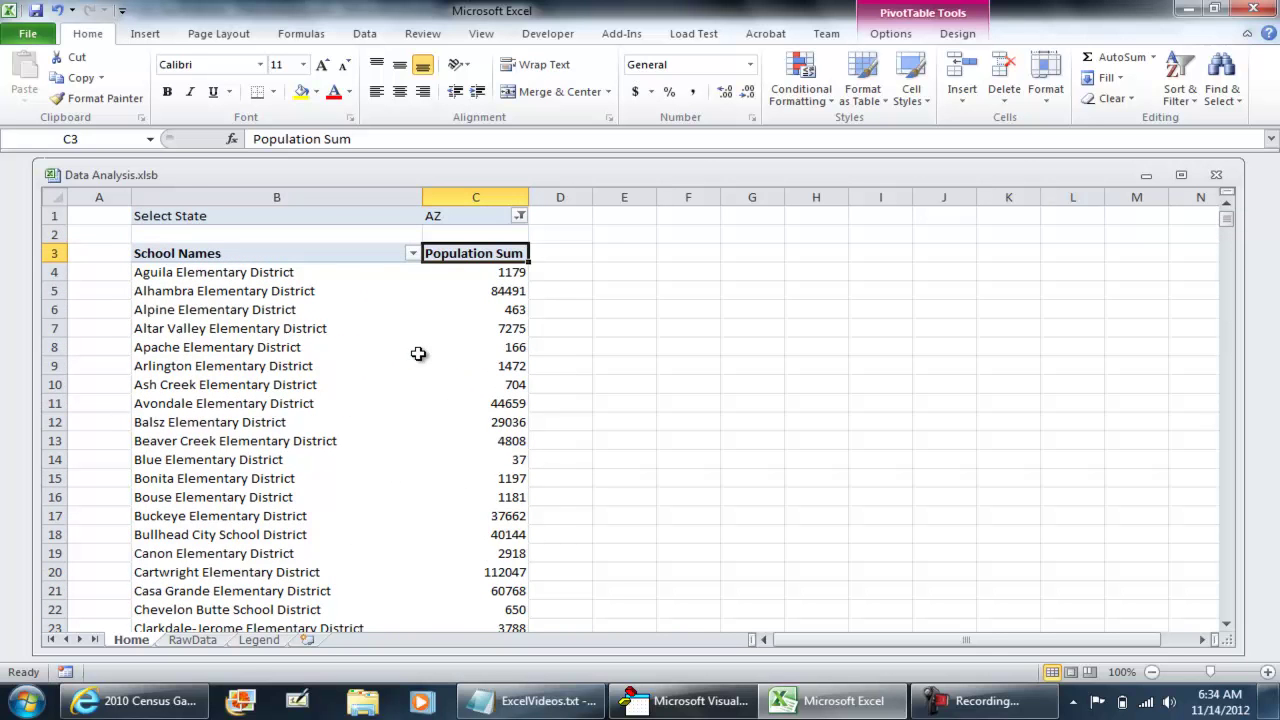
click(640, 230)
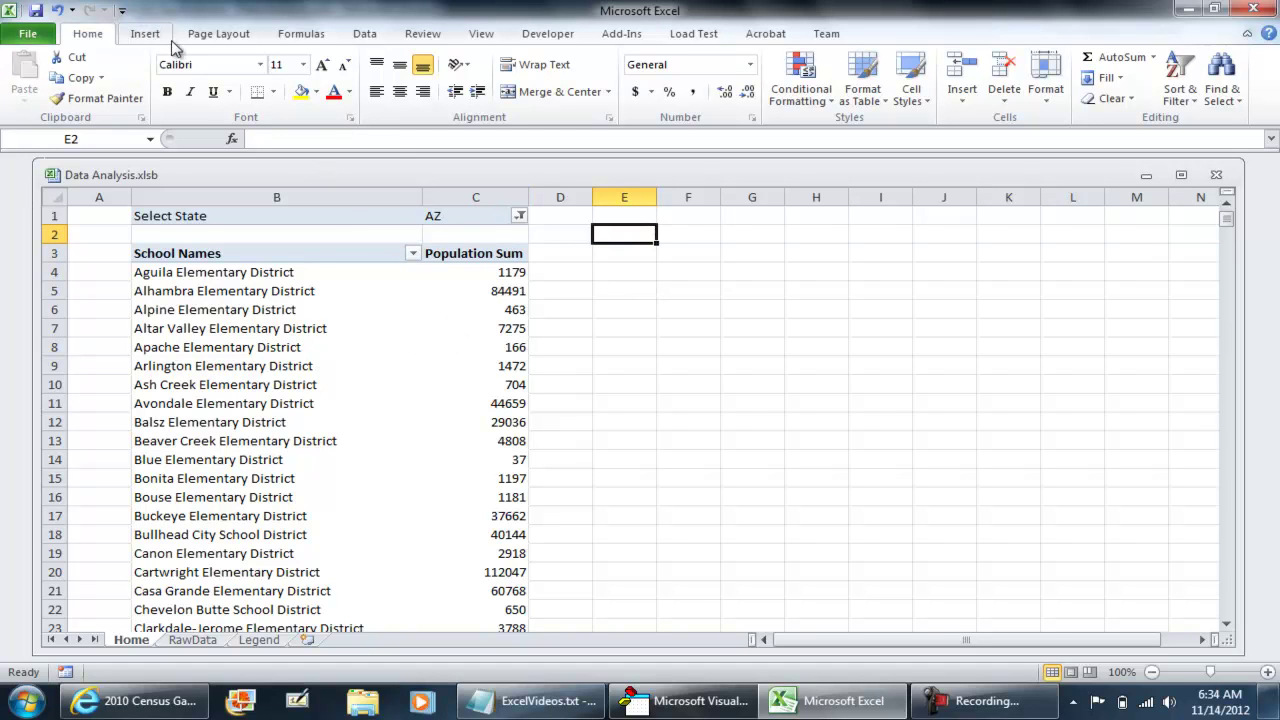
Insert a PivotTable with PivotChart from SchoolData at Home!$F$3
click(624, 254)
click(707, 257)
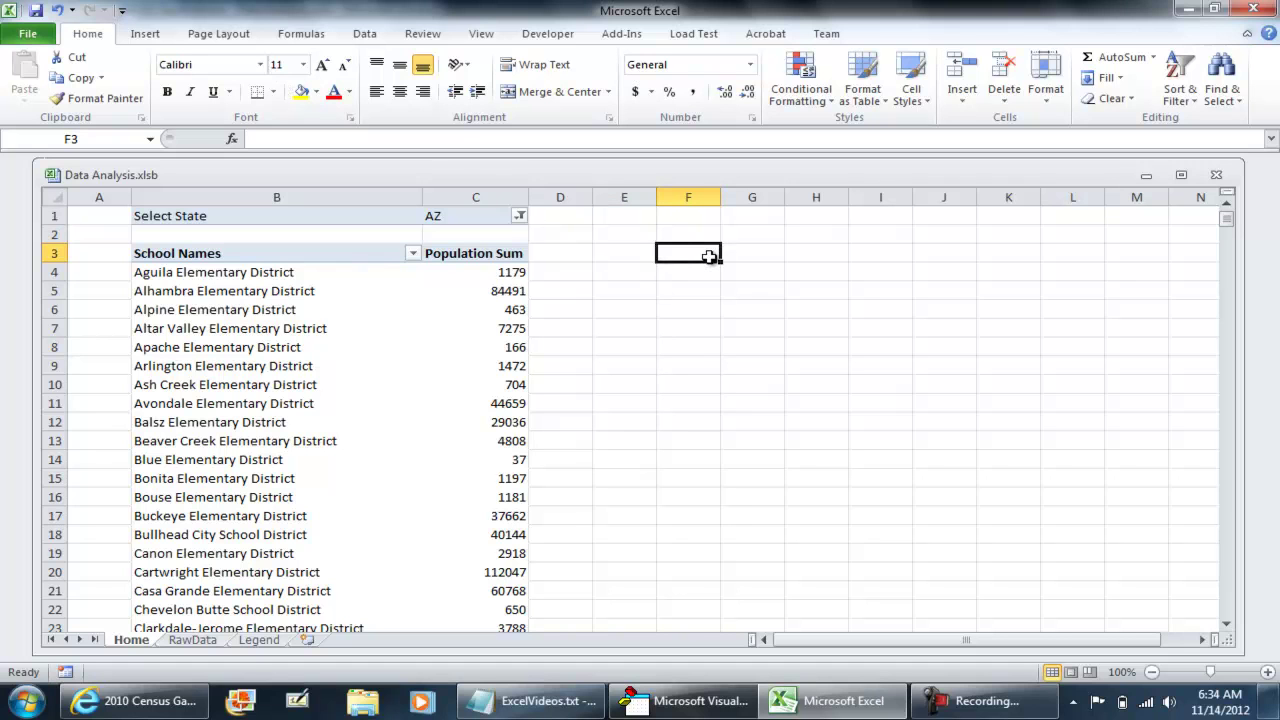
click(140, 34)
click(31, 92)
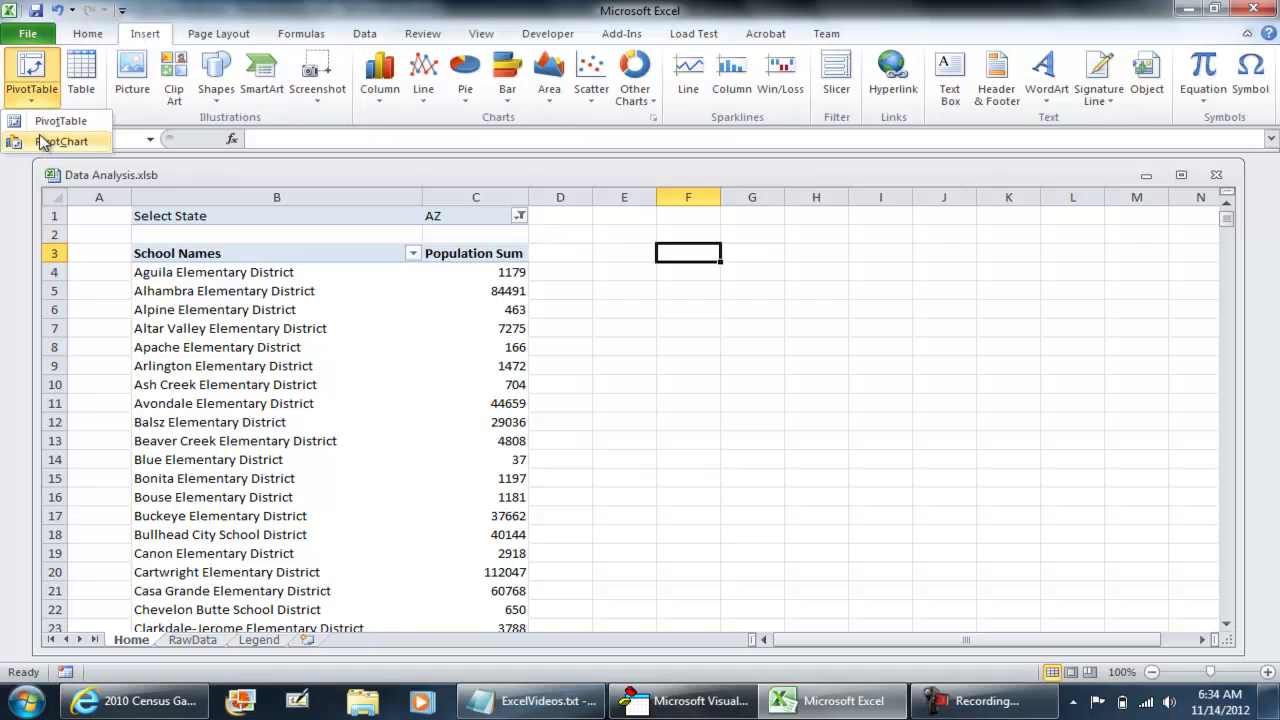
click(46, 142)
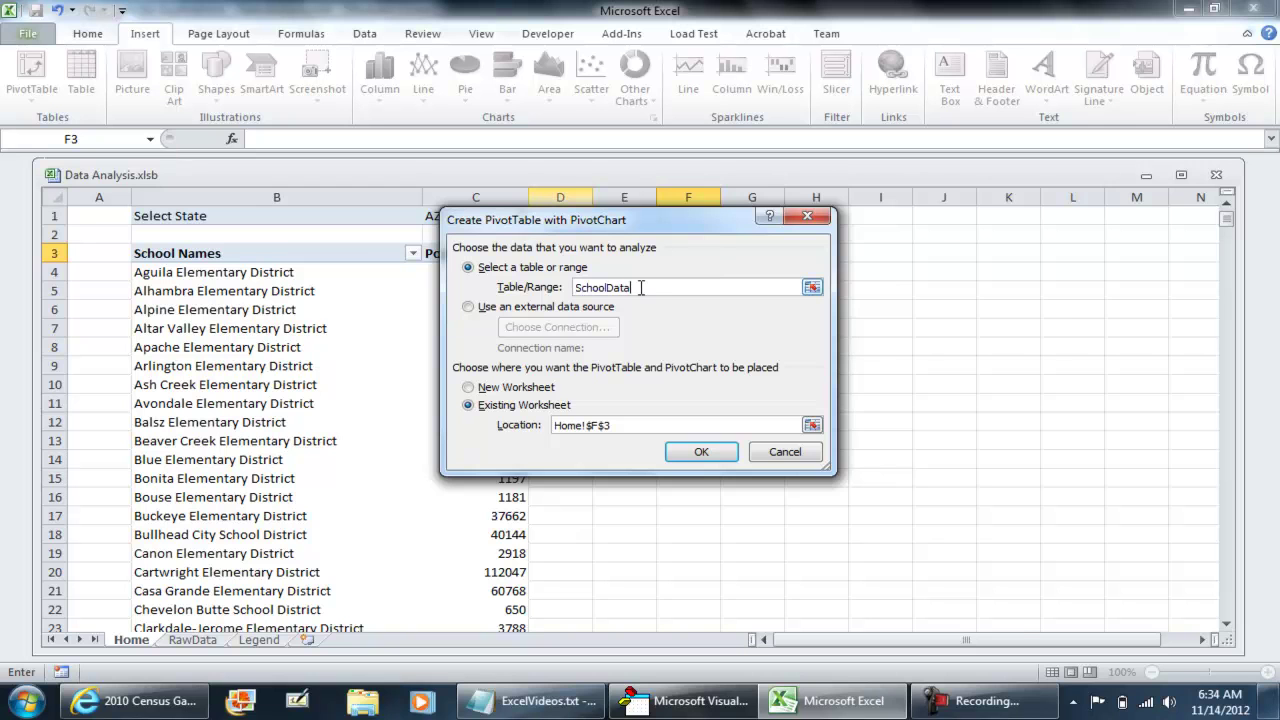
key(Return)
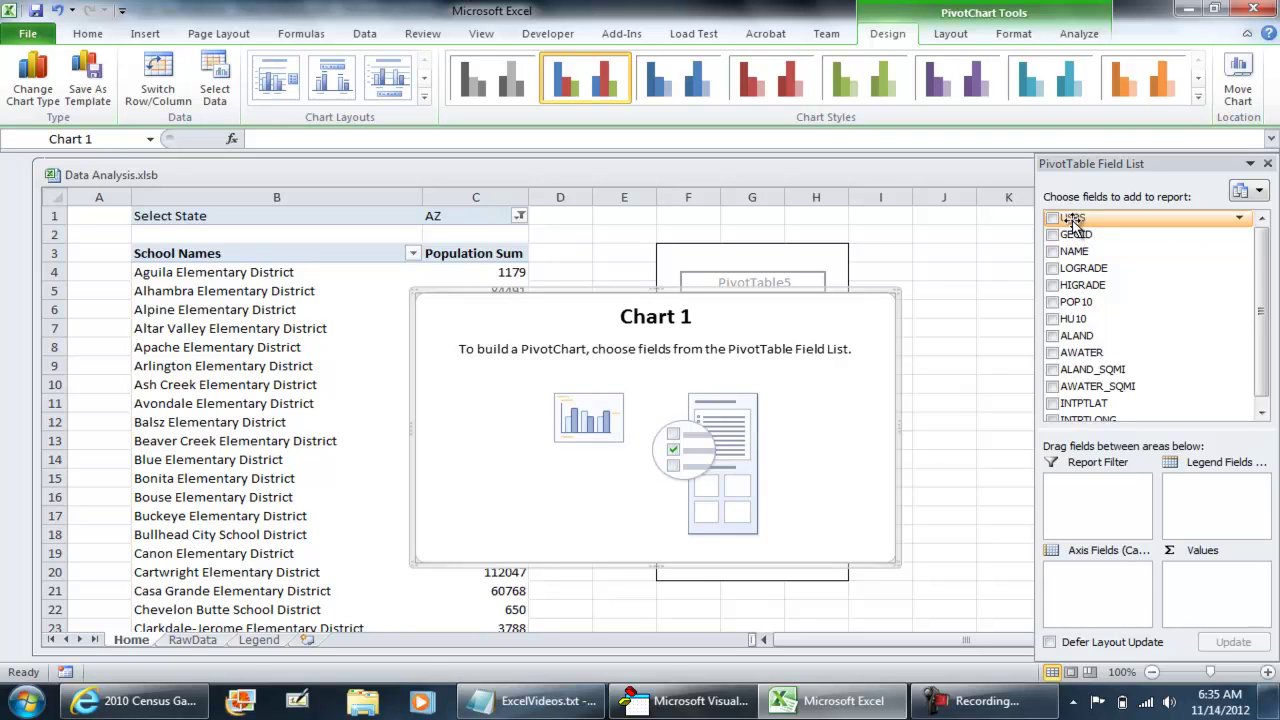
Set USPS as report filter, NAME as axis field and POP10 as values for the chart
drag(1073, 222, 1086, 490)
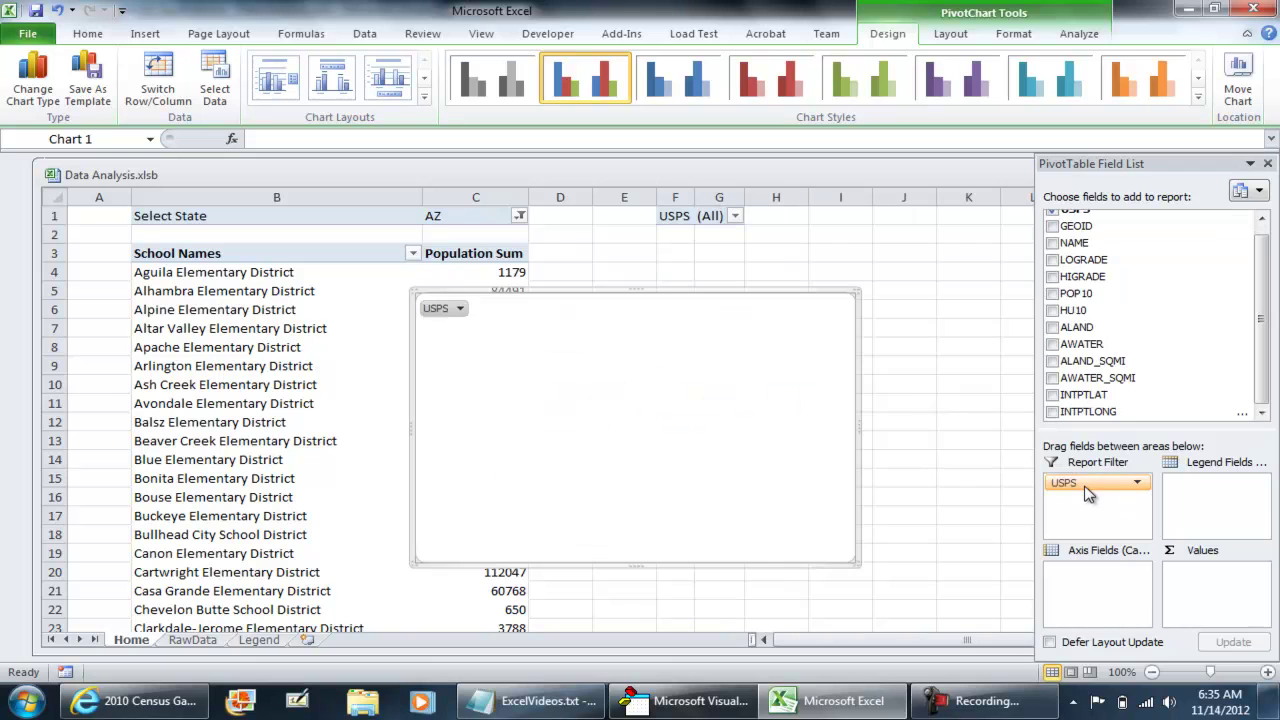
scroll(1103, 260, up, 1)
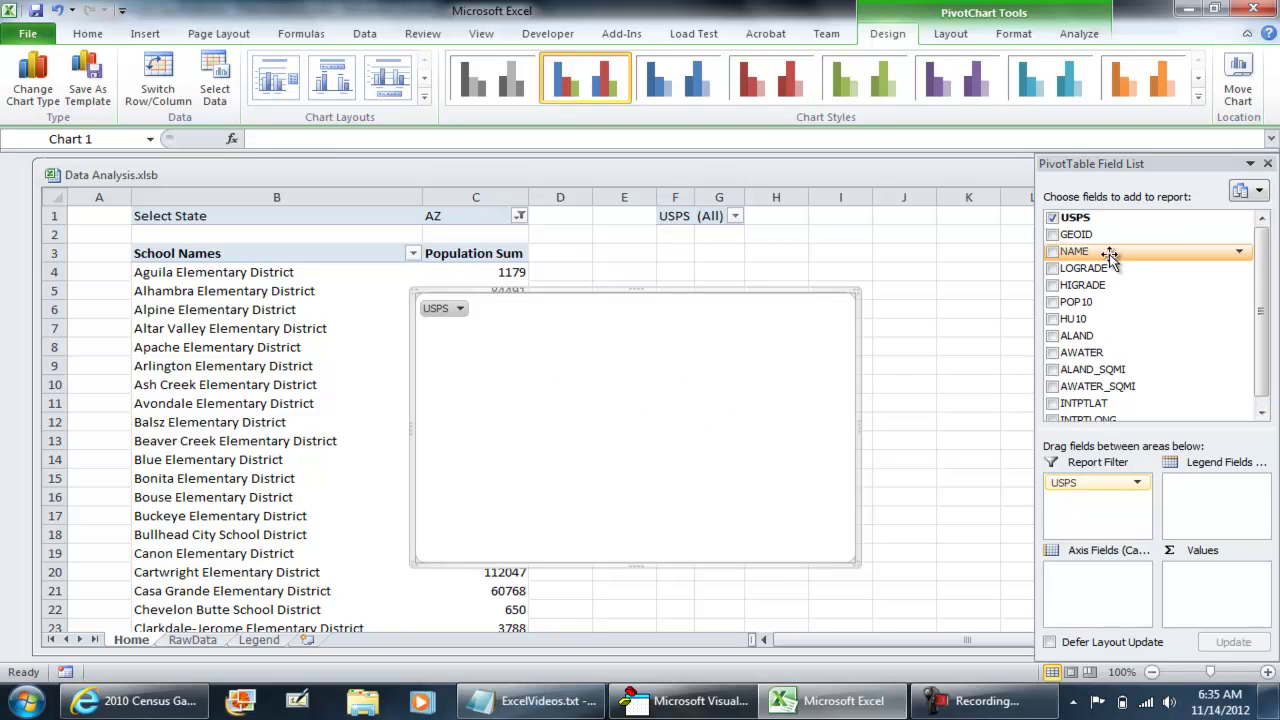
drag(1098, 256, 1101, 589)
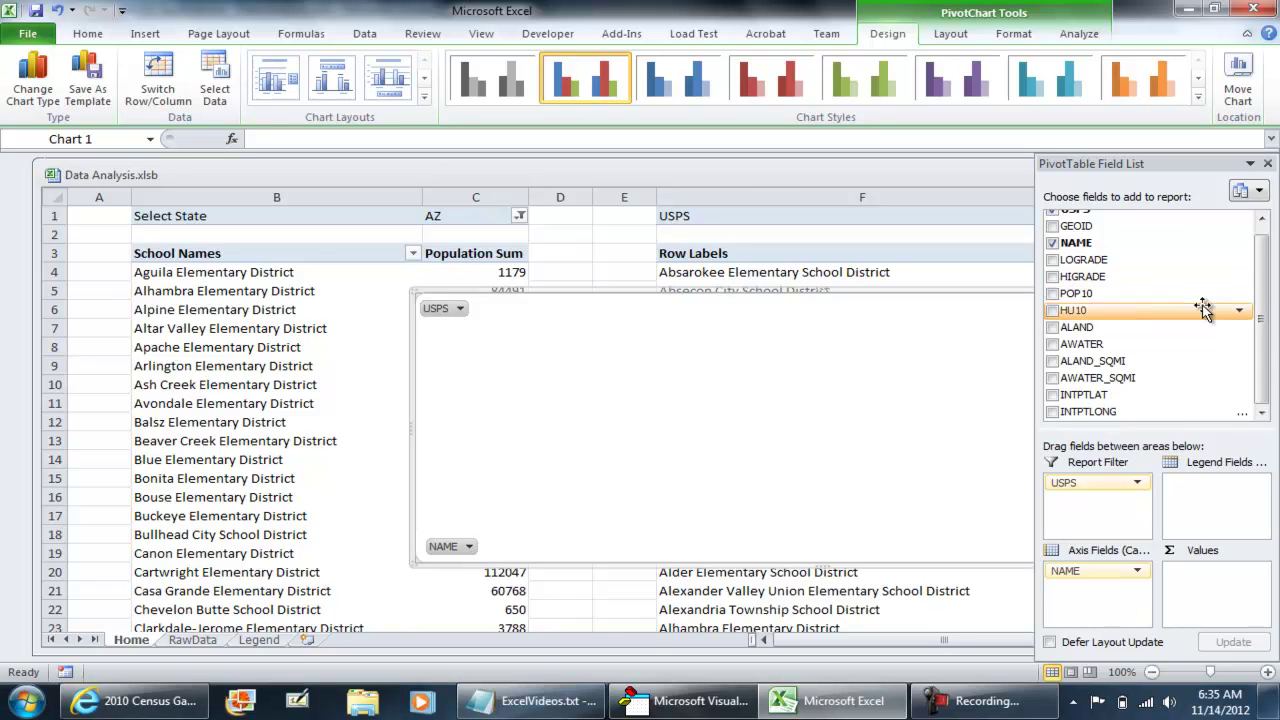
drag(1145, 293, 1217, 583)
Change Count of POP10 to Sum through Value Field Settings, then move the chart further left
click(1216, 572)
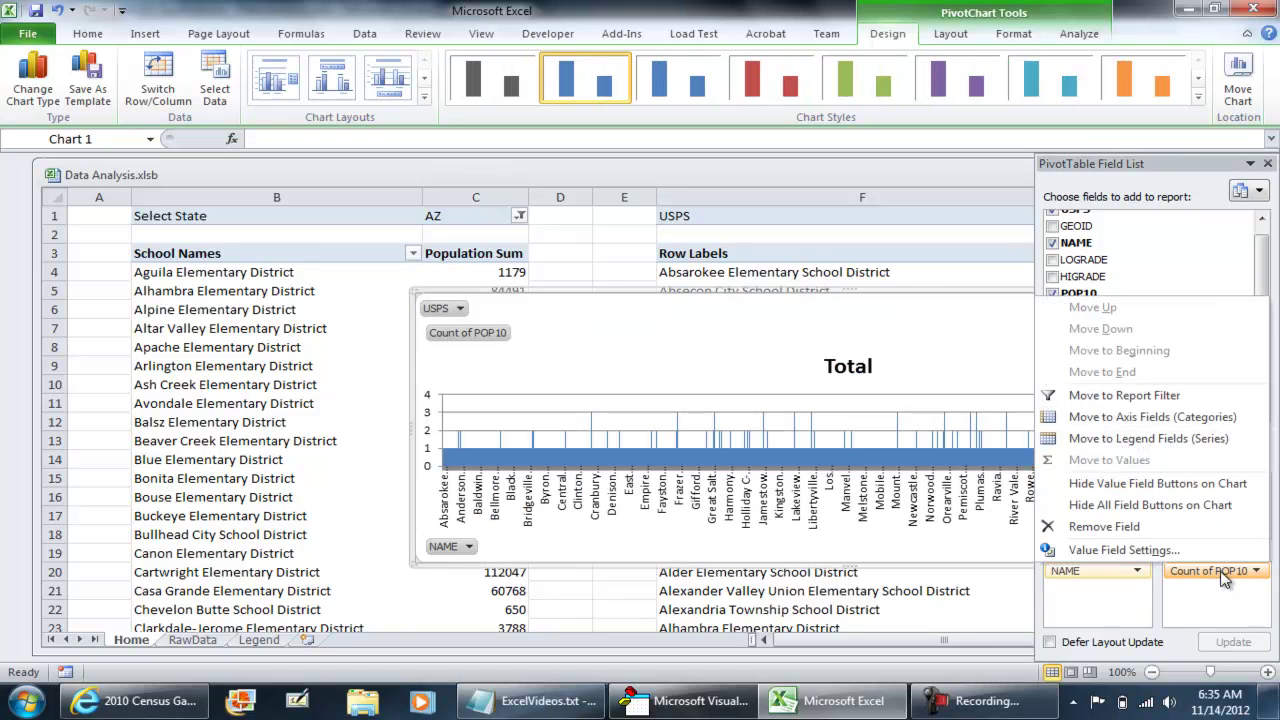
click(1170, 550)
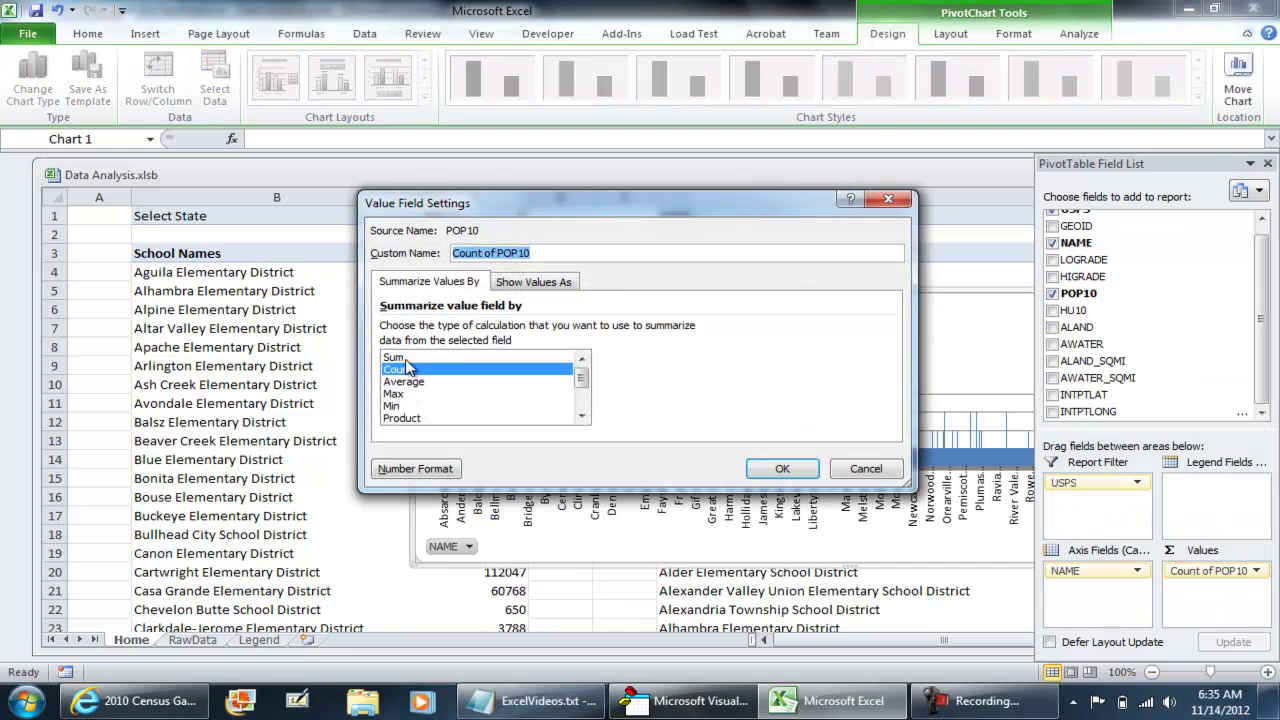
click(402, 358)
click(784, 467)
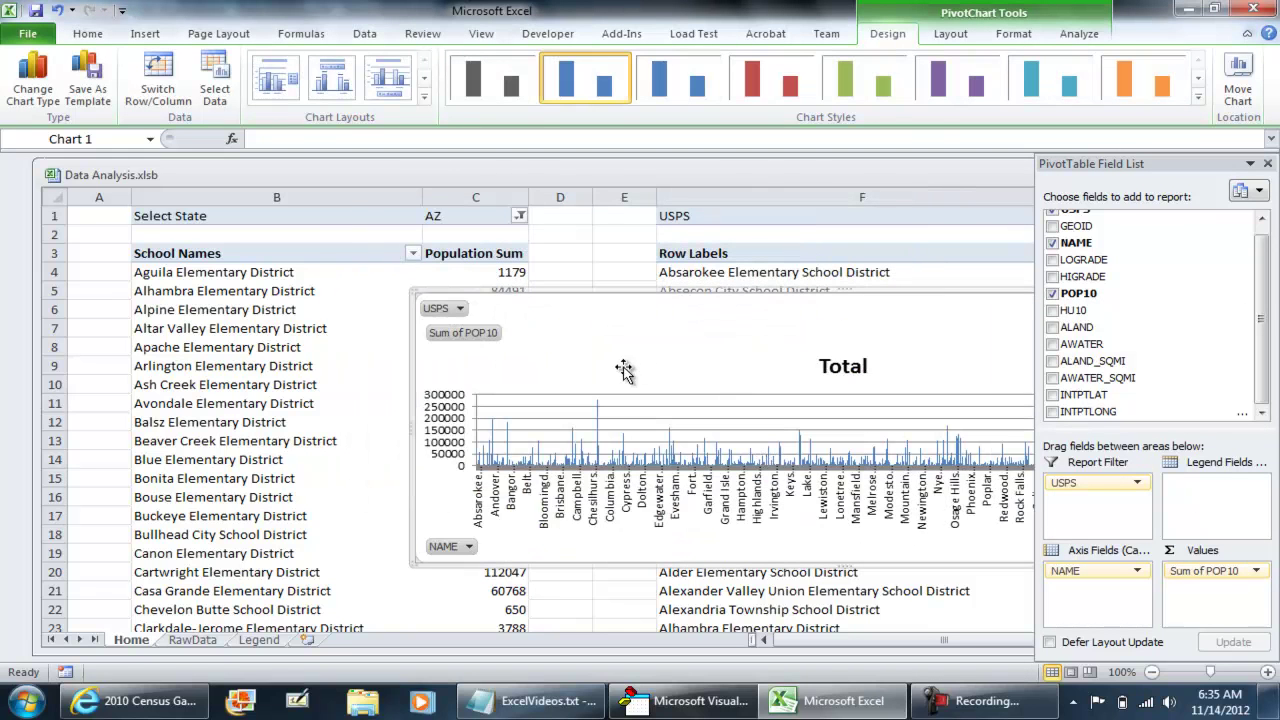
drag(623, 331, 375, 326)
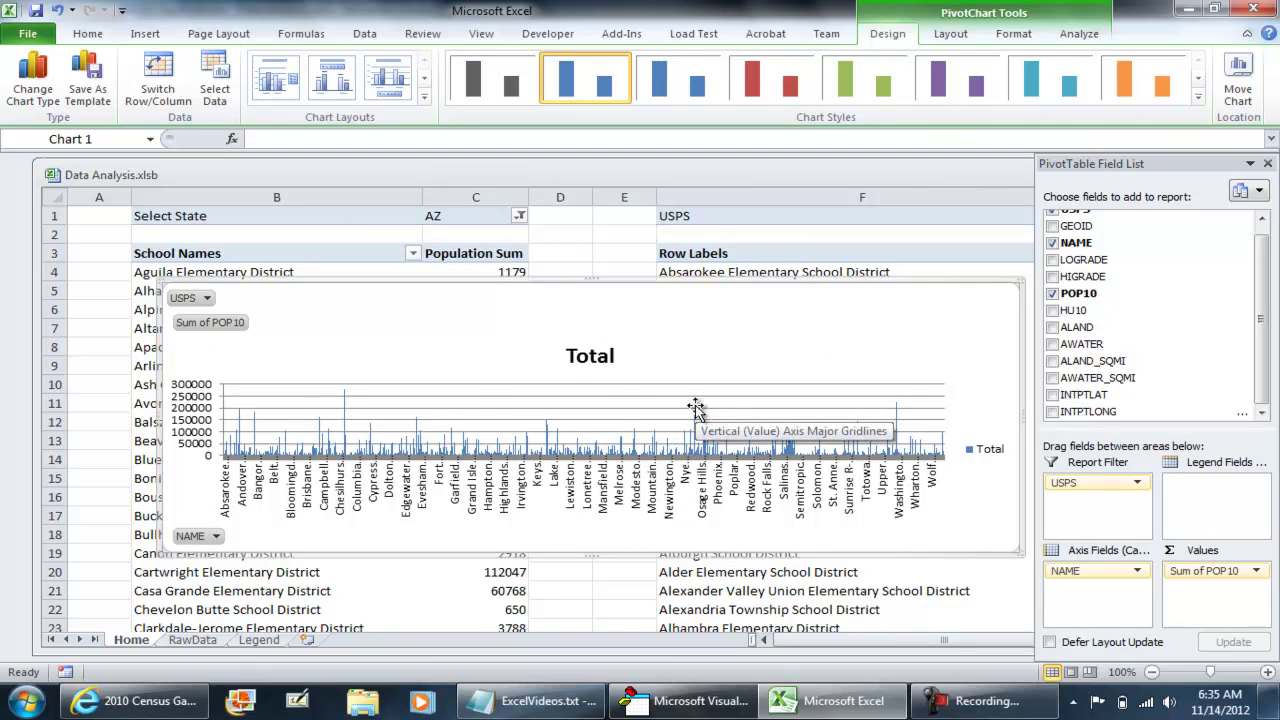
Replace school NAME with USPS on the chart axis and widen the chart to the right
click(206, 298)
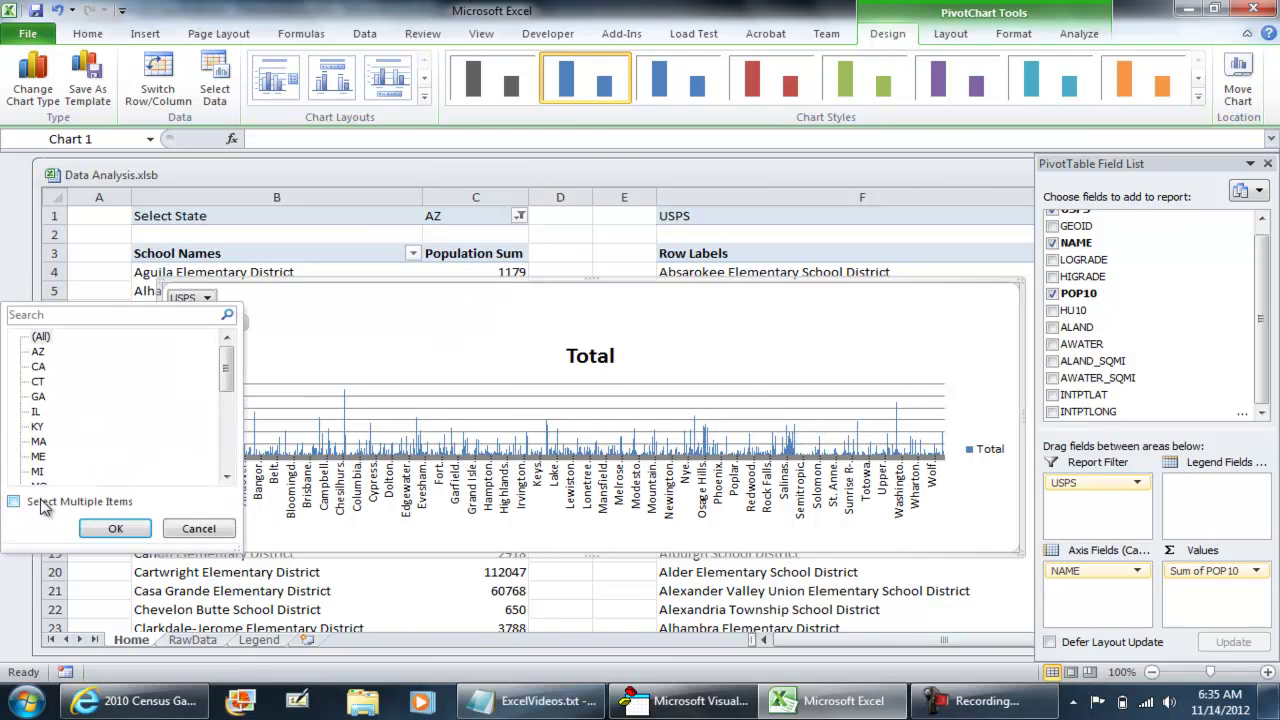
click(202, 535)
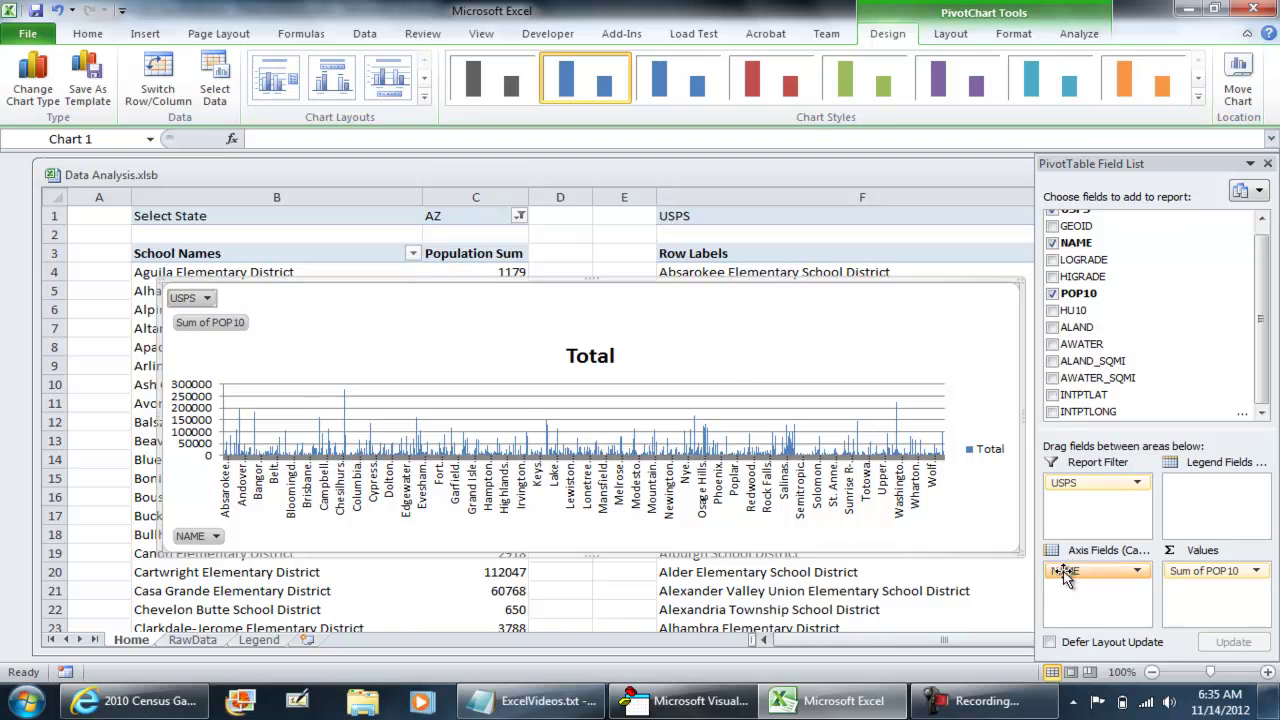
drag(1070, 567, 1100, 365)
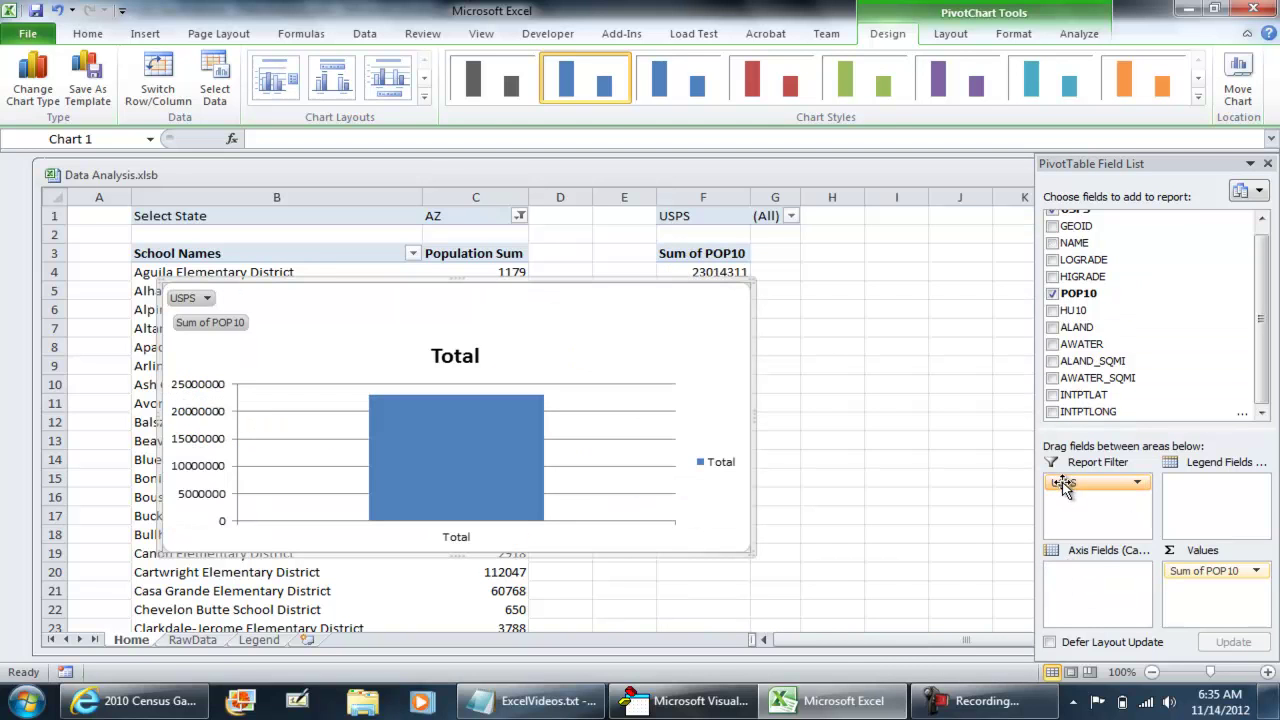
drag(1065, 485, 1075, 593)
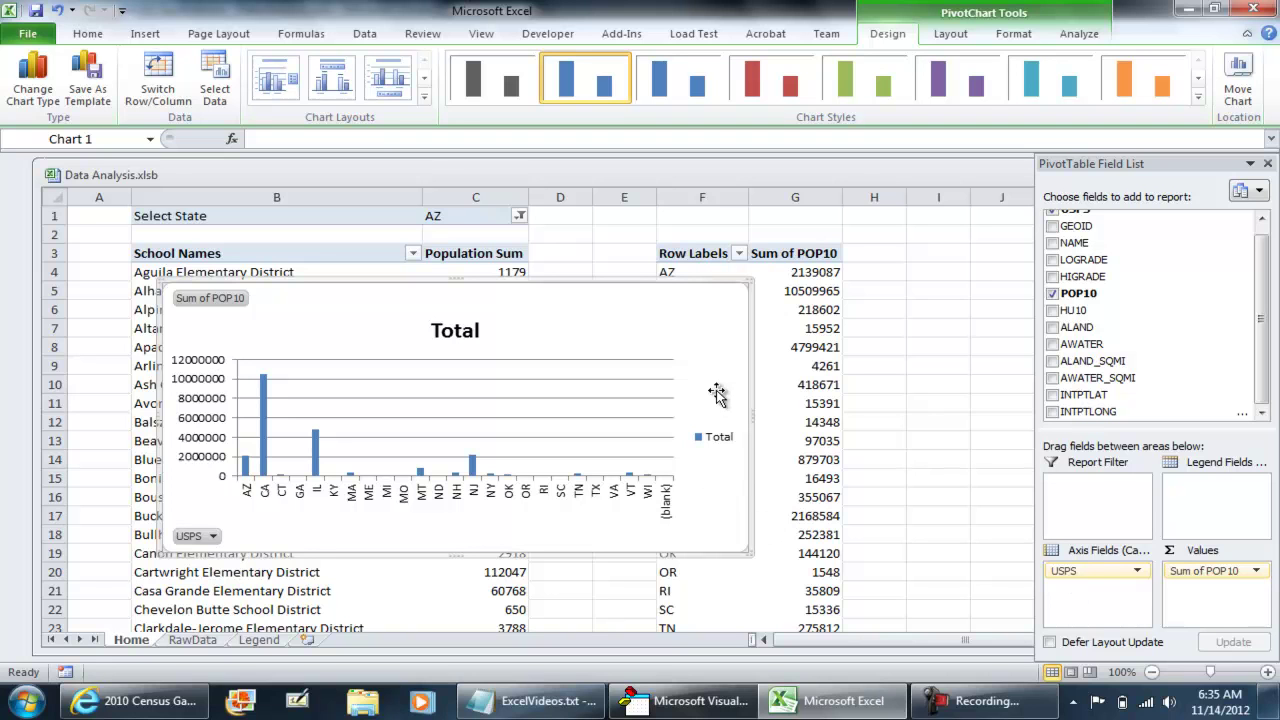
drag(746, 551, 937, 571)
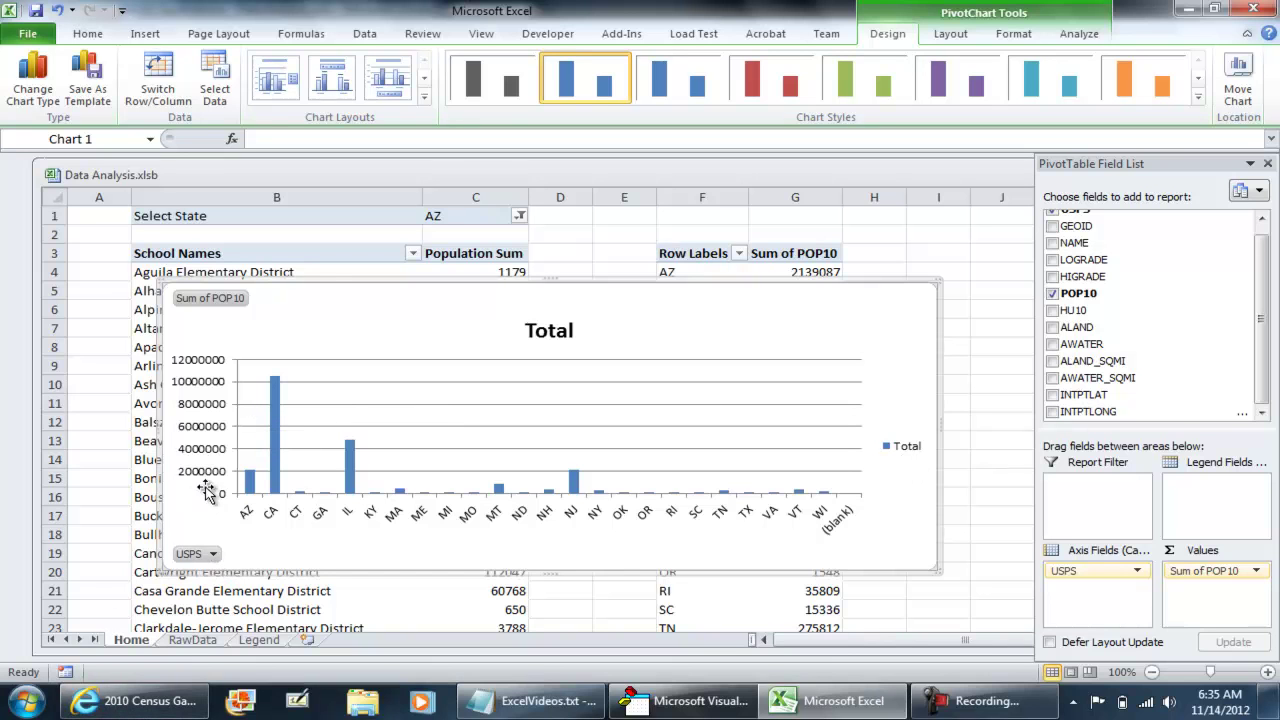
Filter the chart's state axis to show only AZ, CT and GA
click(211, 556)
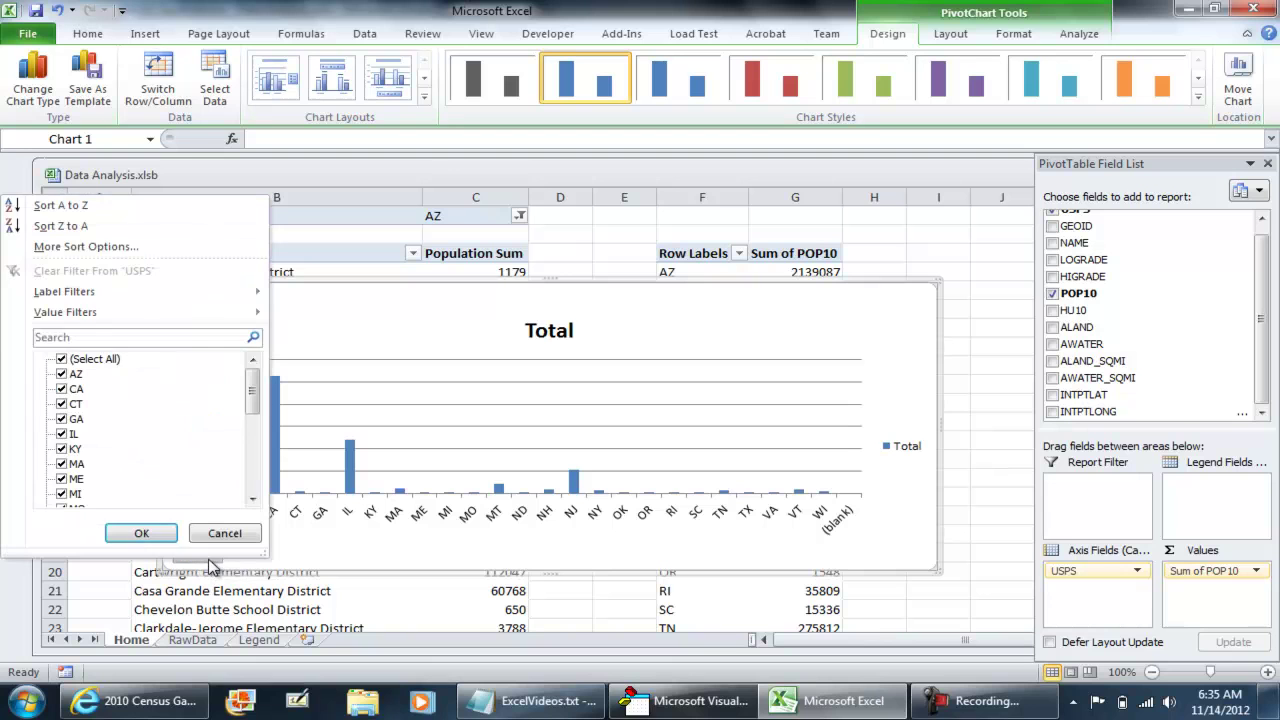
click(62, 359)
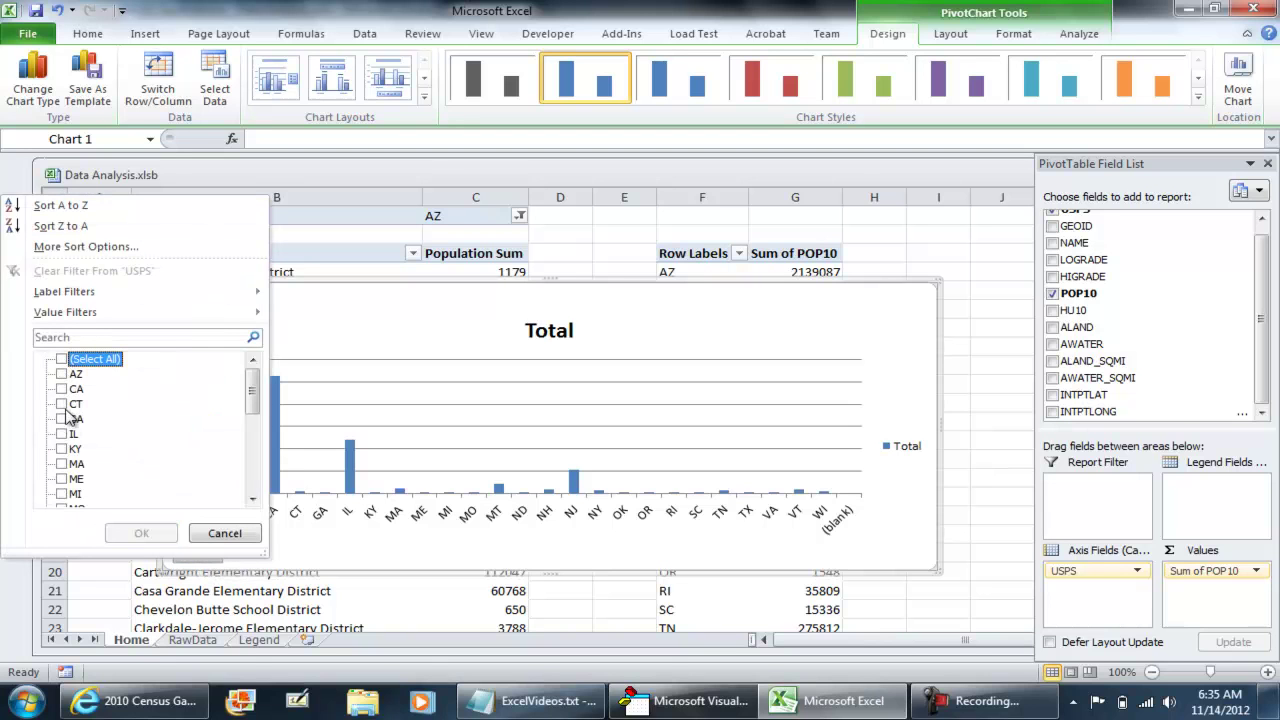
click(61, 374)
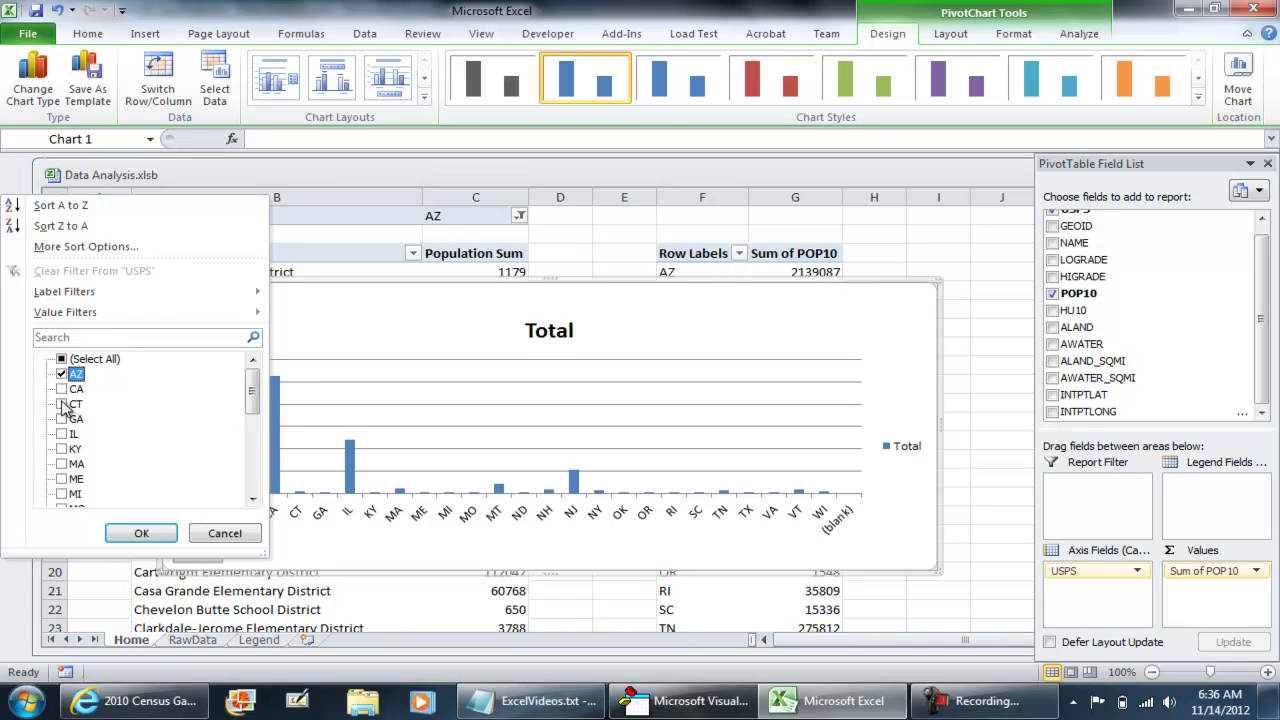
click(62, 404)
click(63, 420)
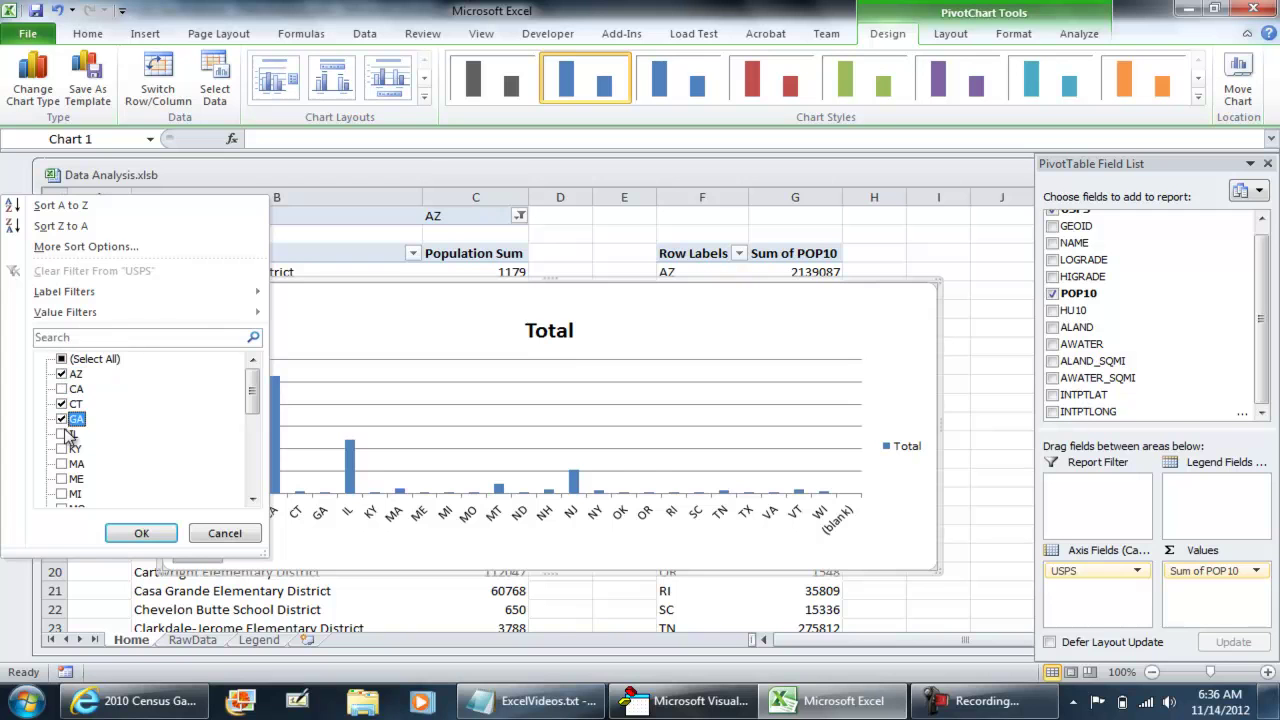
click(160, 535)
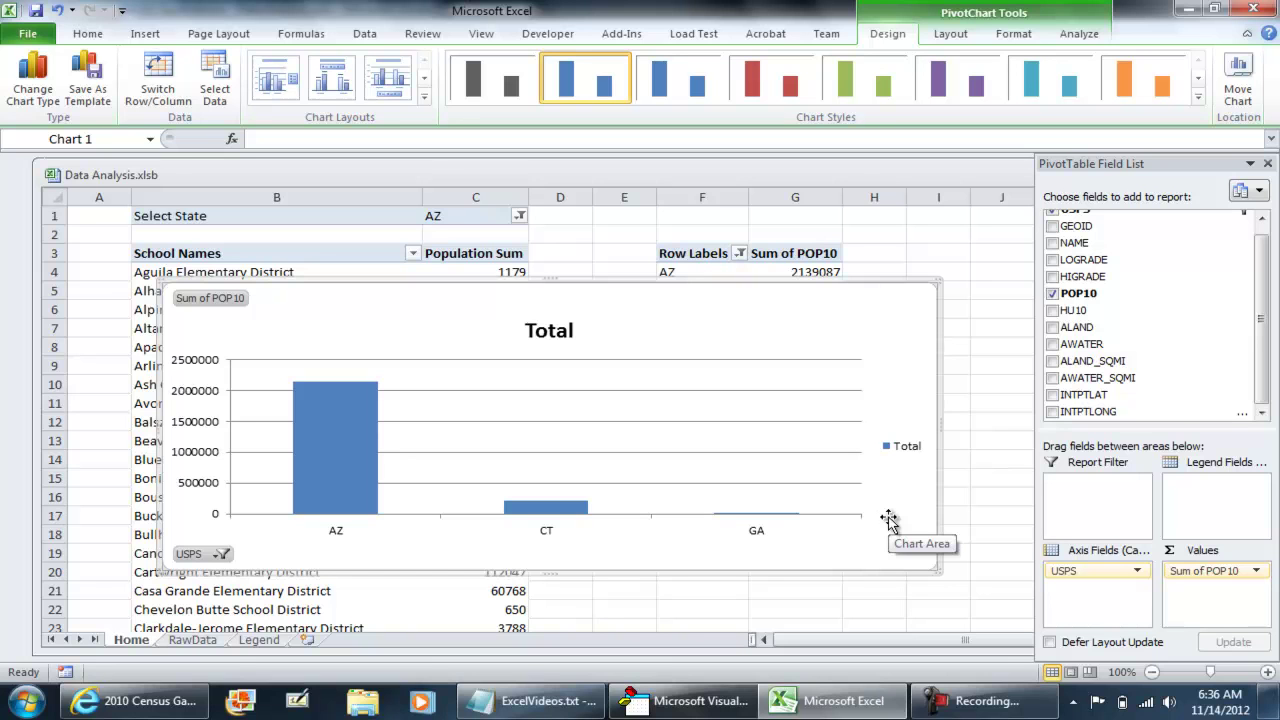
Move the PivotChart beside the school table and shrink it from its bottom-right corner
click(1268, 165)
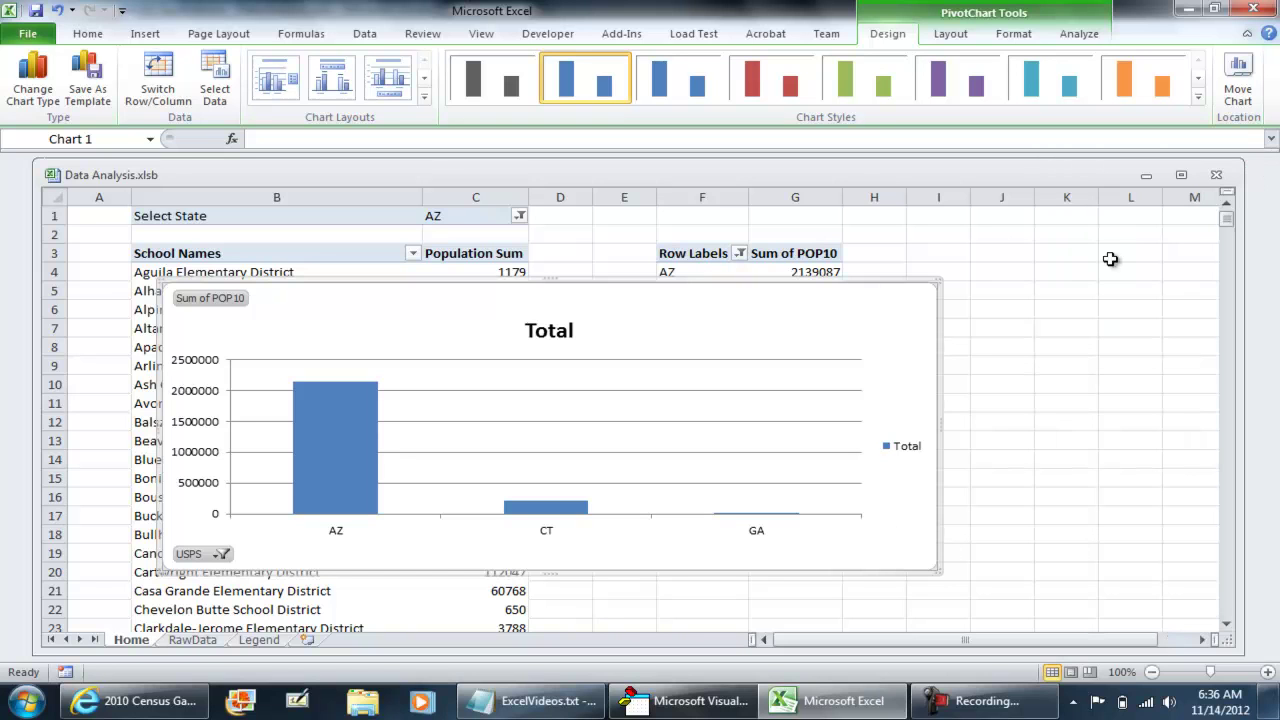
drag(914, 343, 903, 283)
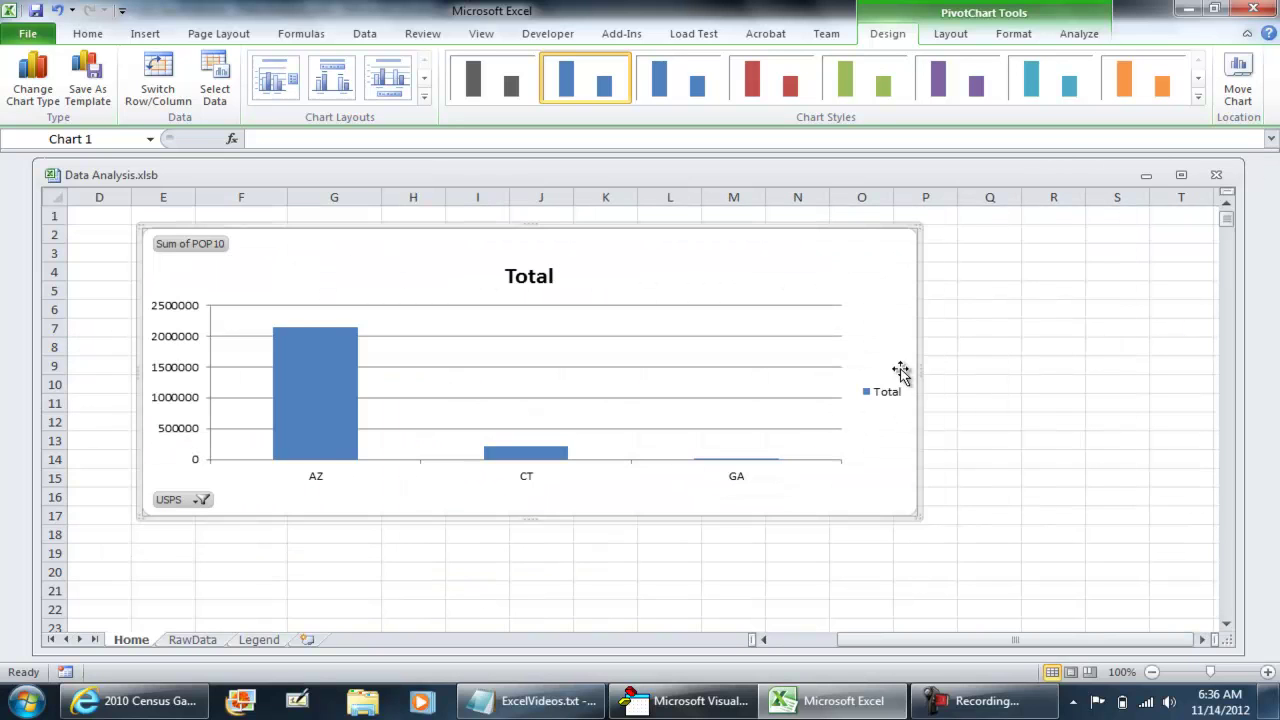
click(910, 524)
click(911, 516)
drag(916, 517, 779, 583)
click(943, 531)
drag(948, 645, 740, 645)
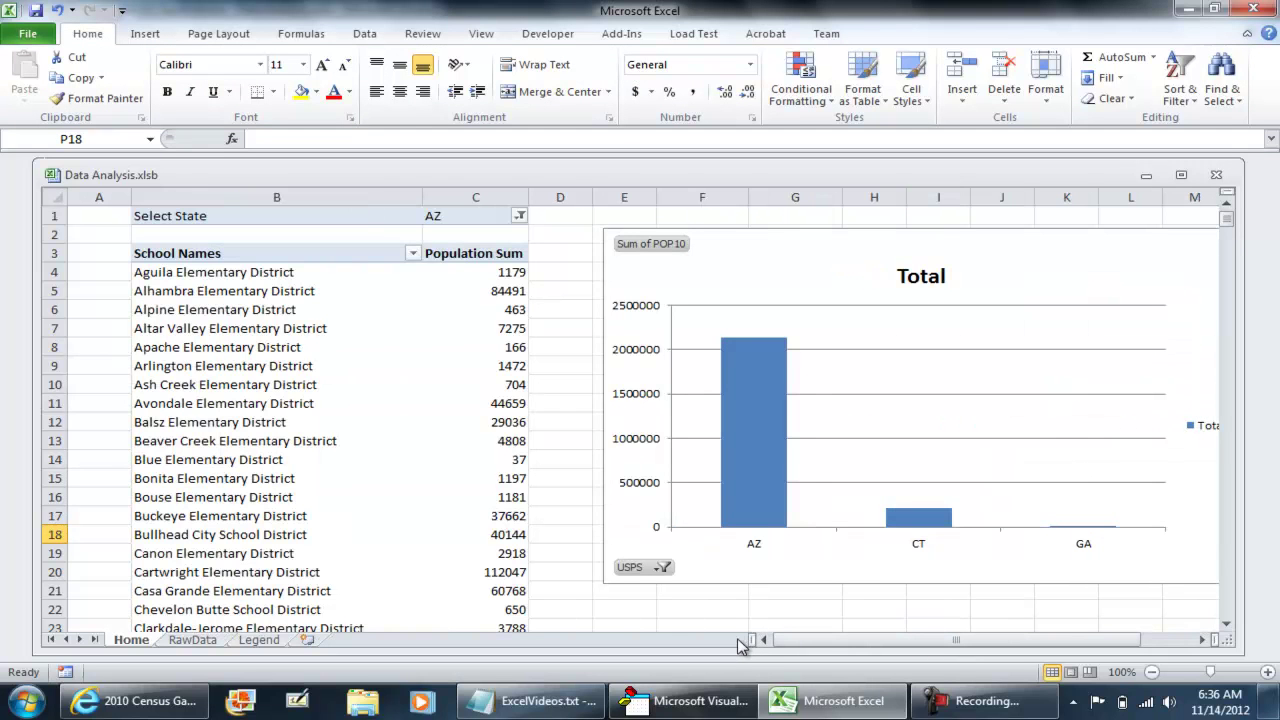
Select a pivot table cell and start recording a new macro named RefreshAll
click(358, 447)
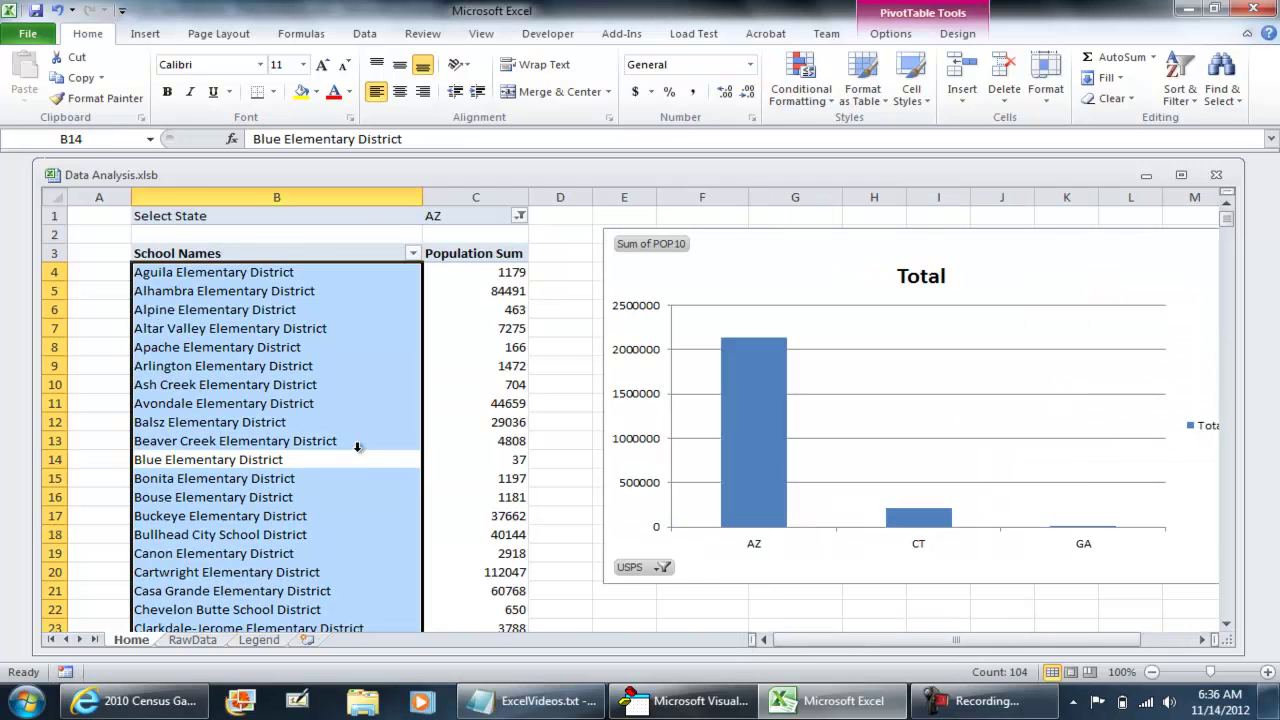
click(372, 36)
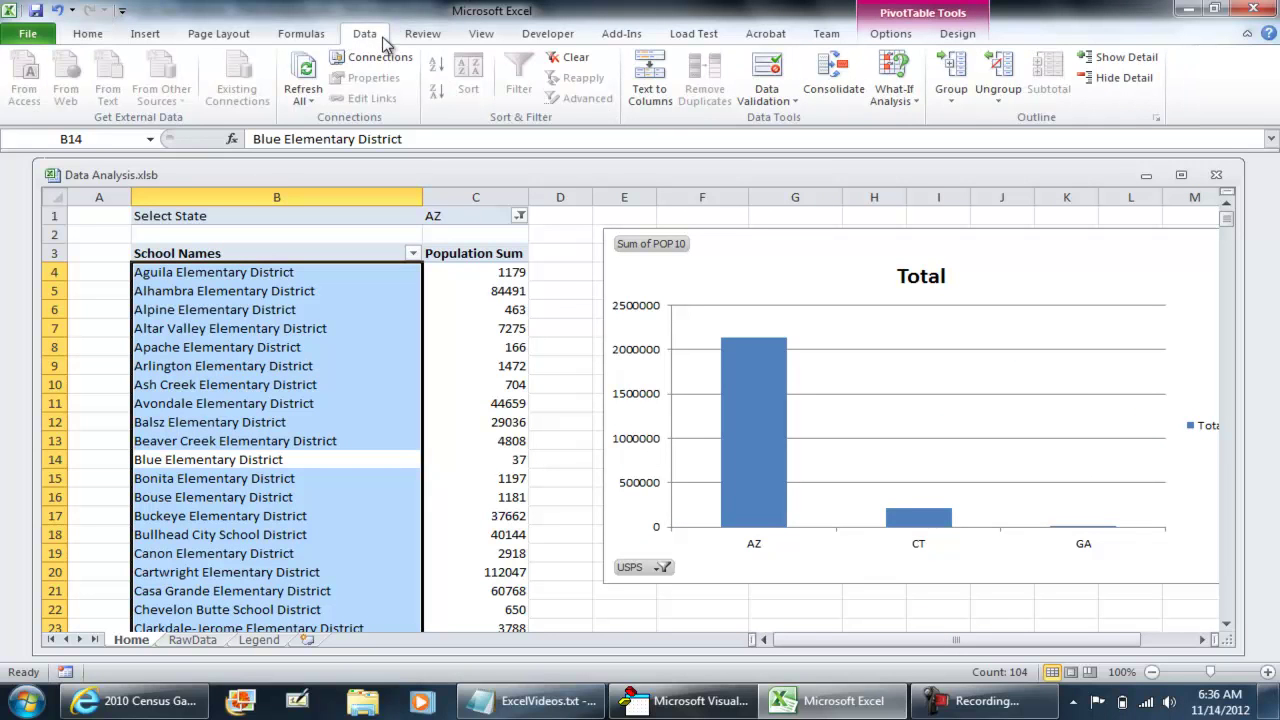
click(308, 95)
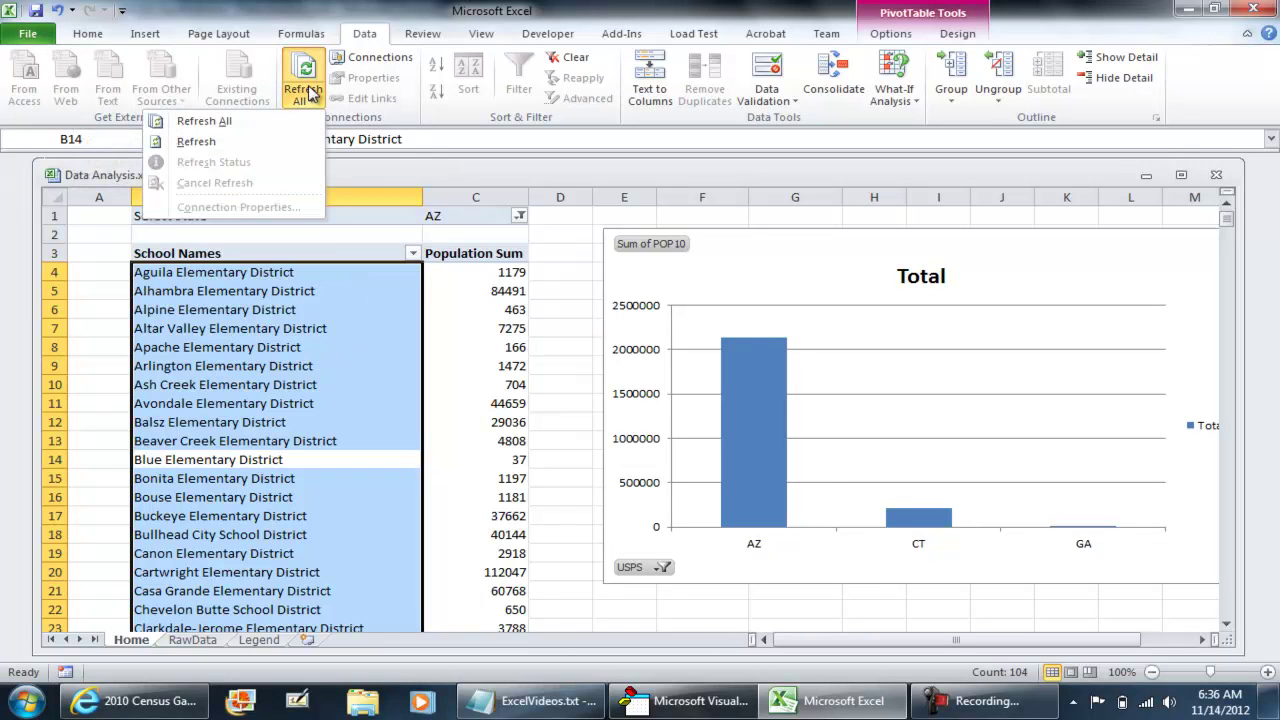
click(568, 36)
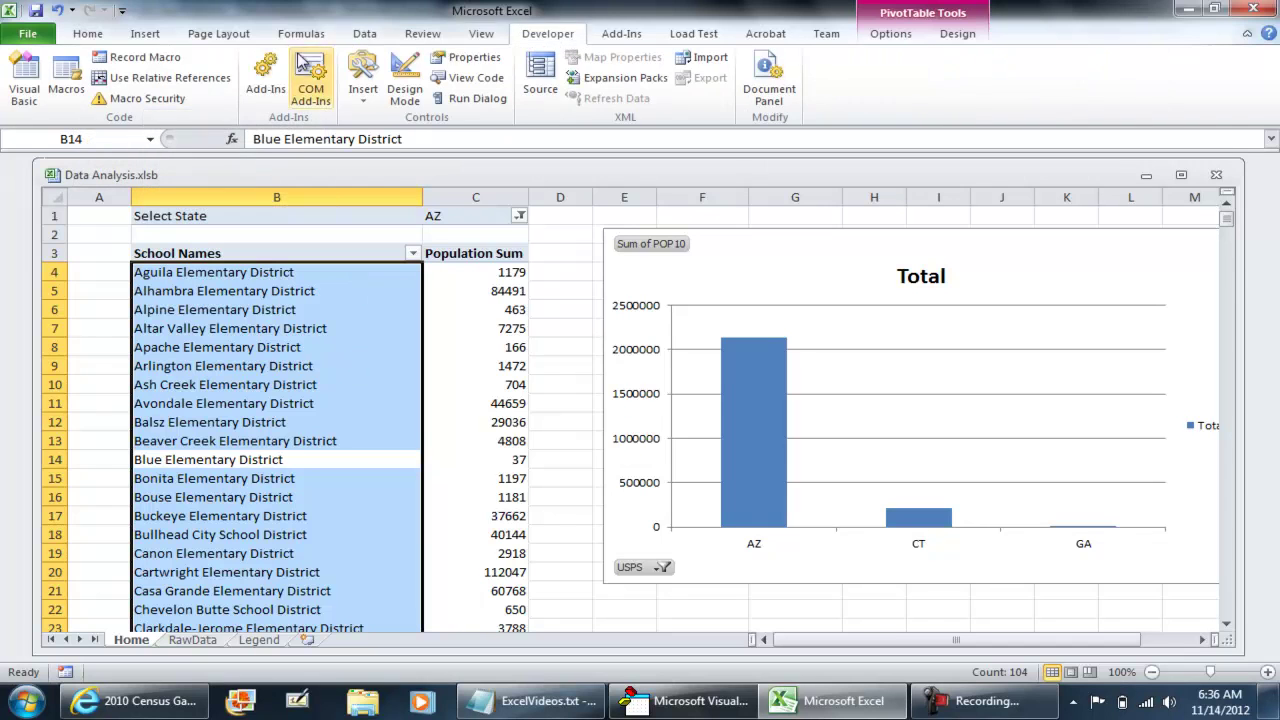
click(145, 58)
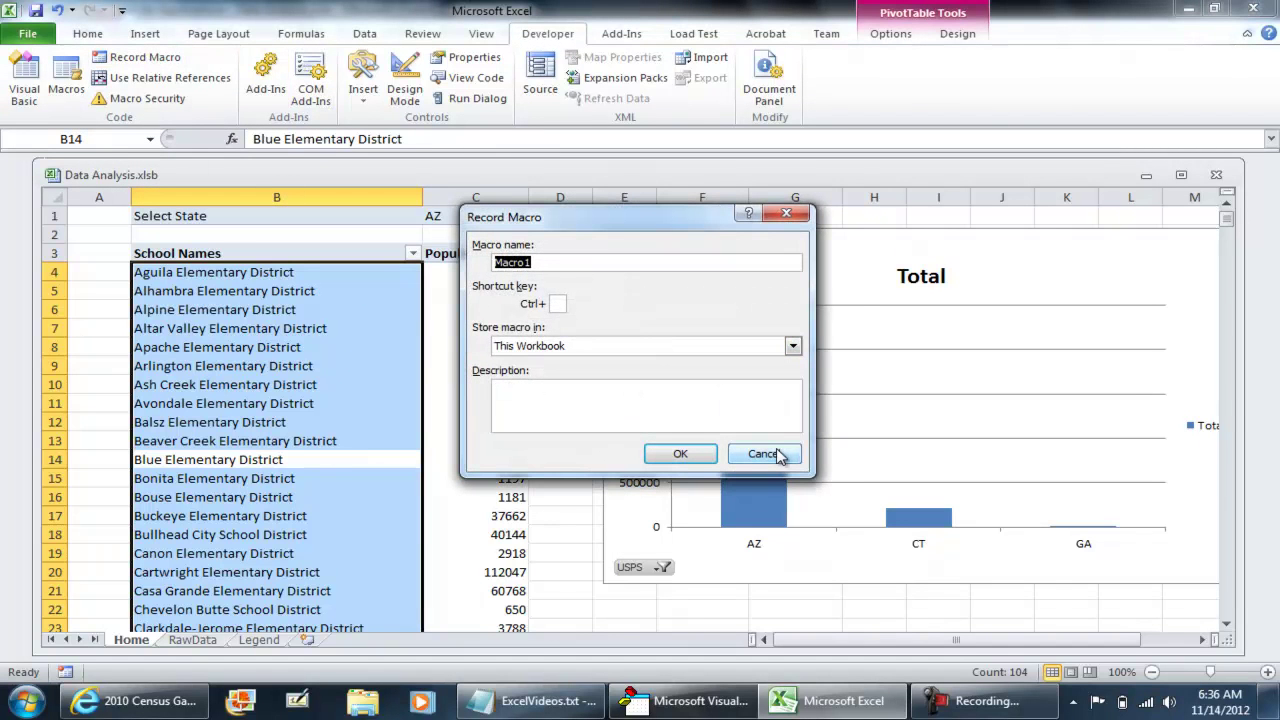
text(Res)
key(Return)
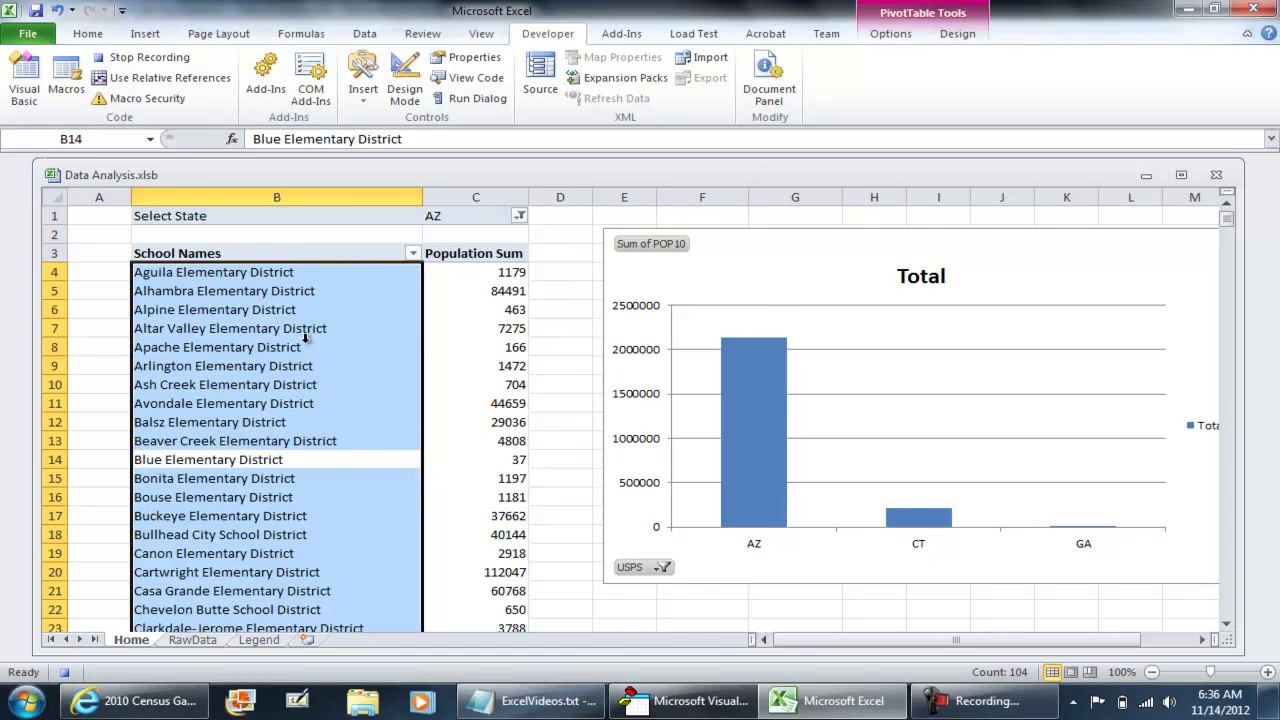
Record a Data > Refresh All on the pivot, stop recording, and bring up the Macros list
click(305, 344)
right_click(305, 344)
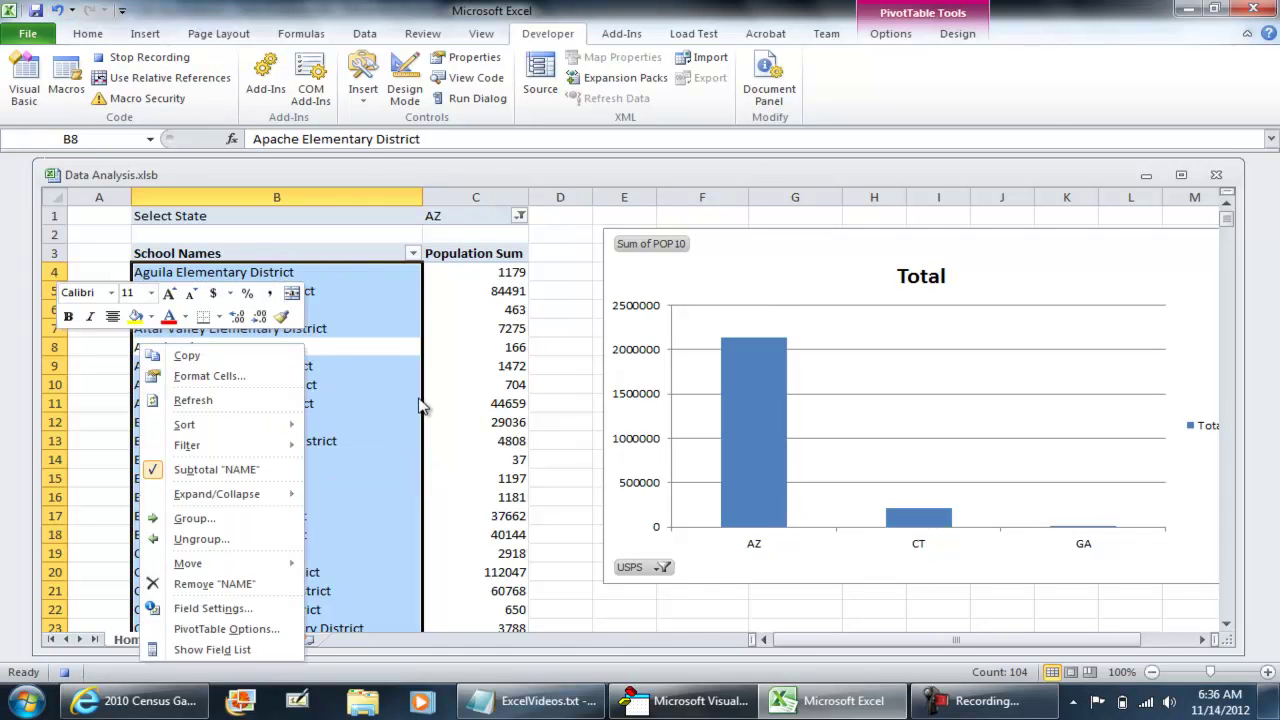
click(364, 33)
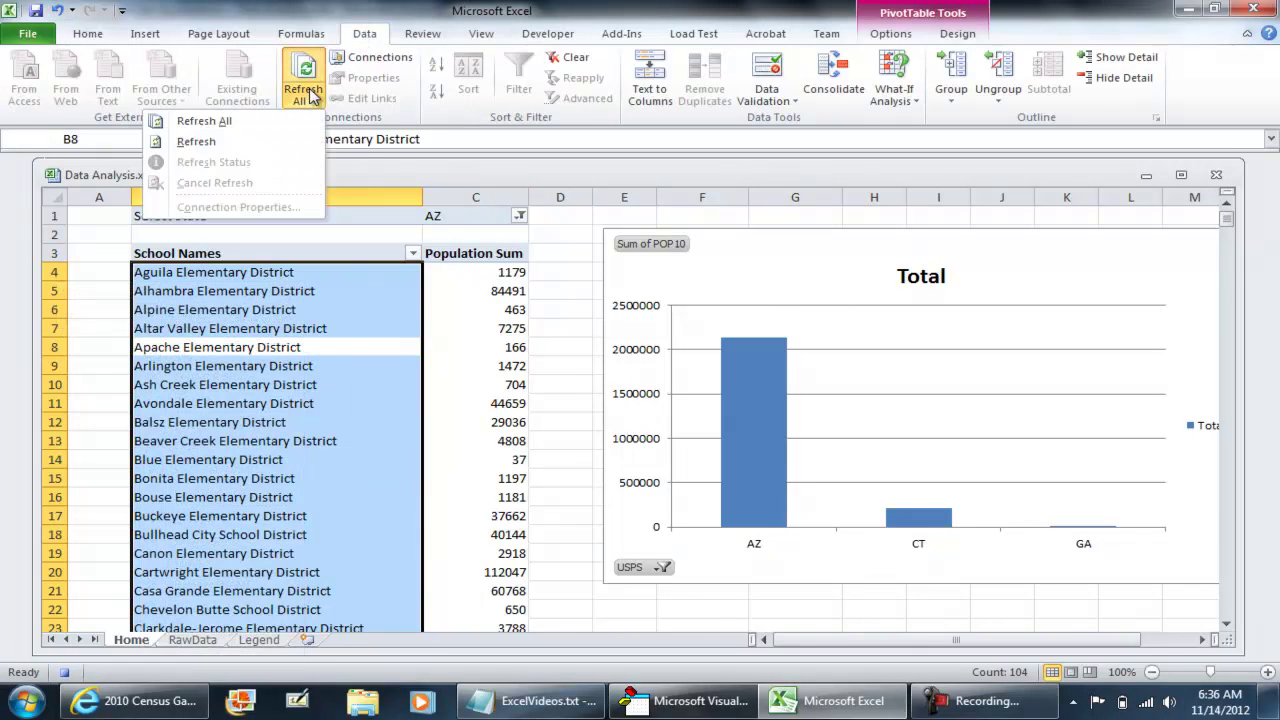
click(235, 122)
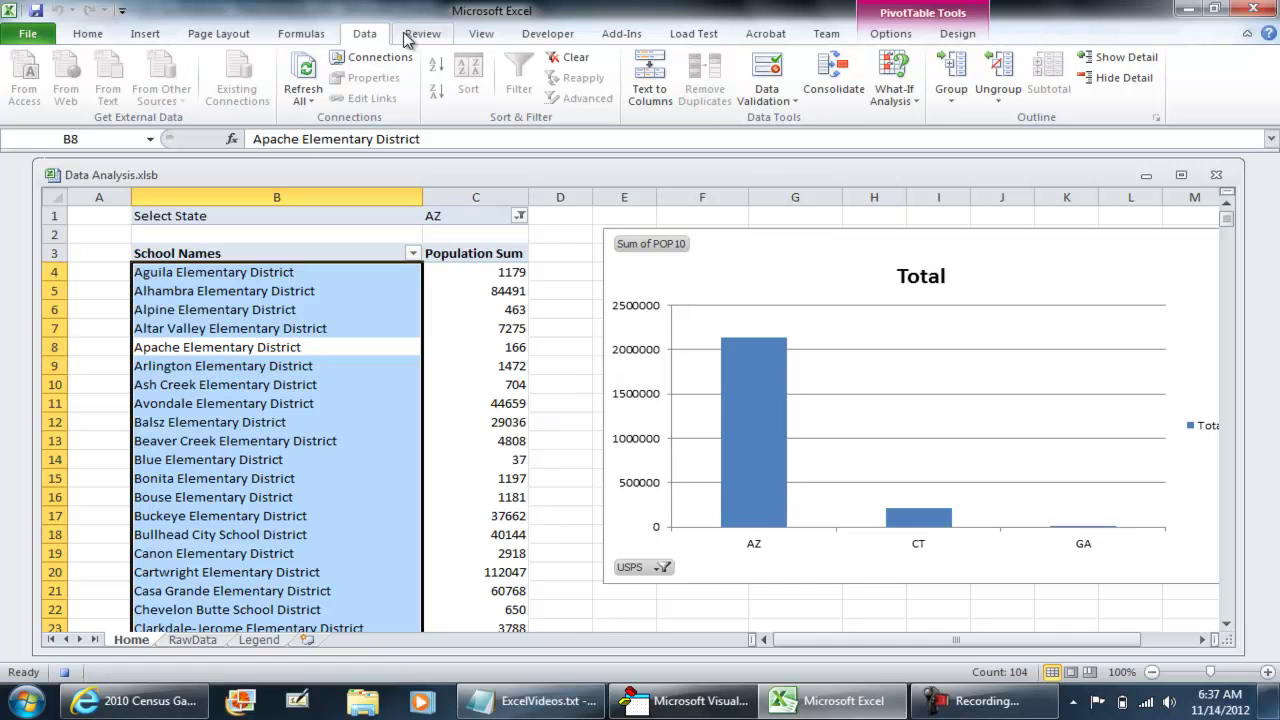
click(568, 36)
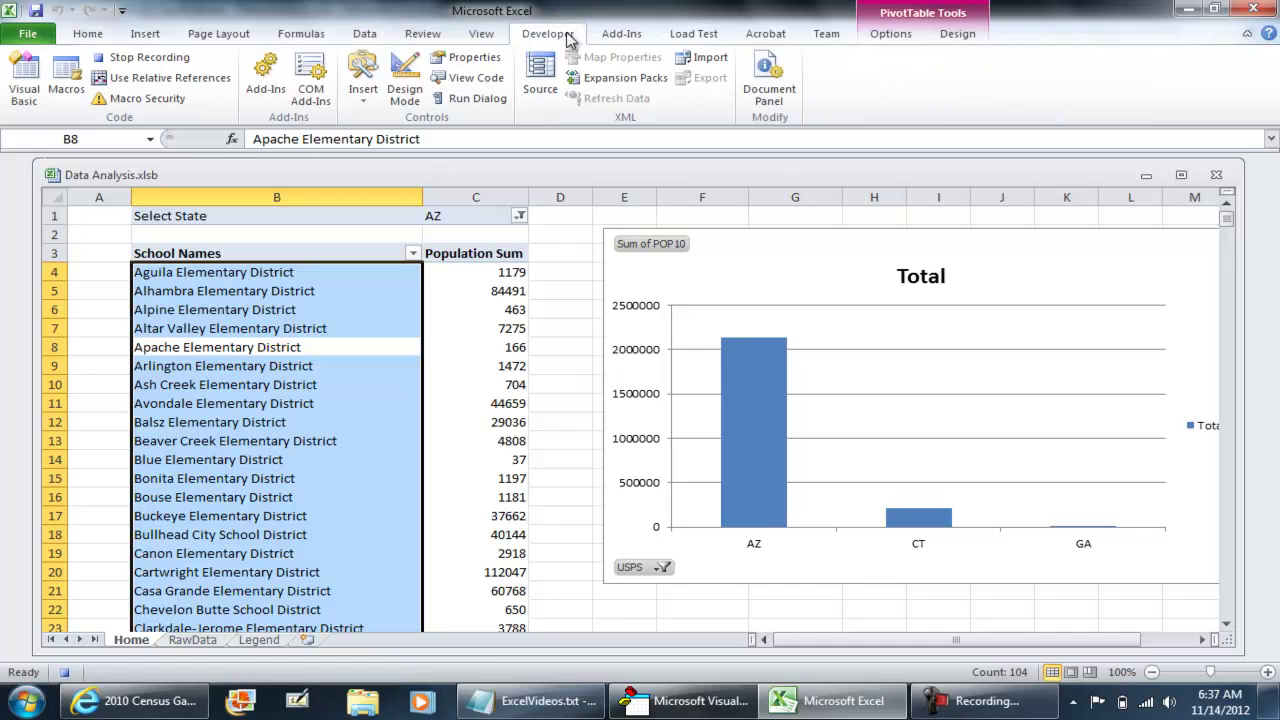
click(150, 57)
click(66, 78)
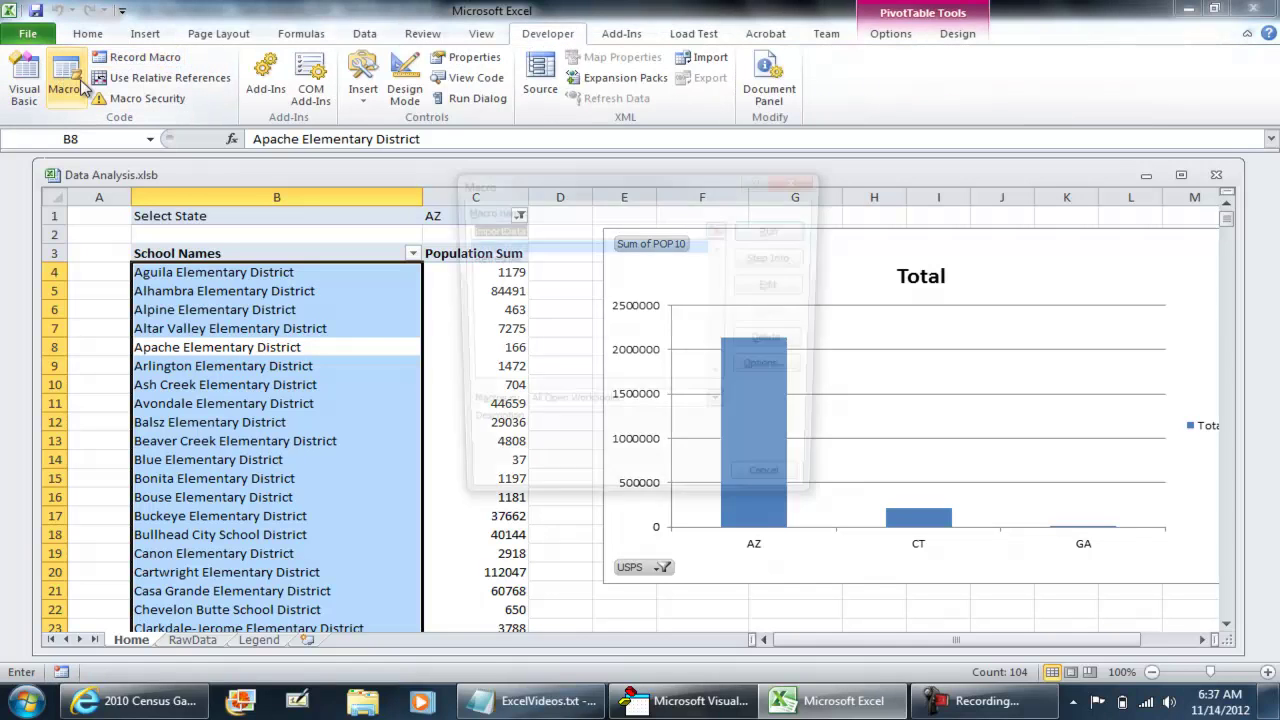
Edit the RefreshAll macro and delete its recorded comment and PivotSelect lines
click(540, 258)
click(777, 285)
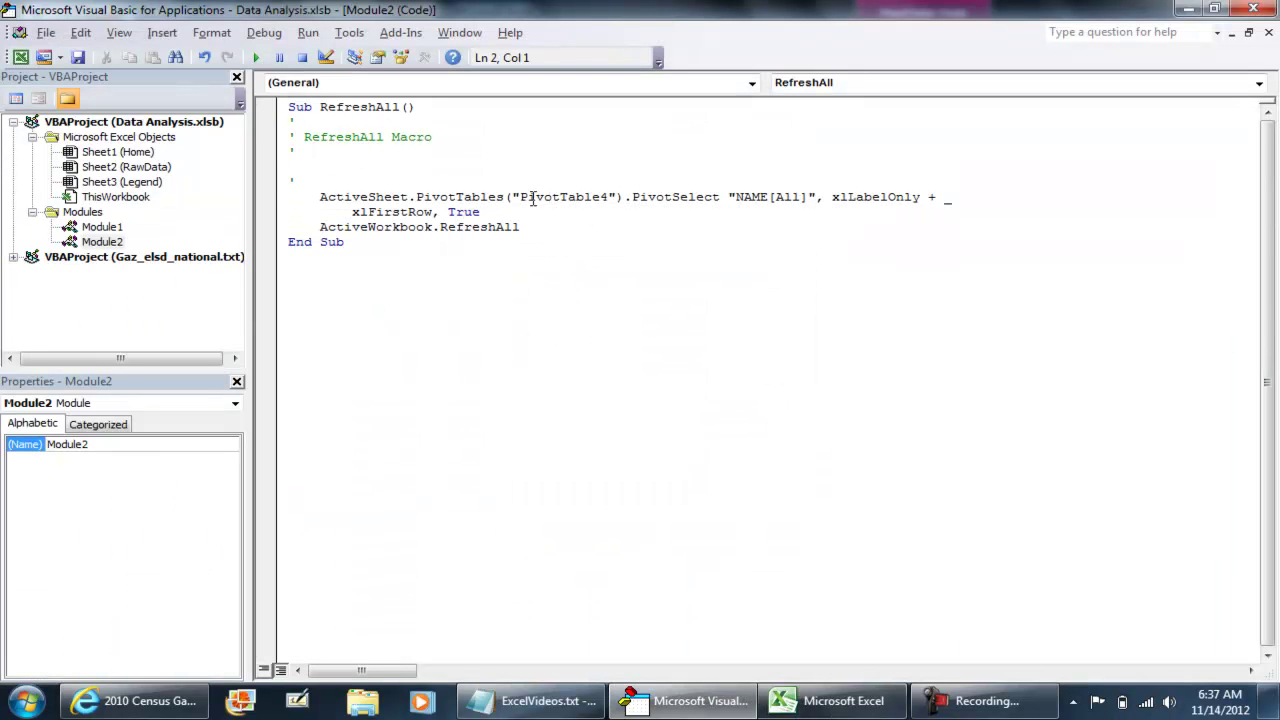
drag(517, 212, 270, 133)
key(Delete)
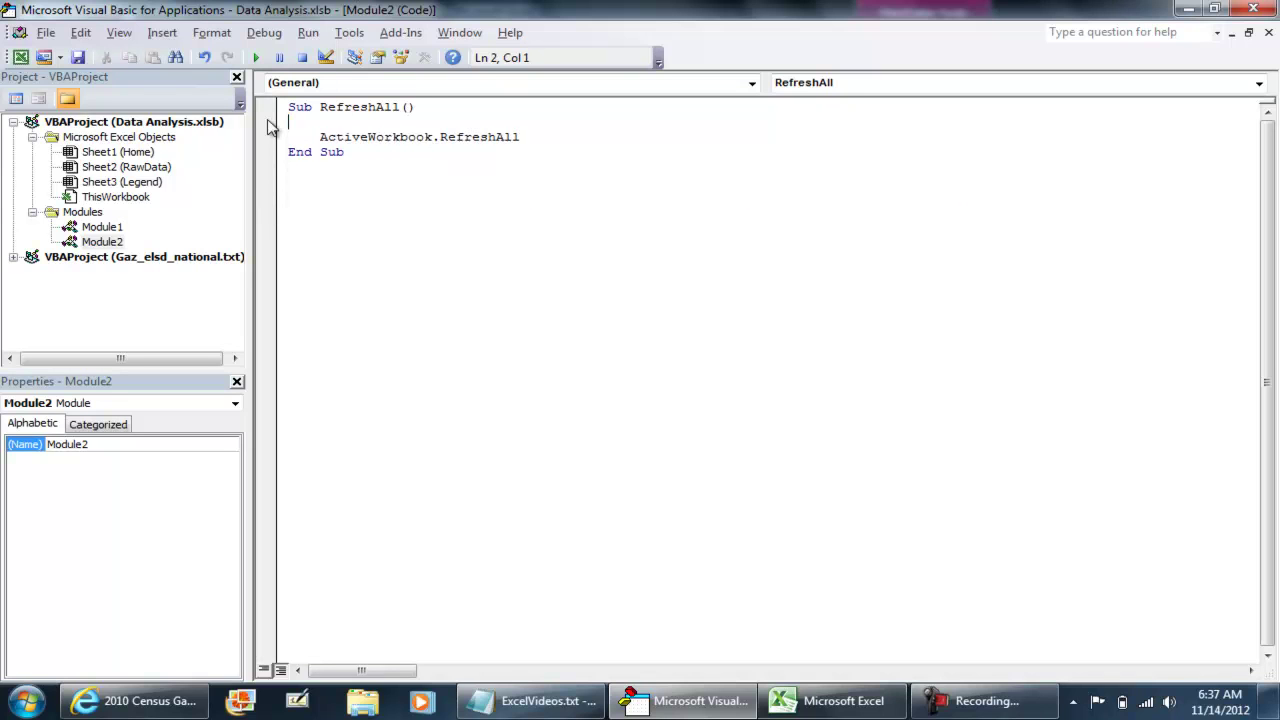
Paste ActiveWorkbook.RefreshAll into Module1's ImportData above Application.ScreenUpdating = True
drag(537, 133, 284, 138)
key(ctrl+c)
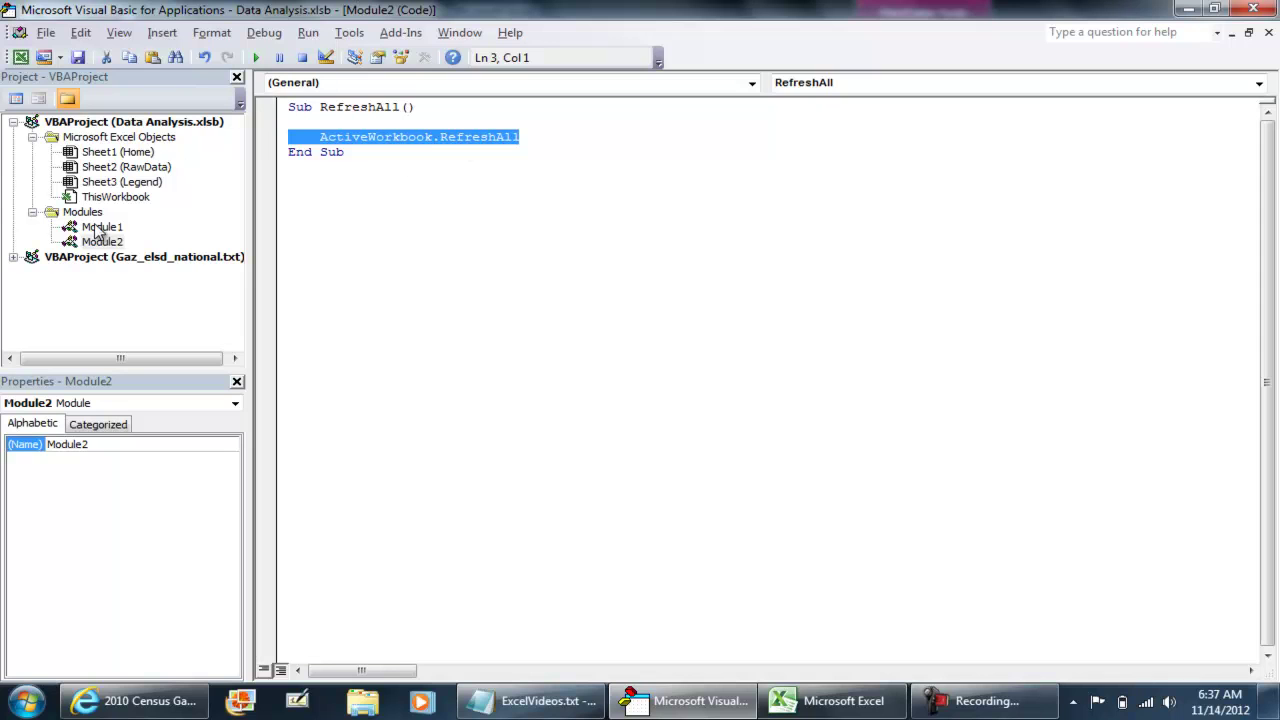
double_click(102, 226)
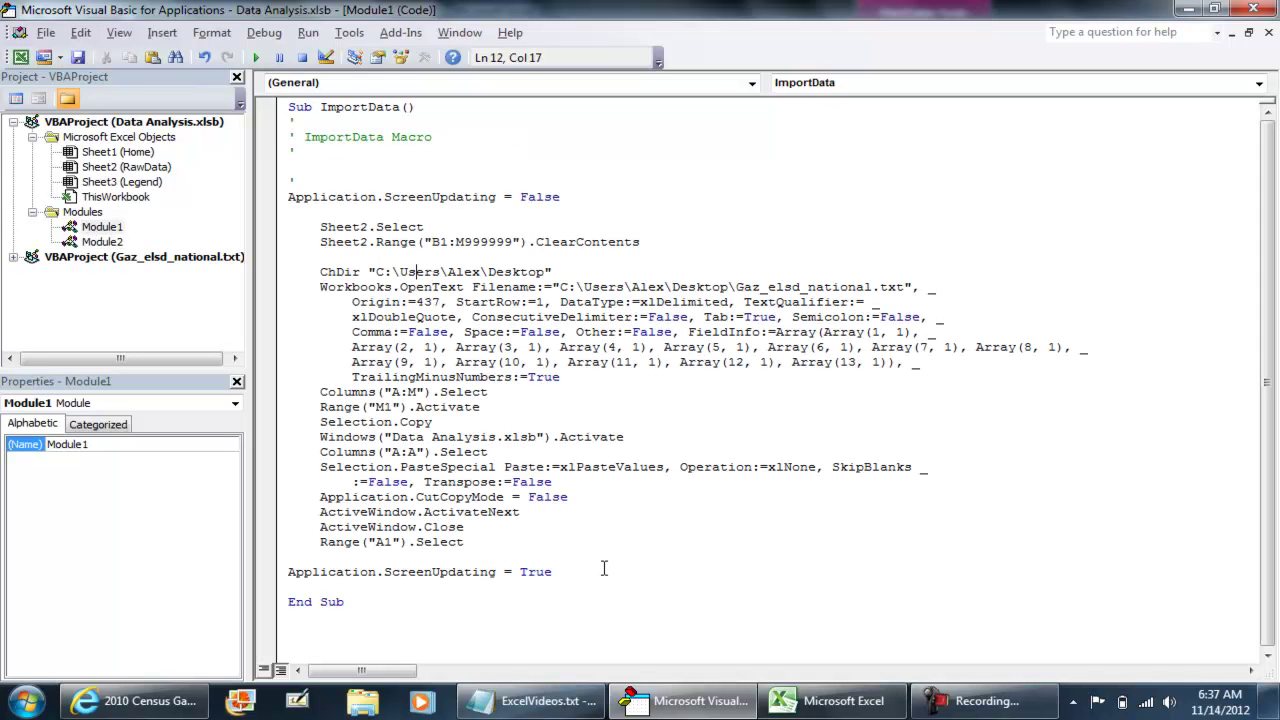
key(Return)
key(Return)
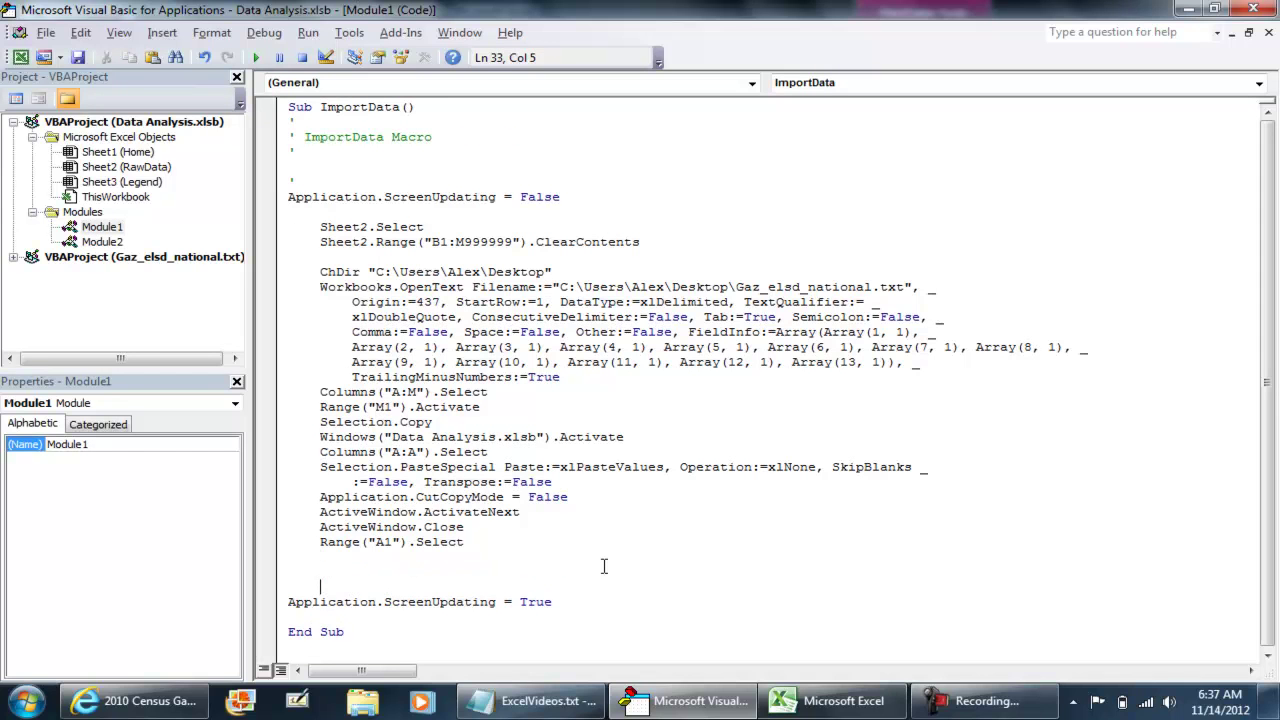
key(ctrl+v)
key(Return)
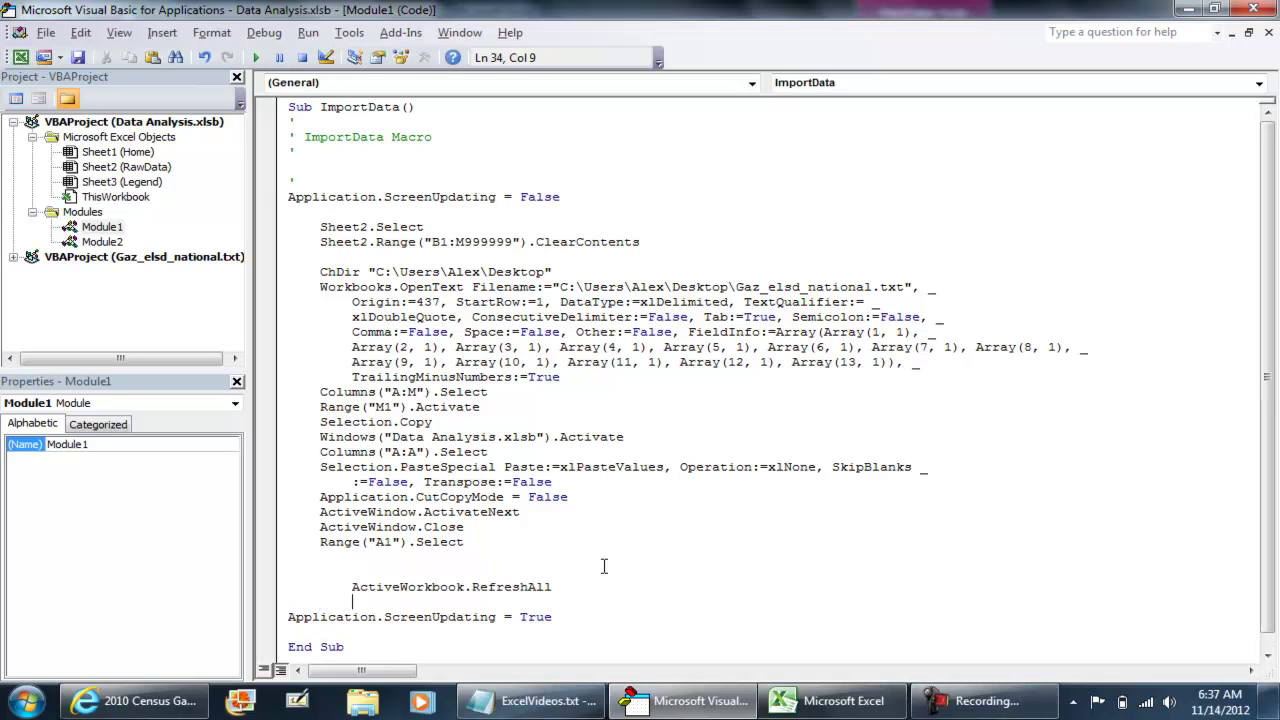
click(14, 24)
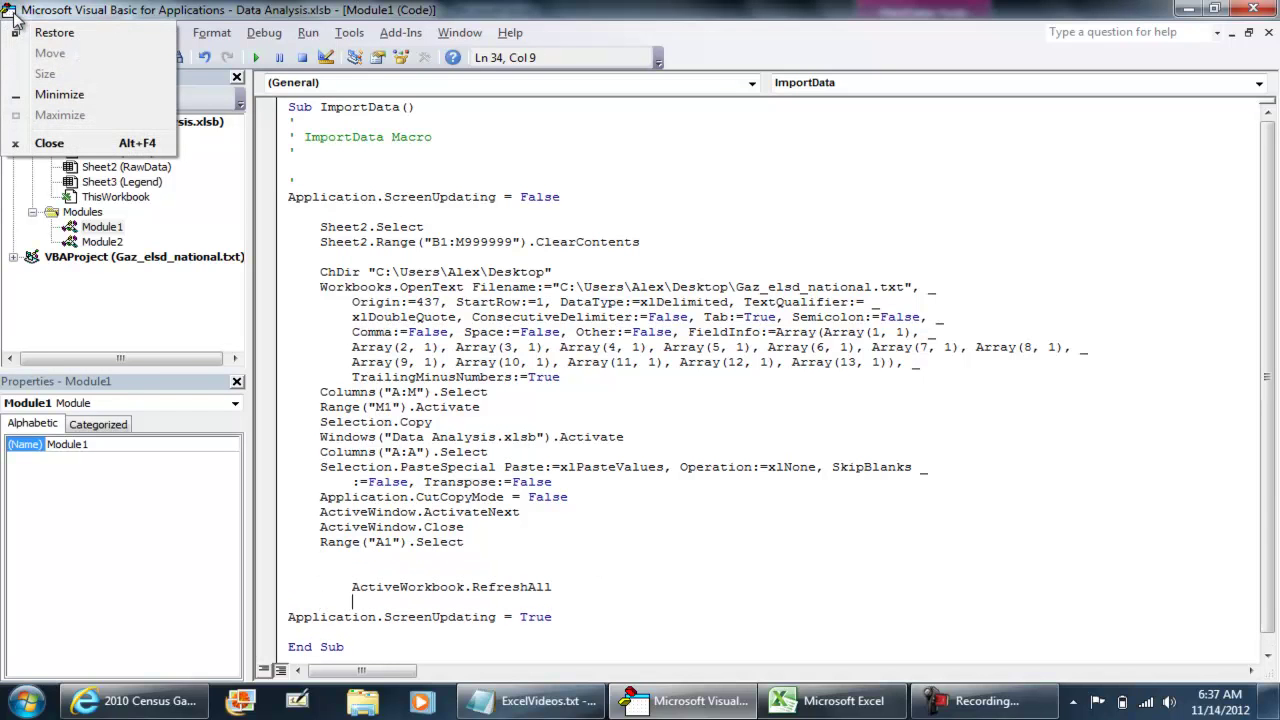
Close the VBA editor and run the ImportData macro
click(49, 143)
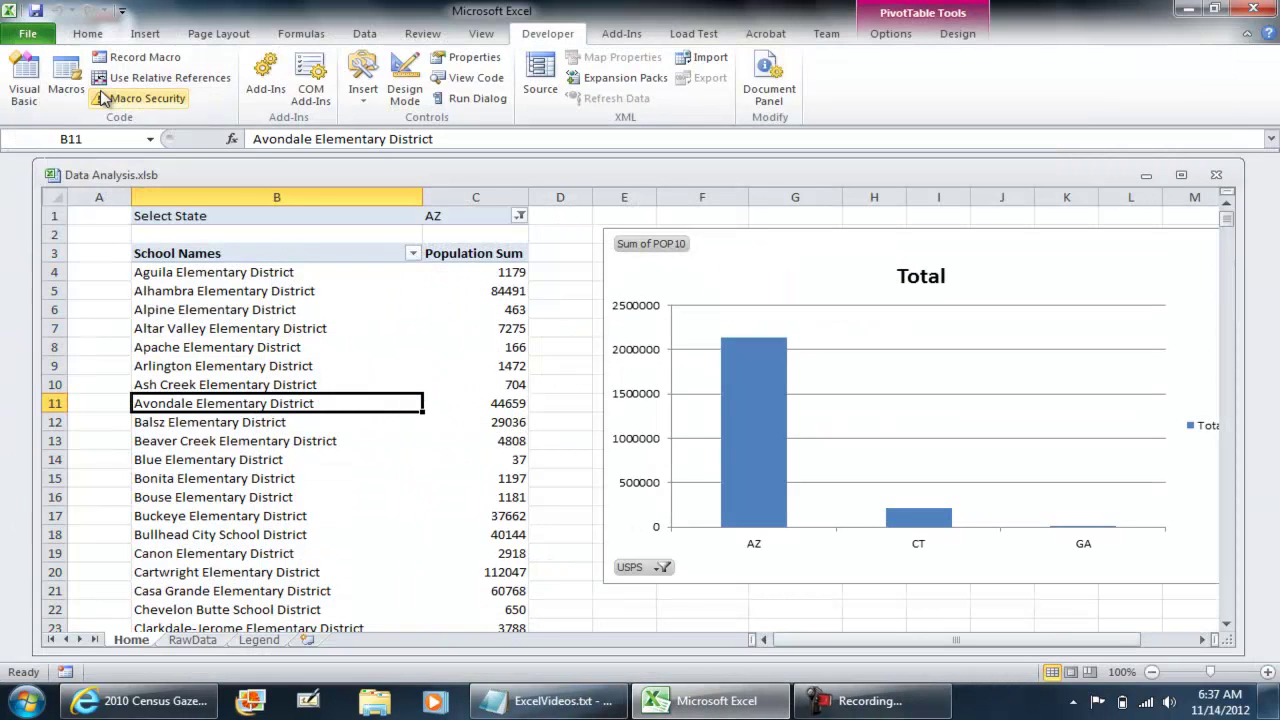
click(66, 80)
click(776, 229)
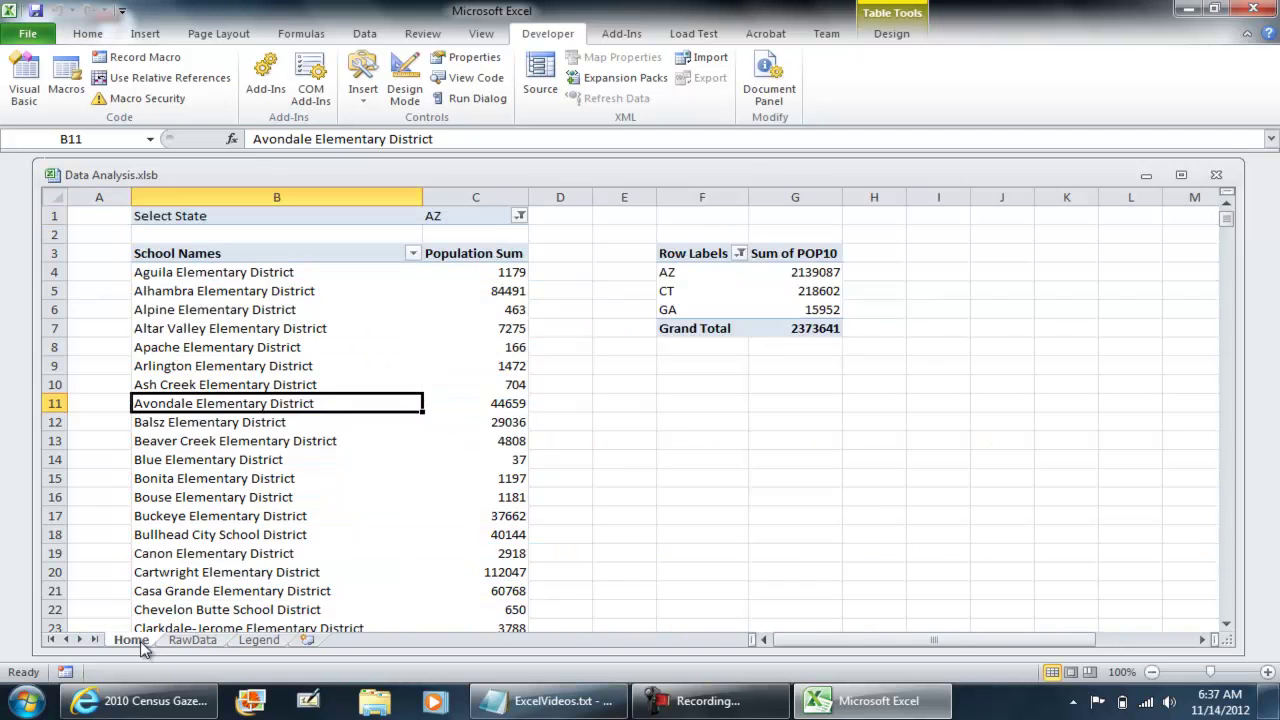
Add a Sheet1.Select line to the ImportData macro's code
click(66, 78)
click(776, 286)
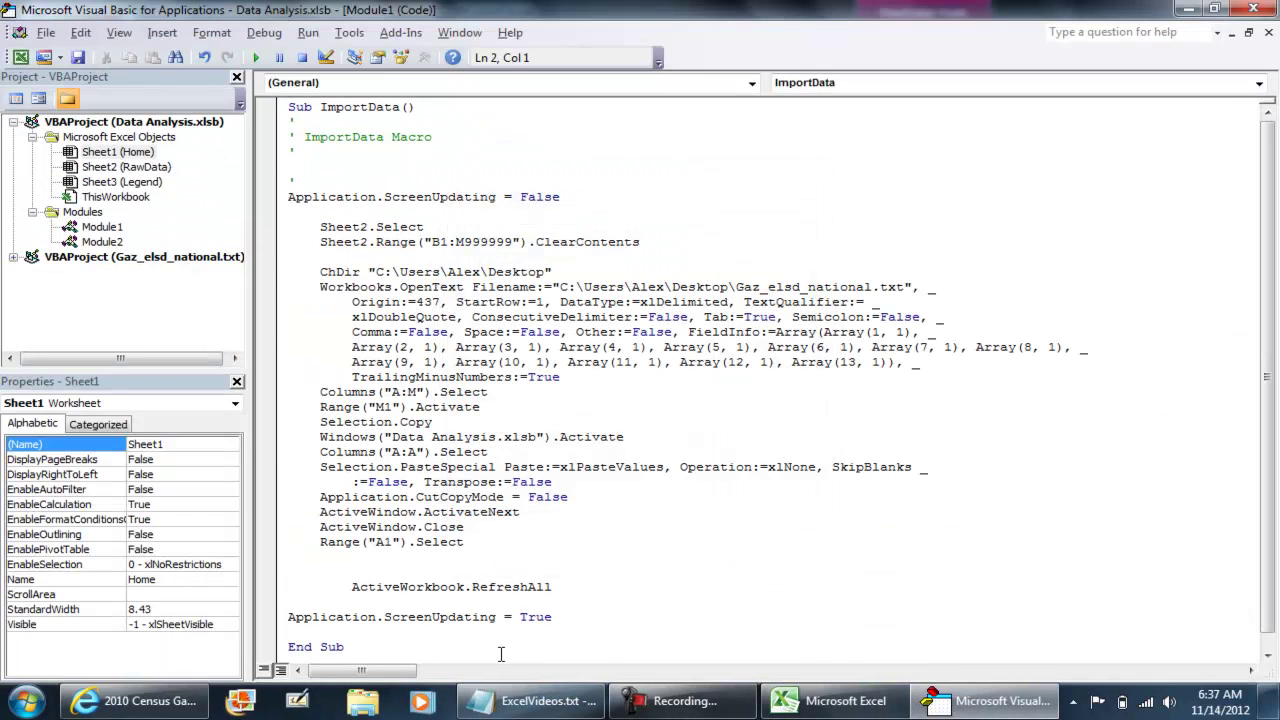
click(607, 604)
text(Sheet1.sele)
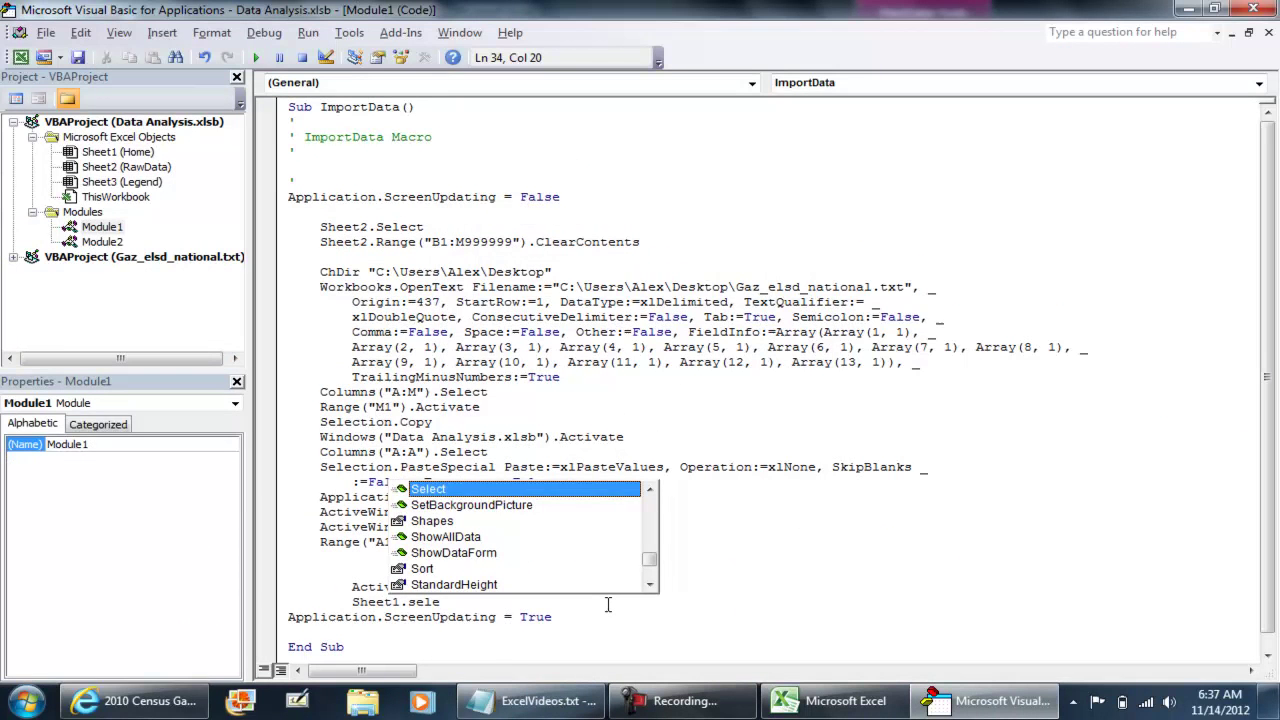
key(Tab)
Rerun the updated ImportData macro and check the Home sheet's district population values
key(alt+F11)
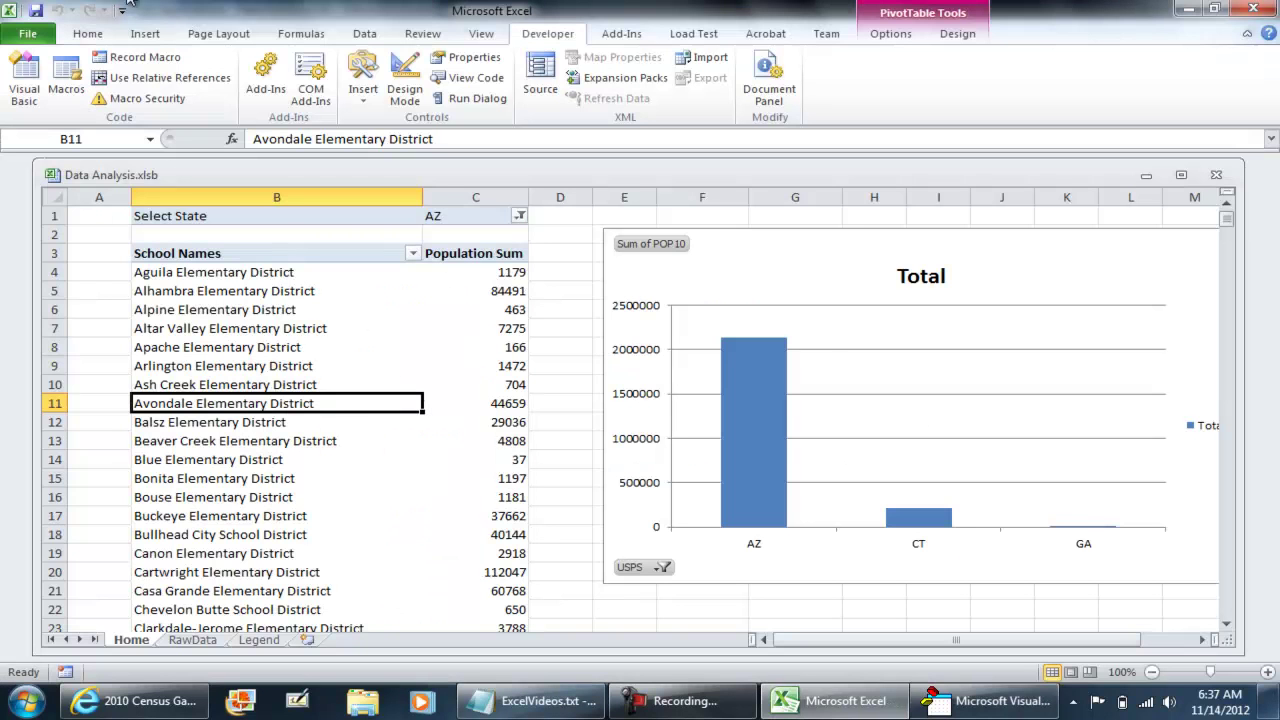
click(66, 78)
click(775, 230)
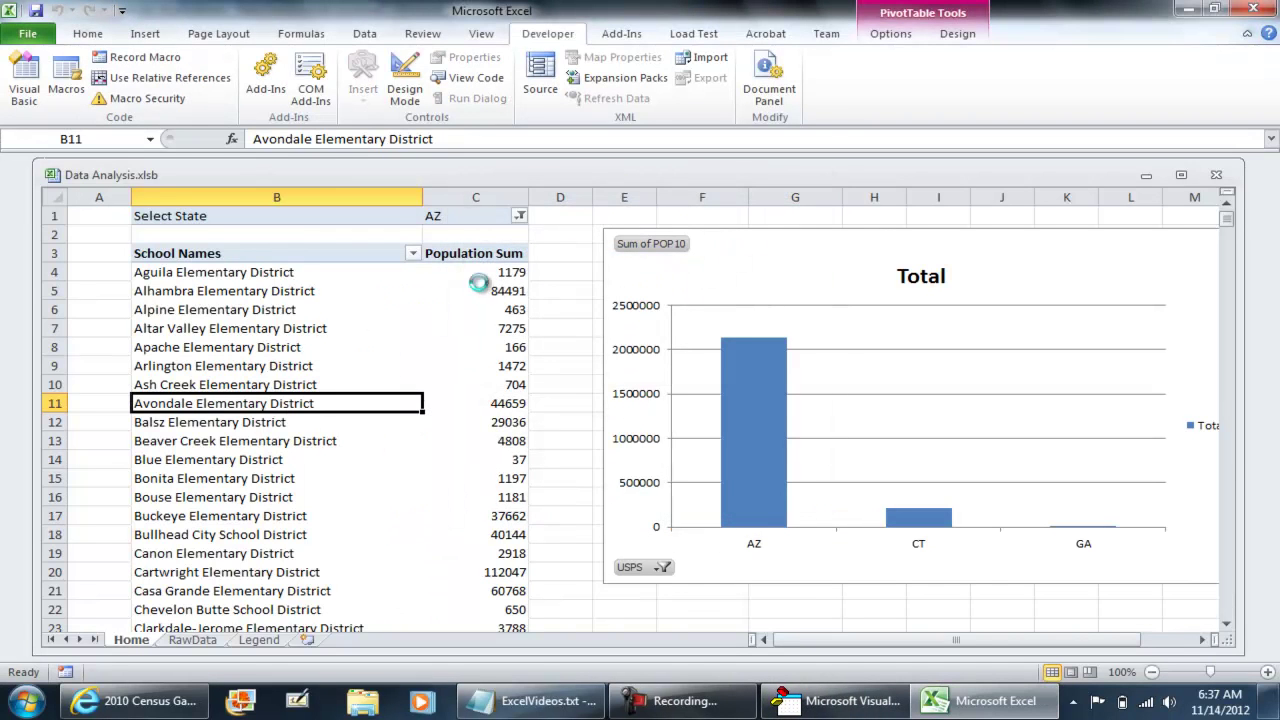
click(416, 291)
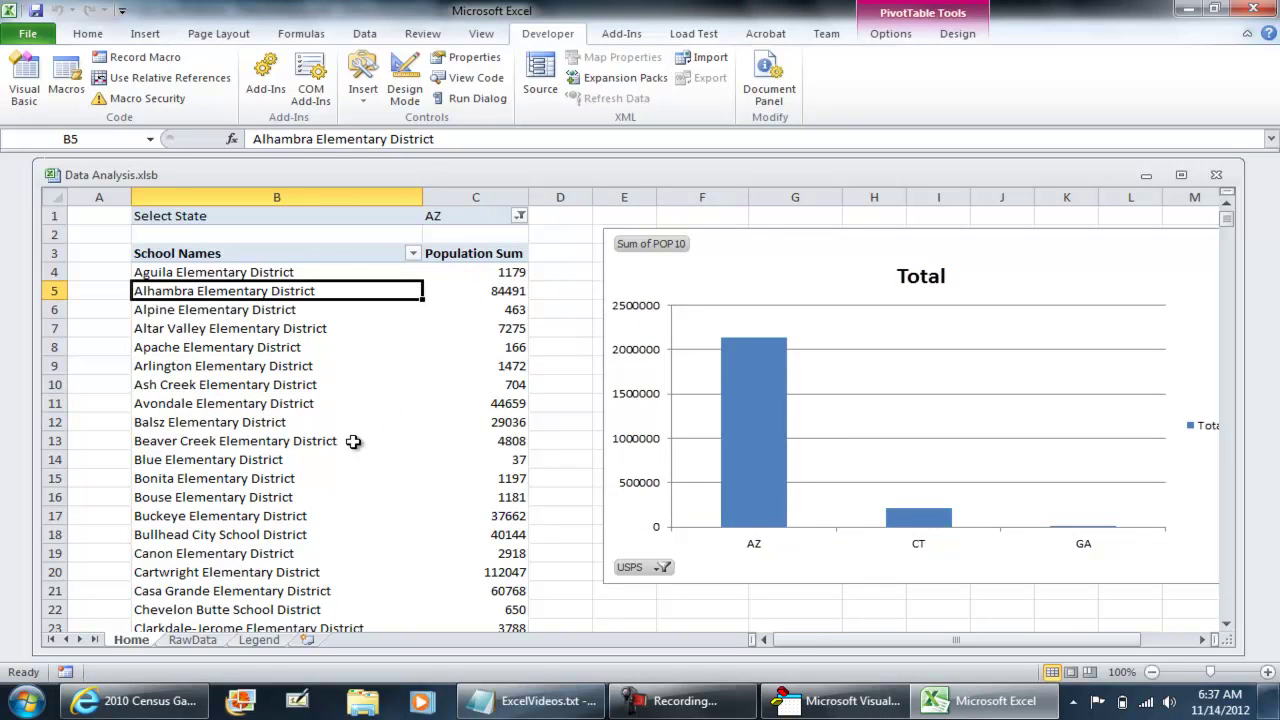
click(468, 428)
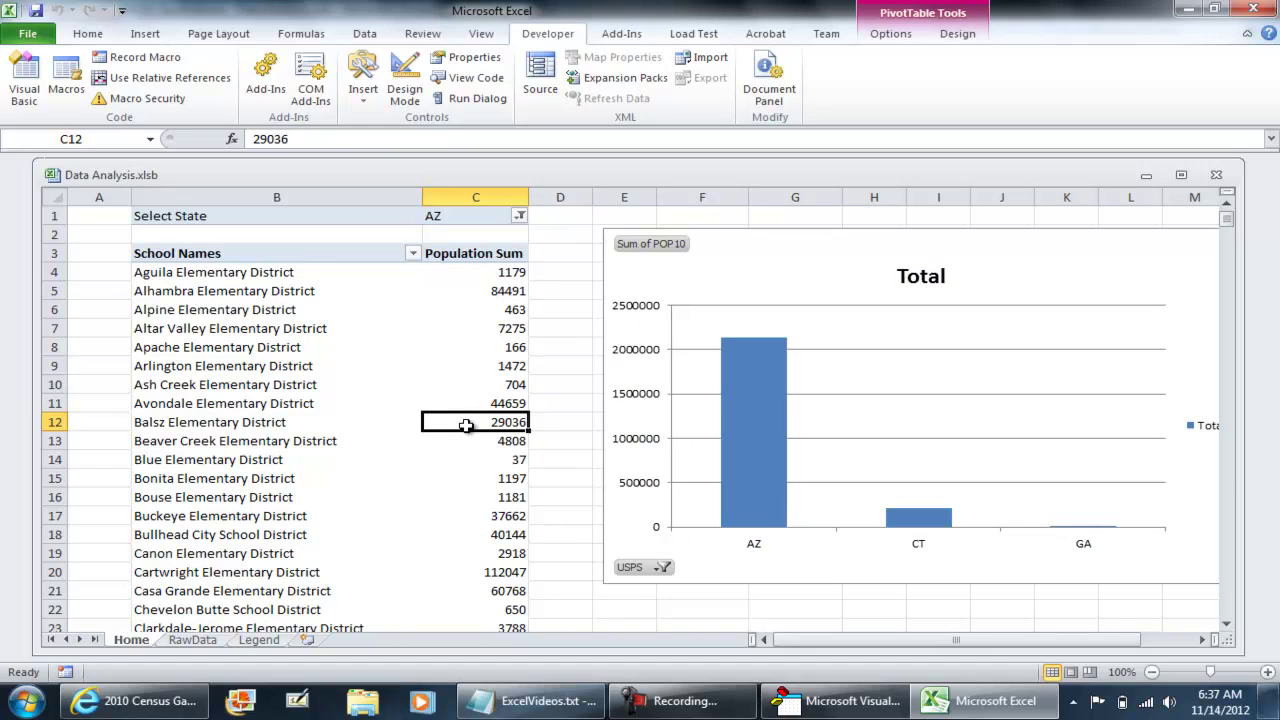
mouse_move(466, 426)
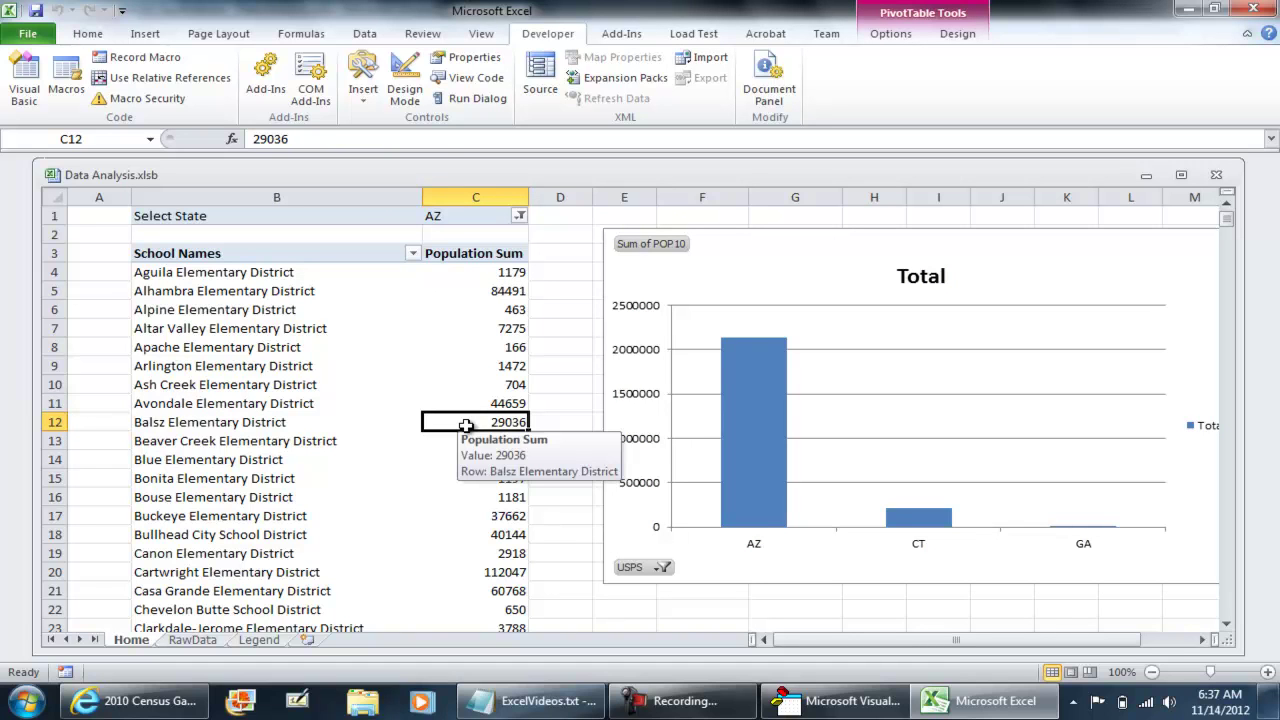